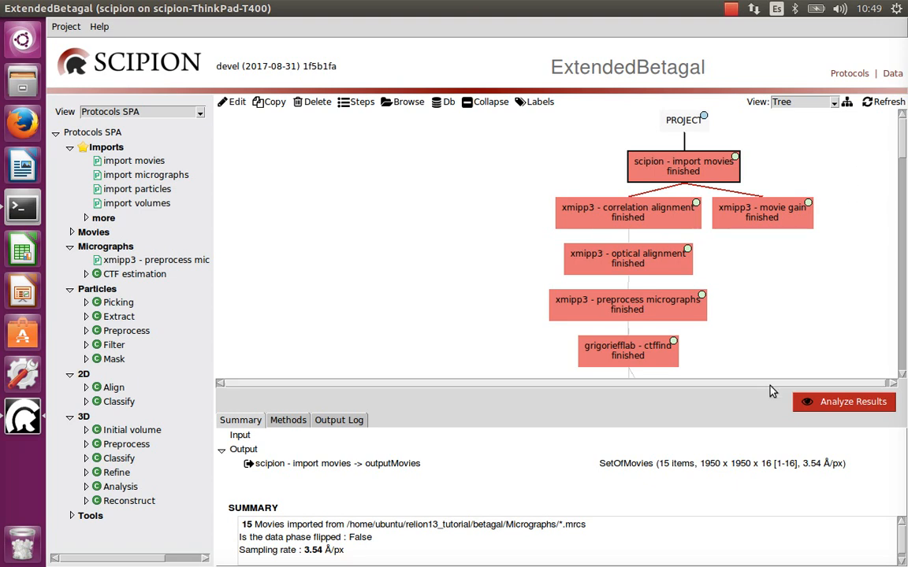
- Open a new xmipp3 - ctf estimation protocol form from the CTF estimation group, review its parameters and close it without executing
{"action": "left_click_drag", "start_coordinate": [771, 388], "coordinate": [770, 315]}
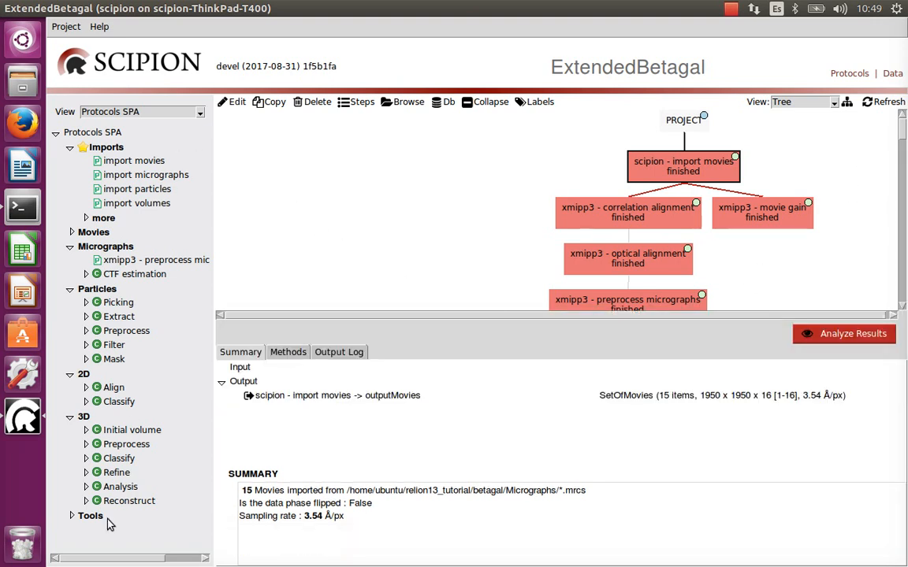
{"action": "left_click", "coordinate": [87, 275]}
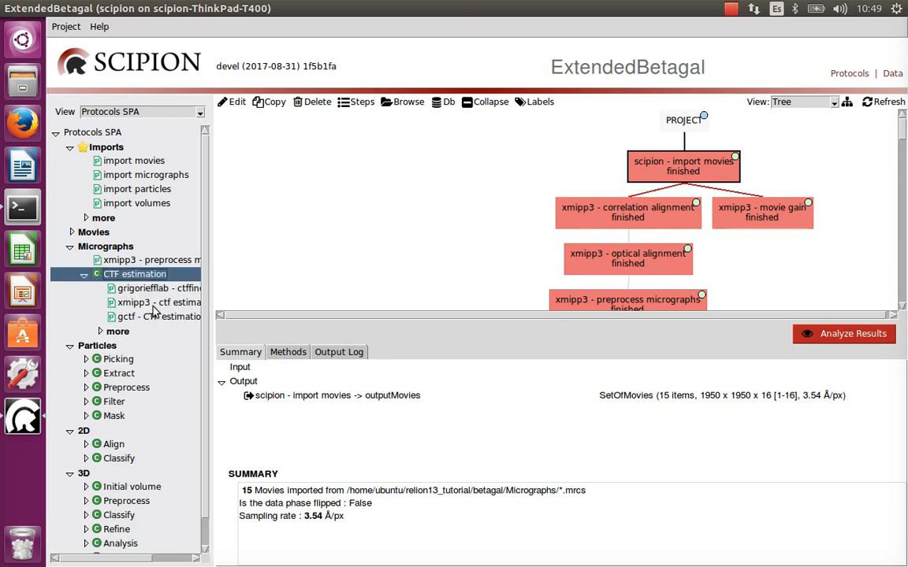
{"action": "left_click", "coordinate": [133, 304]}
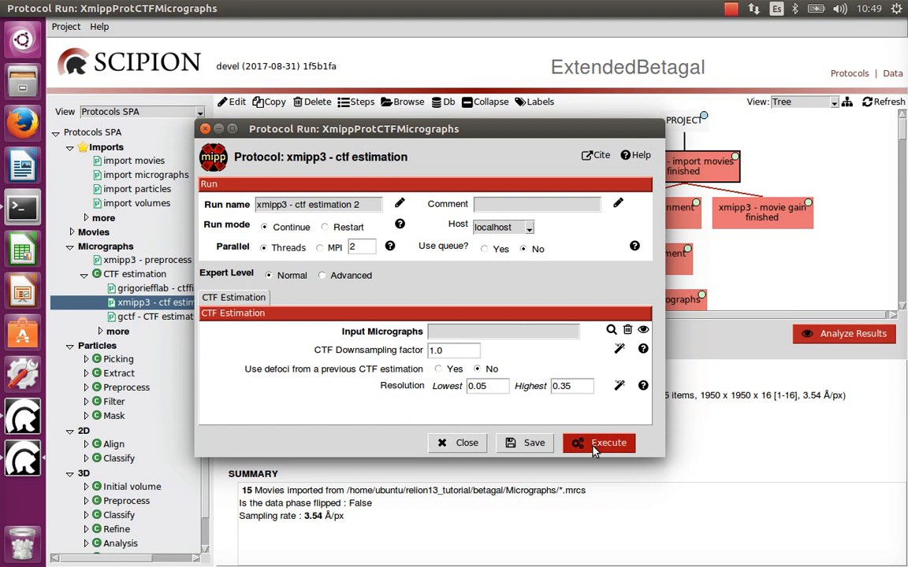
{"action": "left_click", "coordinate": [465, 442]}
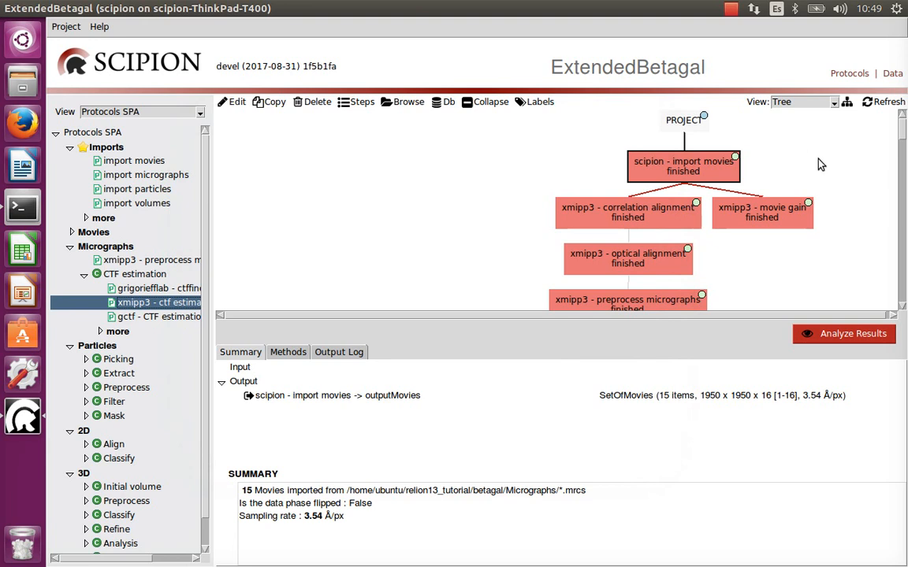
- Enlarge the workflow tree area and review the project's label names and colours in the label manager, leaving them unchanged
{"action": "scroll", "coordinate": [824, 203], "scroll_direction": "down", "scroll_amount": 4}
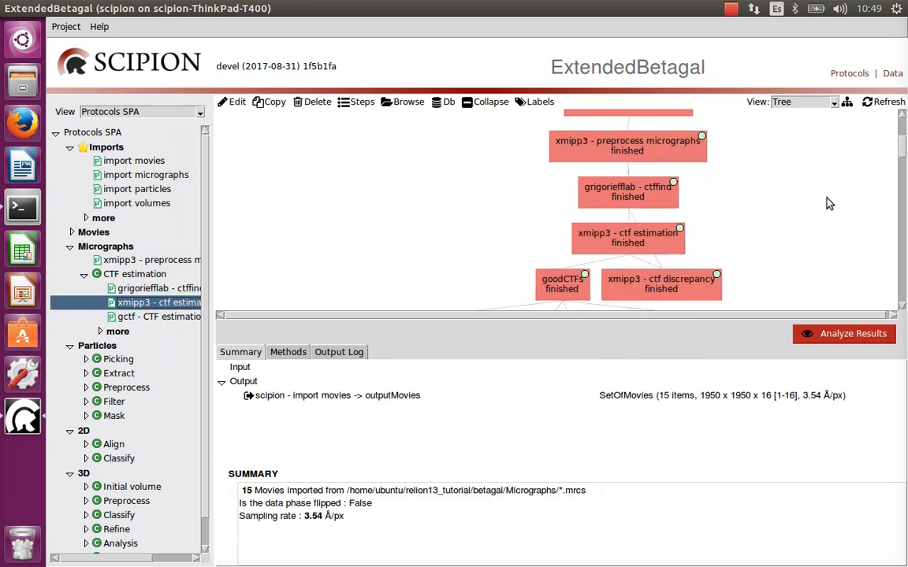
{"action": "scroll", "coordinate": [826, 200], "scroll_direction": "up", "scroll_amount": 3}
{"action": "scroll", "coordinate": [823, 199], "scroll_direction": "up", "scroll_amount": 1}
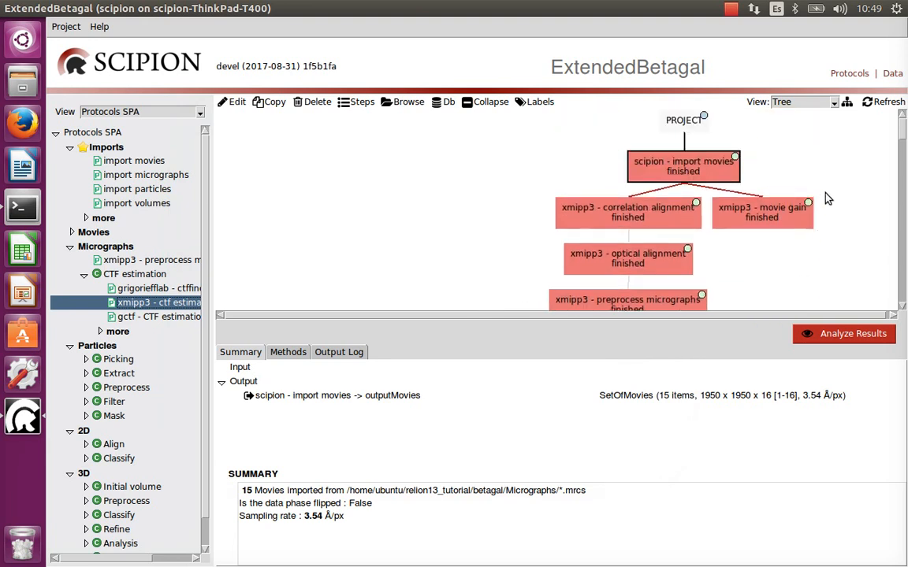
{"action": "scroll", "coordinate": [823, 197], "scroll_direction": "down", "scroll_amount": 1}
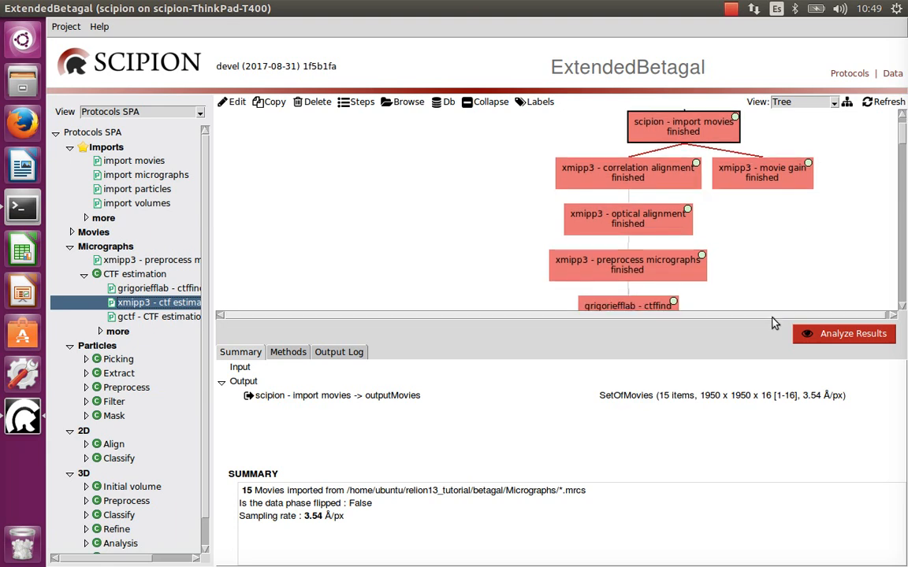
{"action": "left_click_drag", "start_coordinate": [774, 322], "coordinate": [776, 449]}
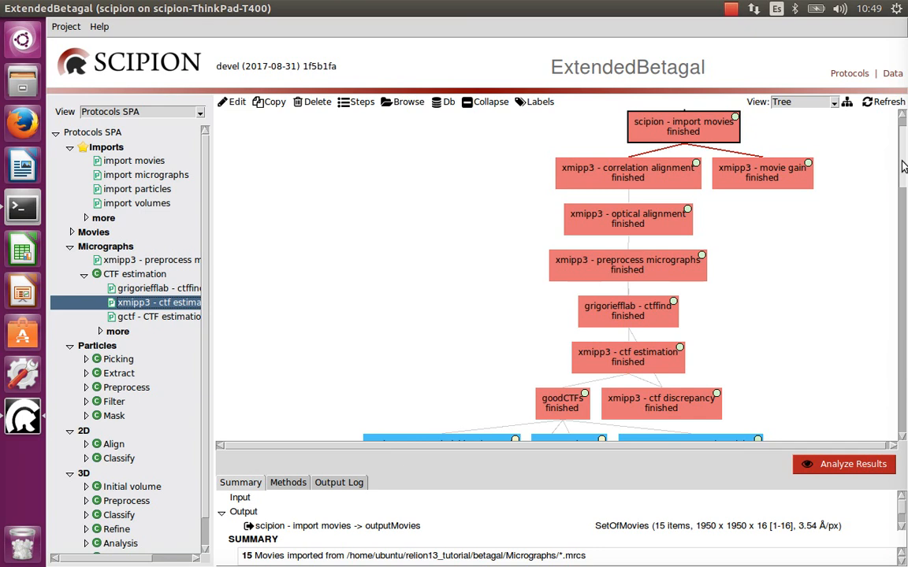
{"action": "scroll", "coordinate": [903, 161], "scroll_direction": "up", "scroll_amount": 1}
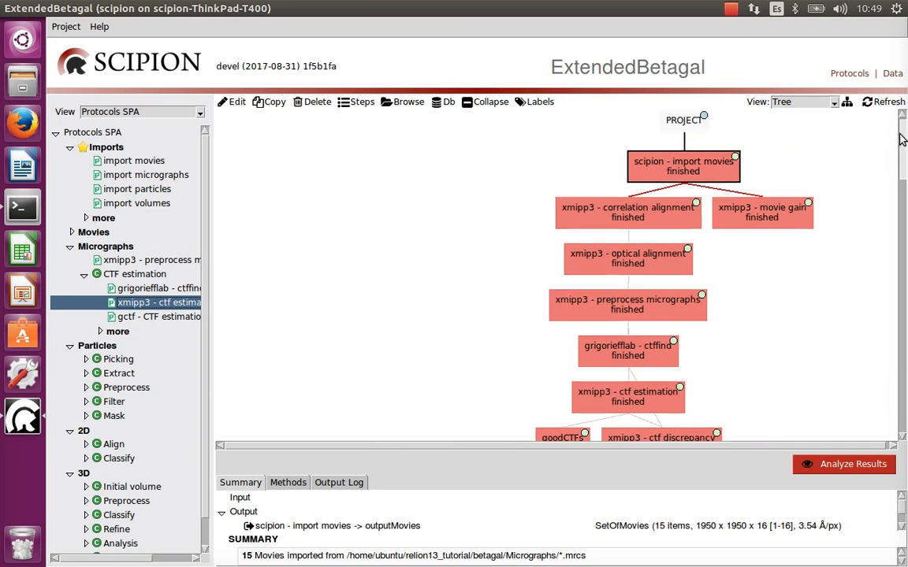
{"action": "left_click", "coordinate": [540, 104]}
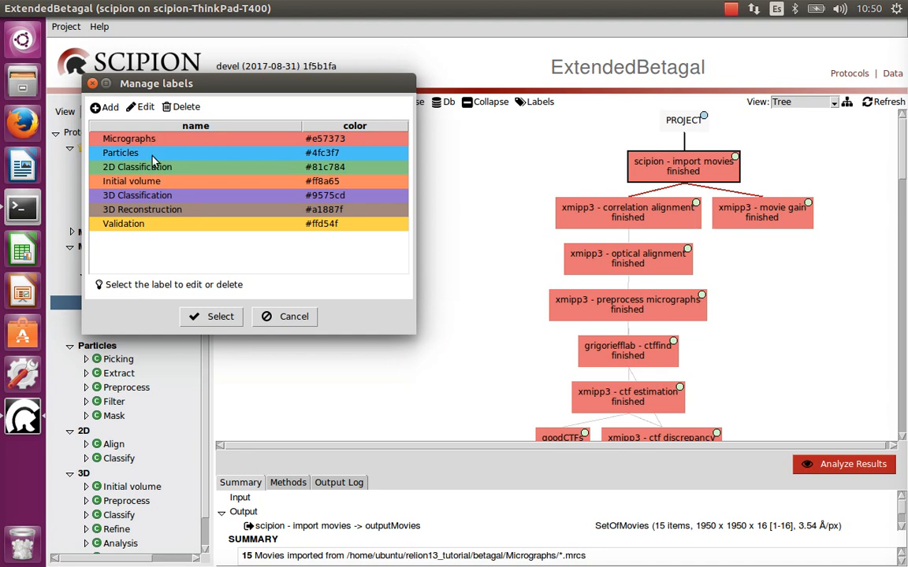
{"action": "left_click", "coordinate": [268, 317]}
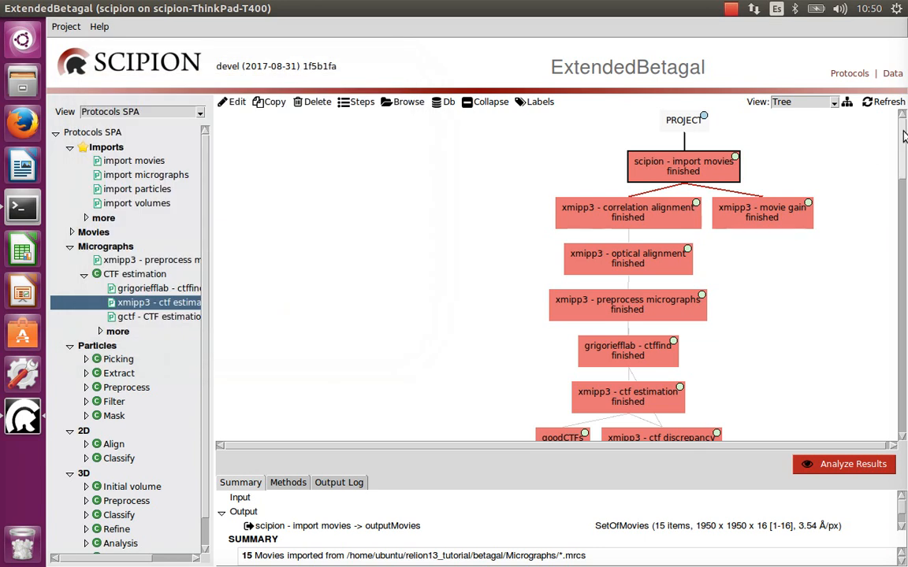
- Examine the whole workflow tree, from movie import through picking, 2D and 3D classification to reconstruction and validation
{"action": "left_click_drag", "start_coordinate": [904, 137], "coordinate": [905, 150]}
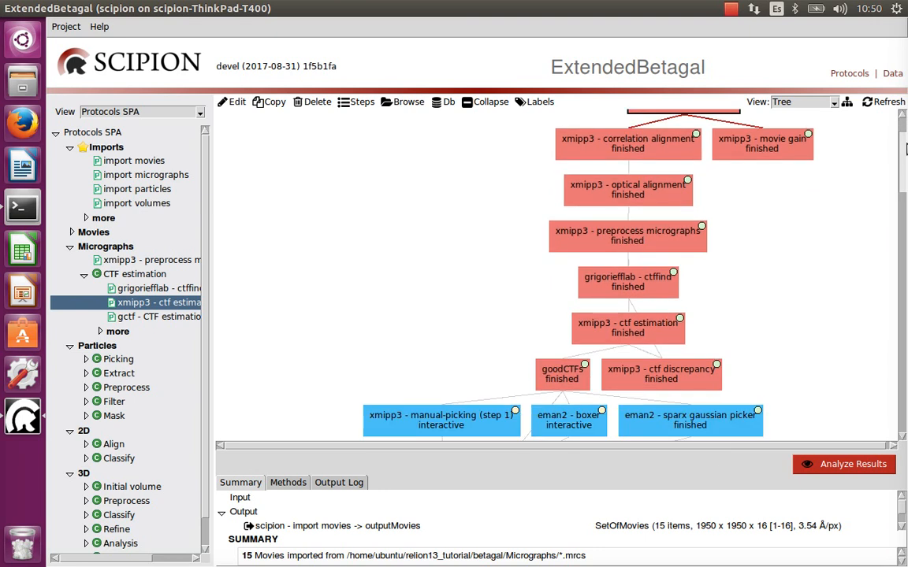
{"action": "left_click_drag", "start_coordinate": [905, 150], "coordinate": [905, 222]}
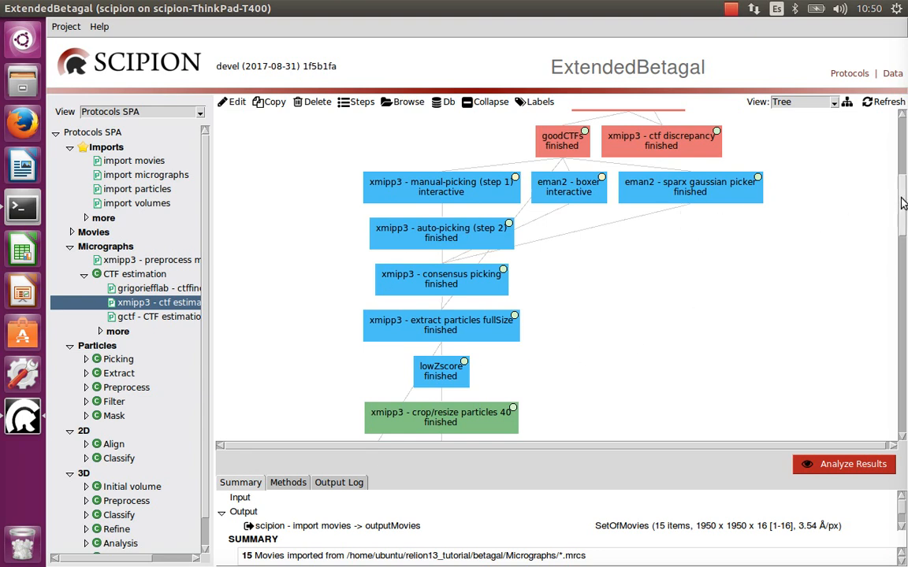
{"action": "scroll", "coordinate": [880, 220], "scroll_direction": "down", "scroll_amount": 5}
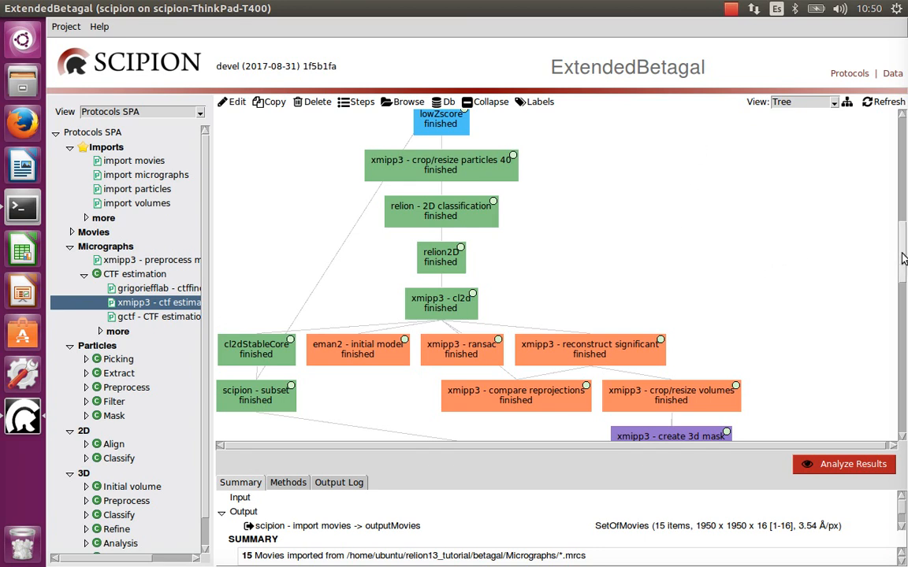
{"action": "scroll", "coordinate": [903, 259], "scroll_direction": "down", "scroll_amount": 5}
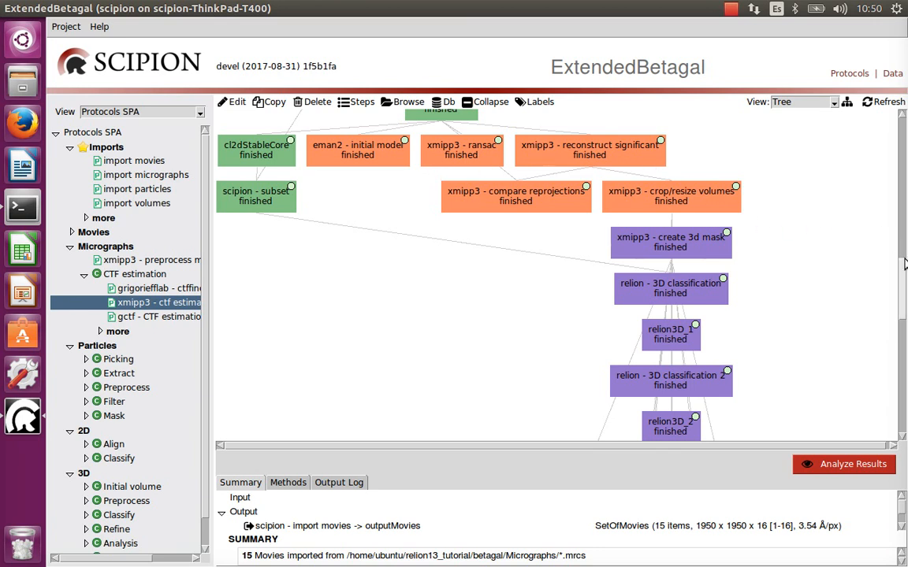
{"action": "scroll", "coordinate": [813, 244], "scroll_direction": "down", "scroll_amount": 3}
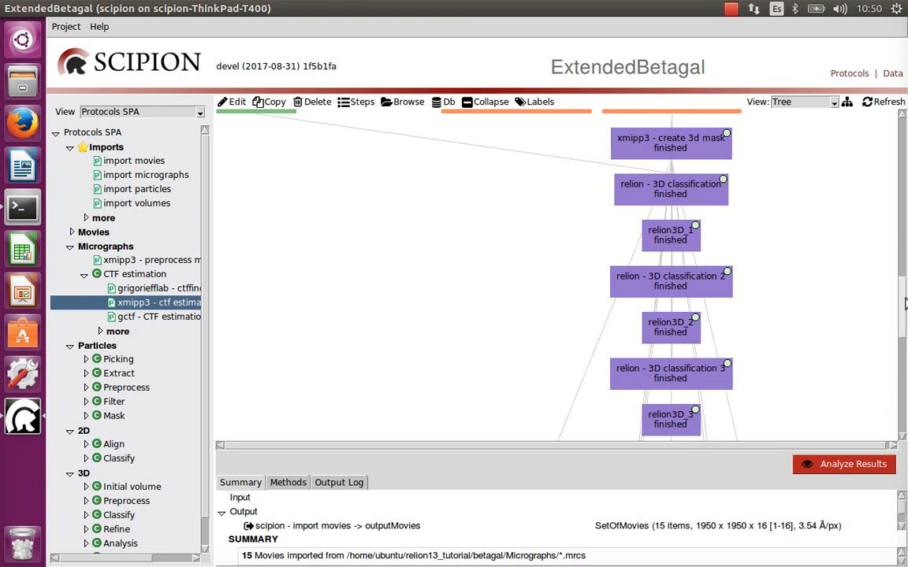
{"action": "scroll", "coordinate": [814, 279], "scroll_direction": "down", "scroll_amount": 3}
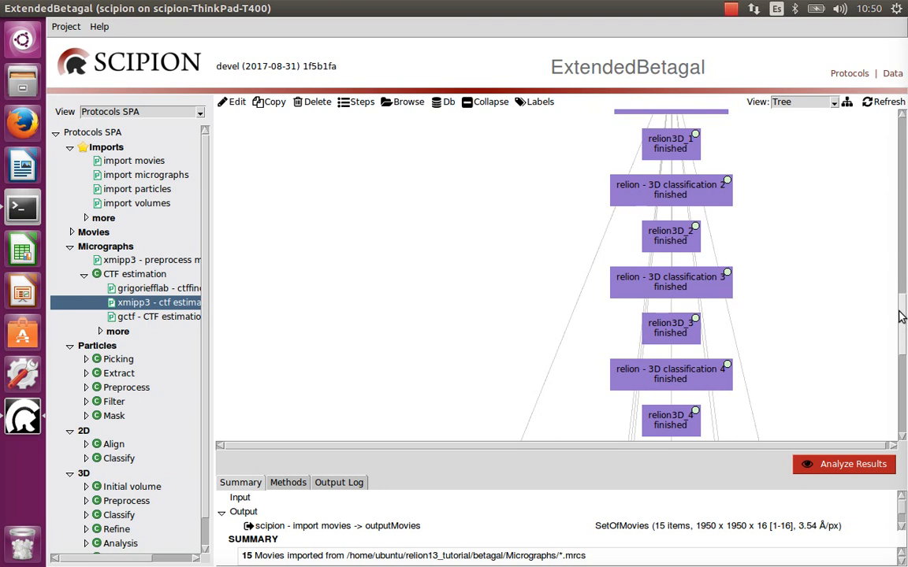
{"action": "scroll", "coordinate": [905, 349], "scroll_direction": "down", "scroll_amount": 3}
{"action": "scroll", "coordinate": [904, 349], "scroll_direction": "down", "scroll_amount": 10}
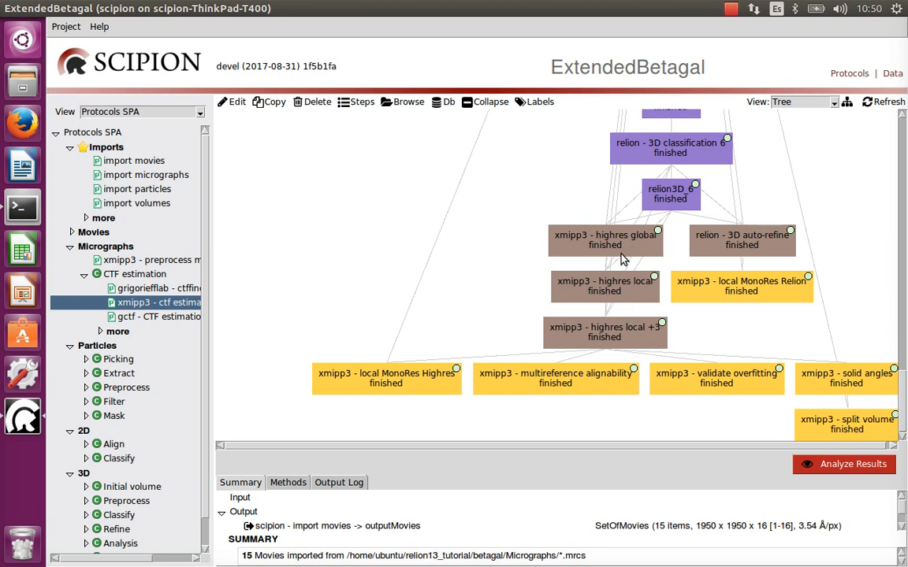
{"action": "mouse_move", "coordinate": [622, 255]}
{"action": "left_click_drag", "start_coordinate": [903, 413], "coordinate": [906, 157]}
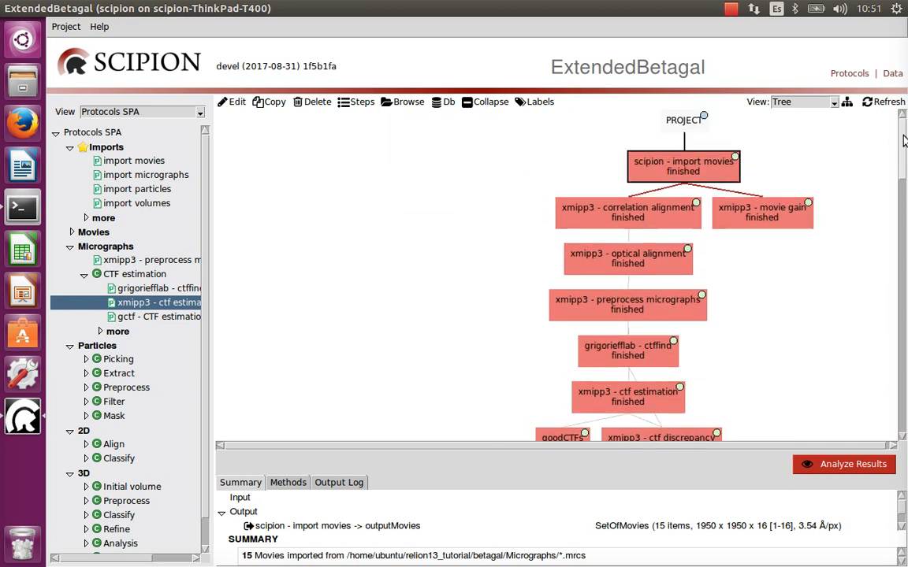
{"action": "mouse_move", "coordinate": [905, 139]}
{"action": "left_mouse_down"}
{"action": "mouse_move", "coordinate": [904, 156]}
{"action": "mouse_move", "coordinate": [902, 143]}
{"action": "left_mouse_up"}
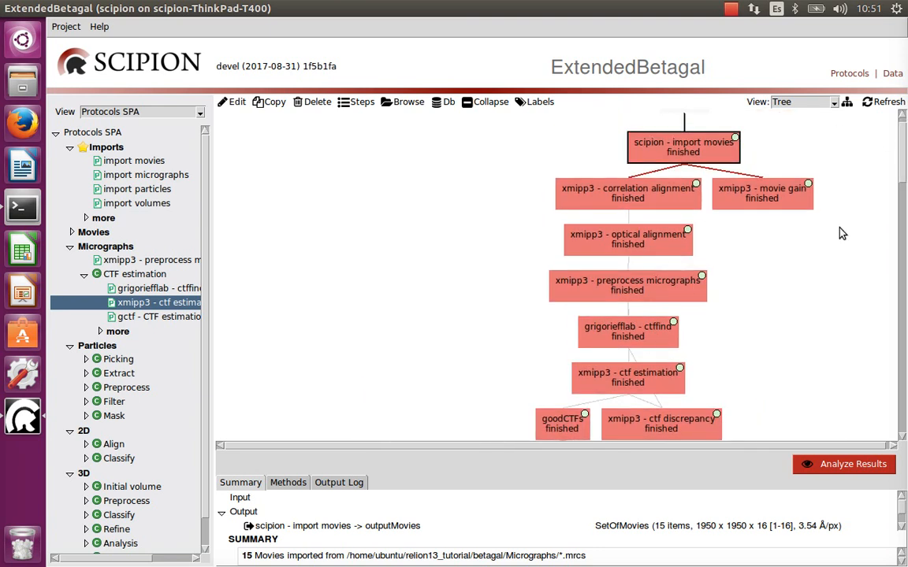
{"action": "mouse_move", "coordinate": [903, 158]}
{"action": "left_mouse_down"}
{"action": "mouse_move", "coordinate": [904, 214]}
{"action": "mouse_move", "coordinate": [903, 150]}
{"action": "left_mouse_up"}
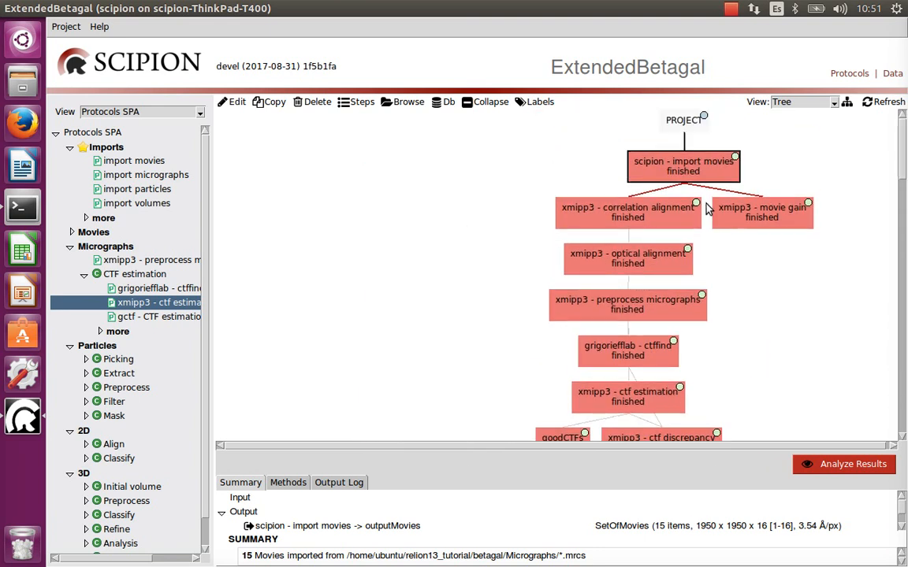
- Open the scipion - import movies run's form, review its files directory, file pattern and acquisition settings, and close it
{"action": "double_click", "coordinate": [679, 173]}
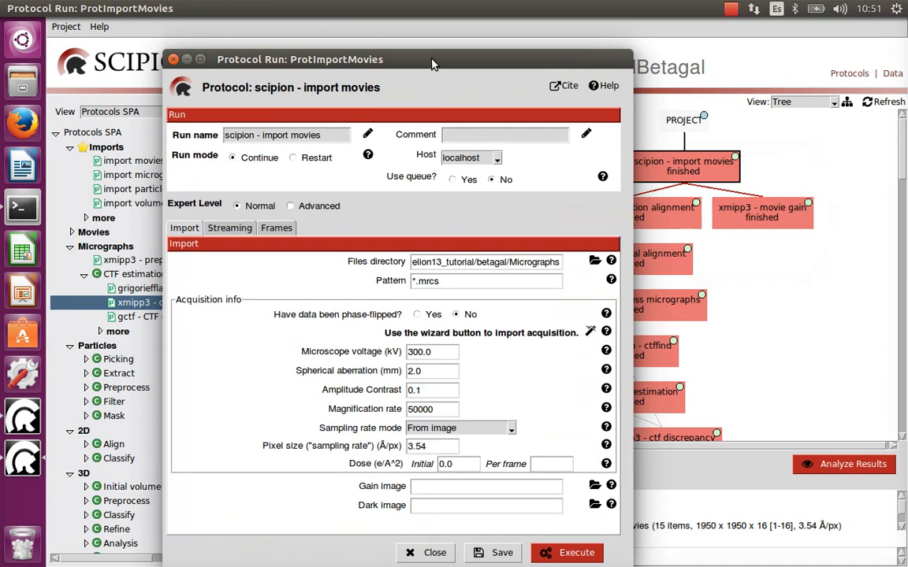
{"action": "left_click_drag", "start_coordinate": [432, 63], "coordinate": [421, 42]}
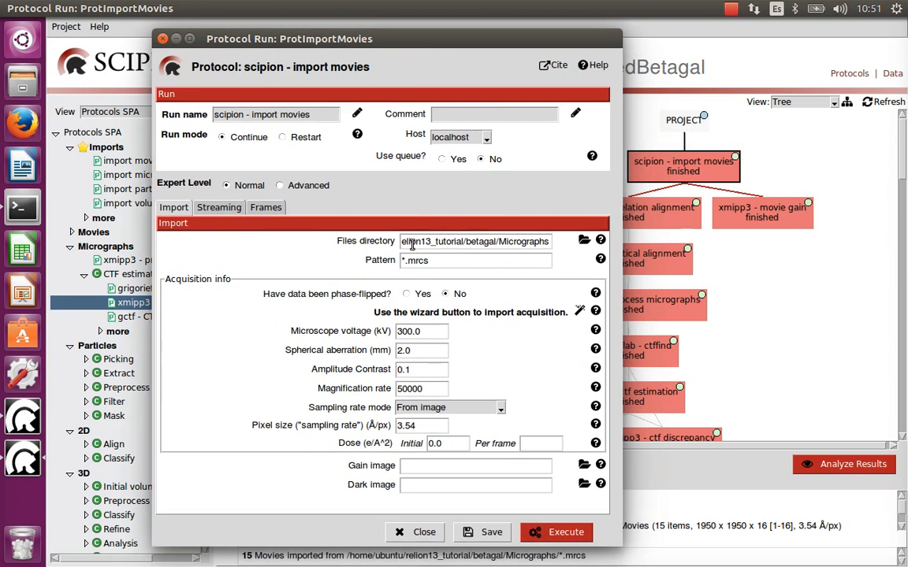
{"action": "left_click_drag", "start_coordinate": [414, 241], "coordinate": [510, 254]}
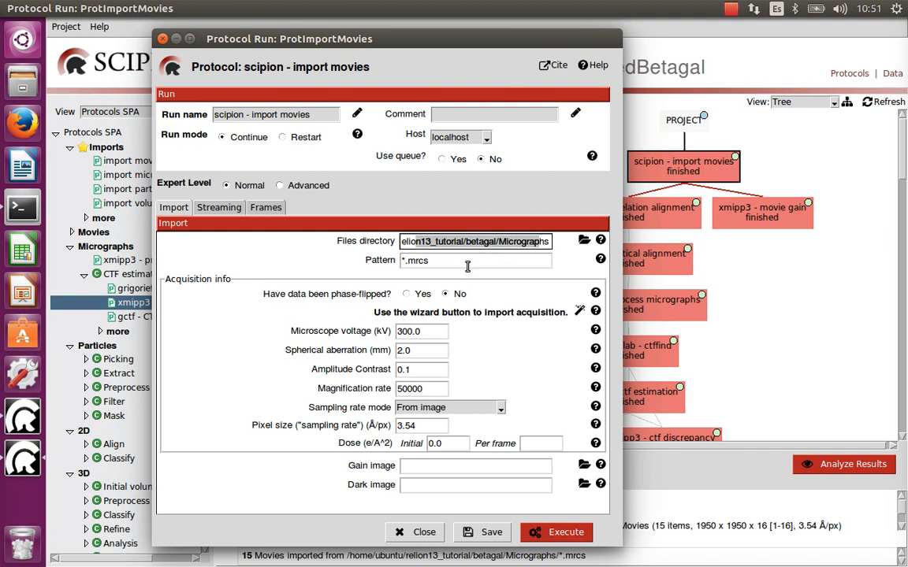
{"action": "left_click_drag", "start_coordinate": [442, 263], "coordinate": [390, 261]}
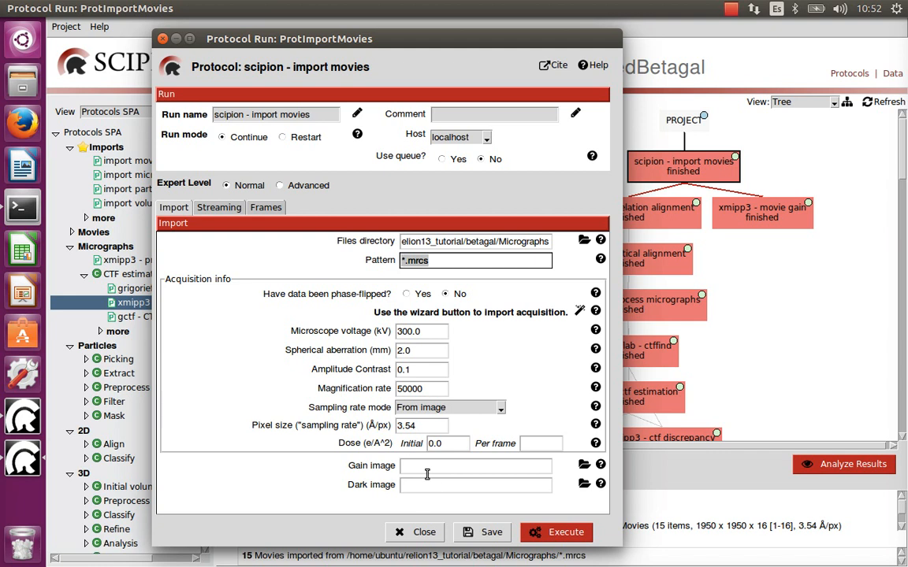
{"action": "left_click", "coordinate": [424, 534]}
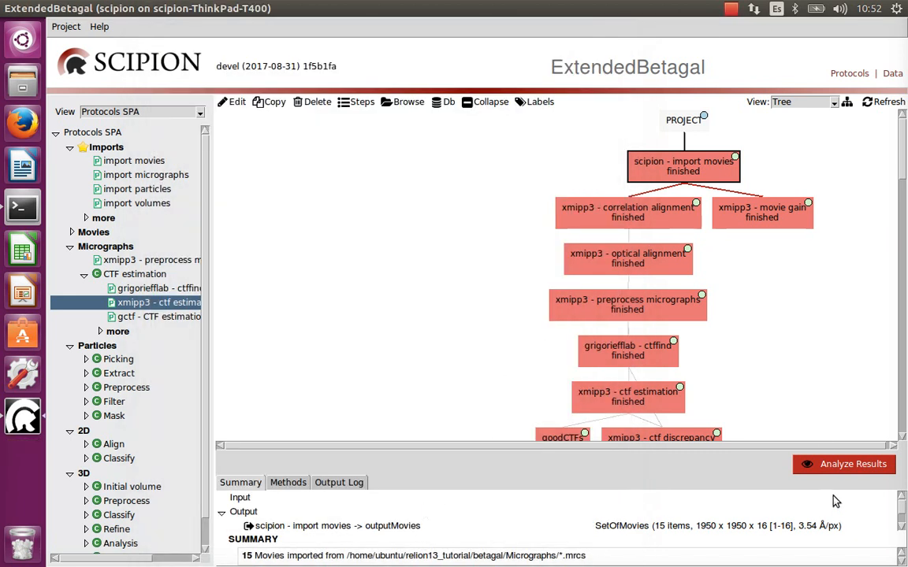
- Enlarge the results area to read the import movies summary, and inspect the run's output movies in the metadata table
{"action": "left_click_drag", "start_coordinate": [798, 450], "coordinate": [795, 354]}
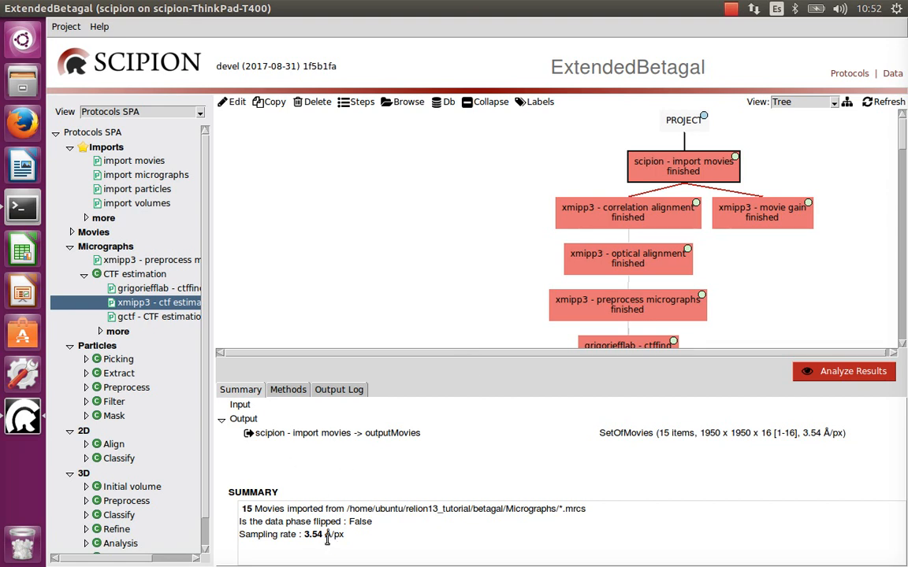
{"action": "left_click_drag", "start_coordinate": [352, 537], "coordinate": [237, 506]}
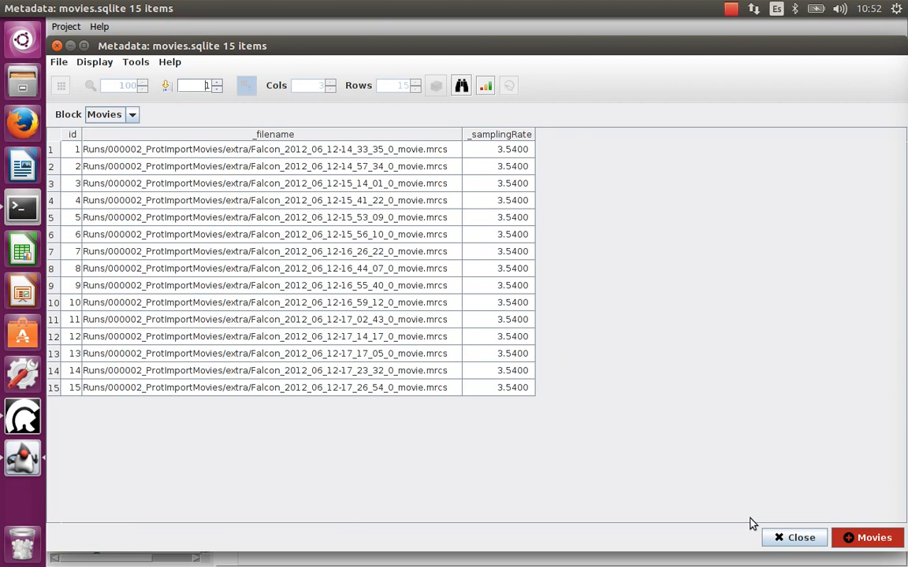
{"action": "left_click", "coordinate": [786, 541]}
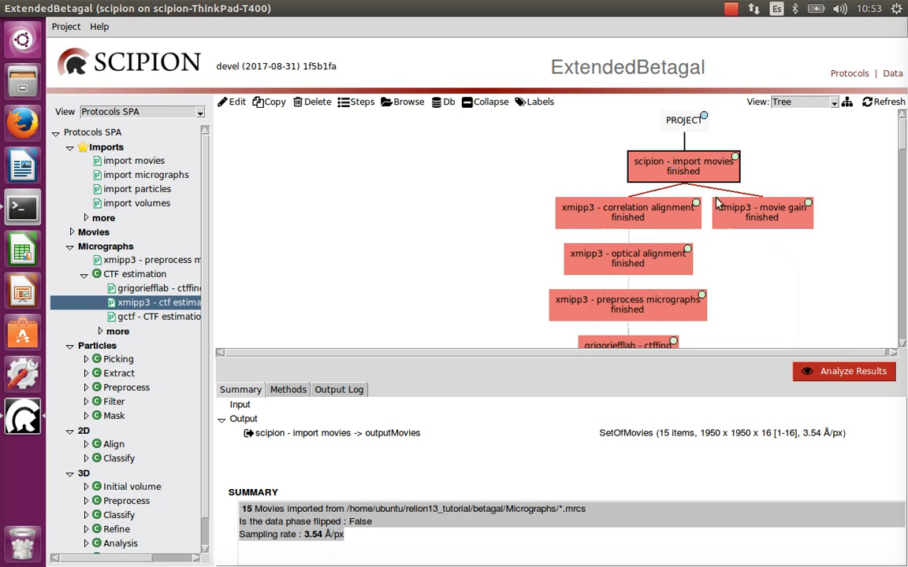
- Open a new xmipp3 - movie gain protocol form from the Movies group and set its Input Movies to scipion - import movies.outputMovies
{"action": "left_click", "coordinate": [753, 213]}
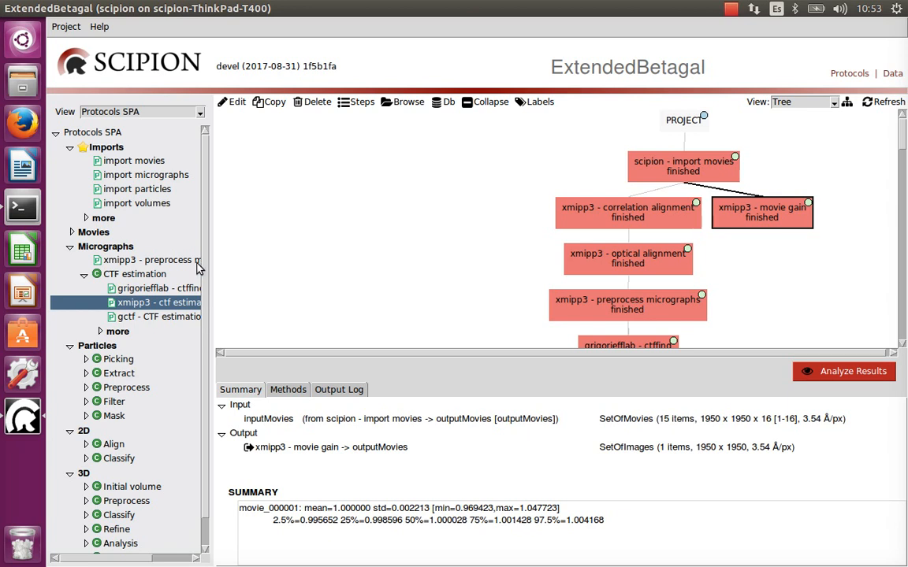
{"action": "left_click", "coordinate": [72, 232]}
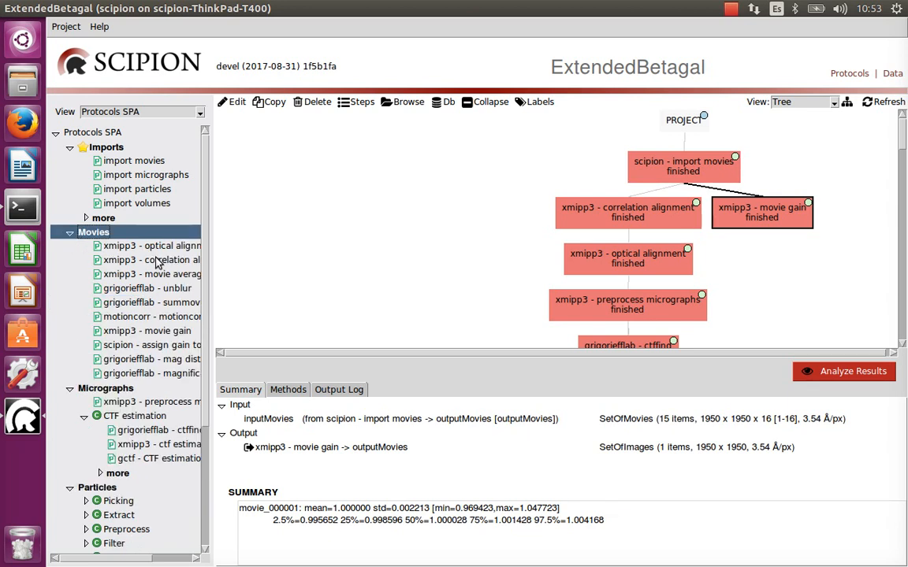
{"action": "left_click", "coordinate": [162, 332]}
{"action": "double_click", "coordinate": [163, 334]}
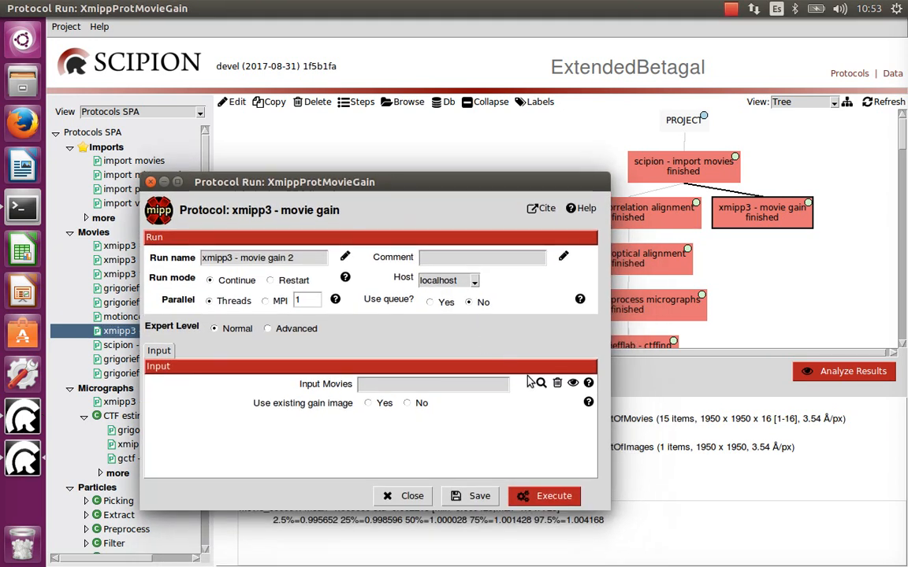
{"action": "left_click", "coordinate": [540, 384]}
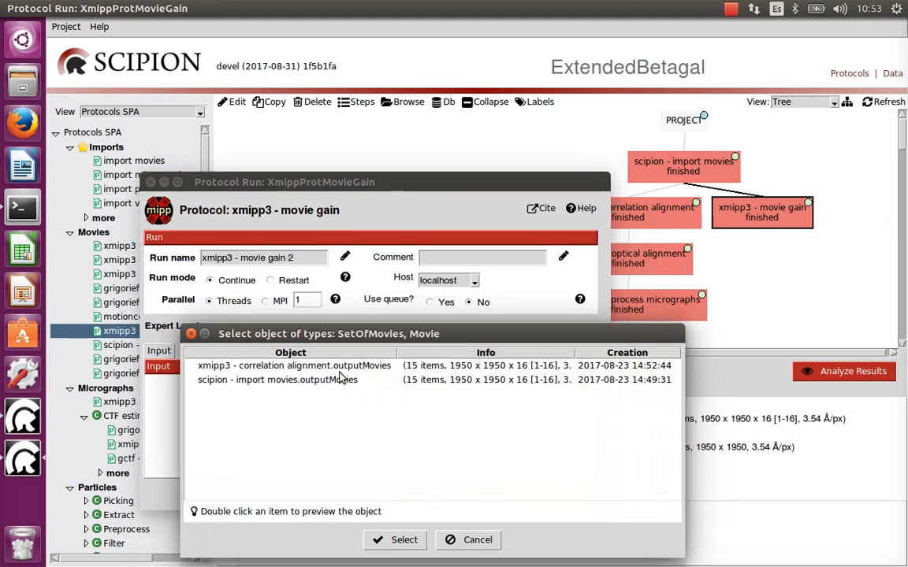
{"action": "left_click", "coordinate": [310, 382]}
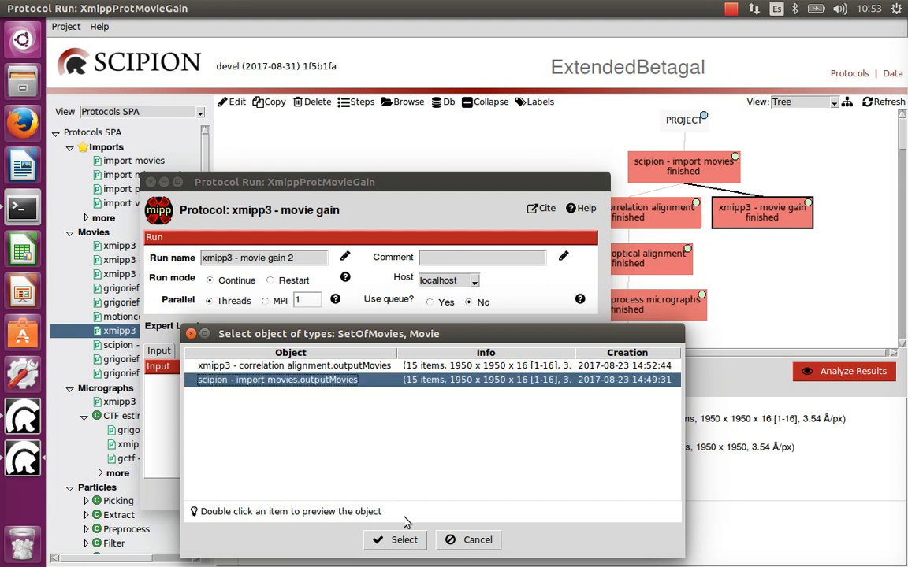
{"action": "left_click", "coordinate": [398, 539]}
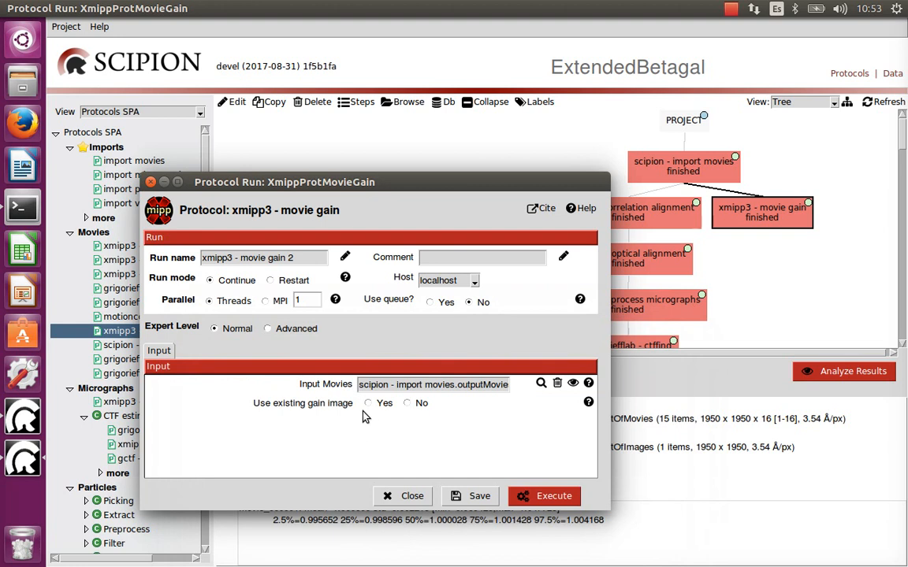
- Set Use existing gain image to No in the new movie gain form and close the form without saving or executing
{"action": "left_click", "coordinate": [408, 404]}
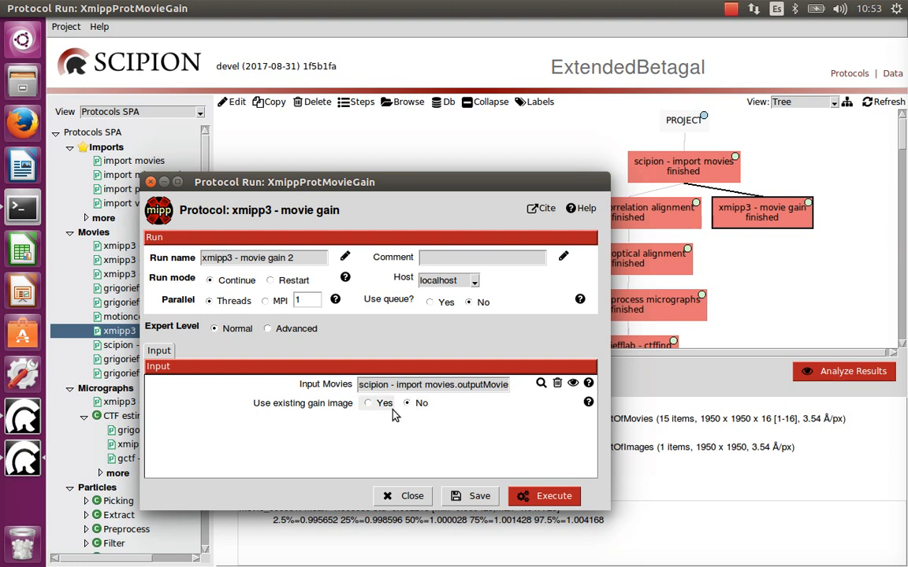
{"action": "left_click", "coordinate": [411, 494]}
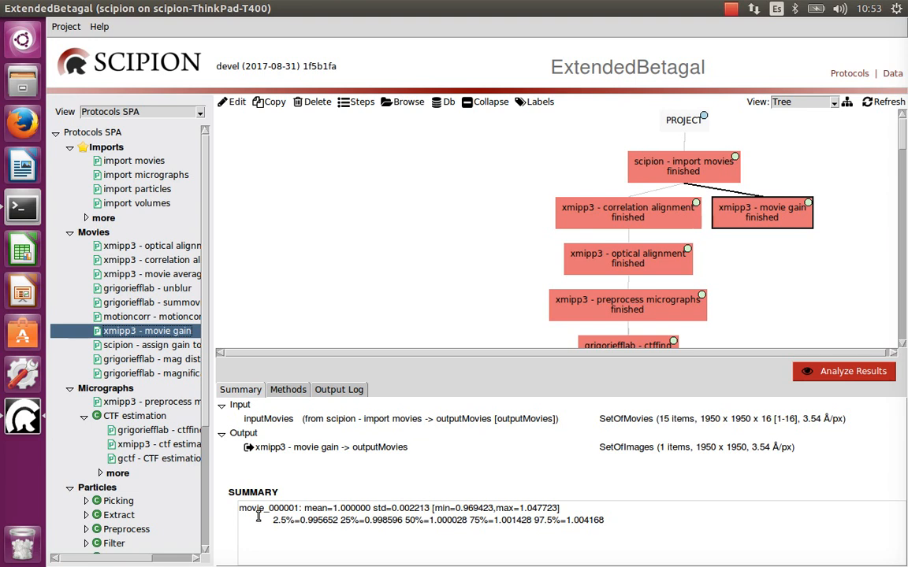
- Read the mean and standard deviation of movie_000001 in the finished xmipp3 - movie gain run's summary
{"action": "left_click_drag", "start_coordinate": [239, 508], "coordinate": [408, 508]}
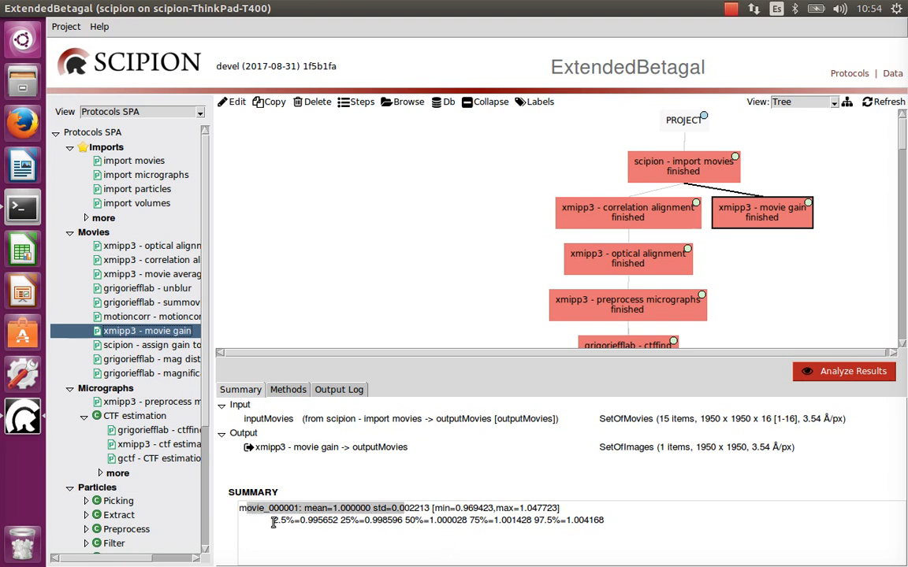
{"action": "left_click", "coordinate": [323, 510]}
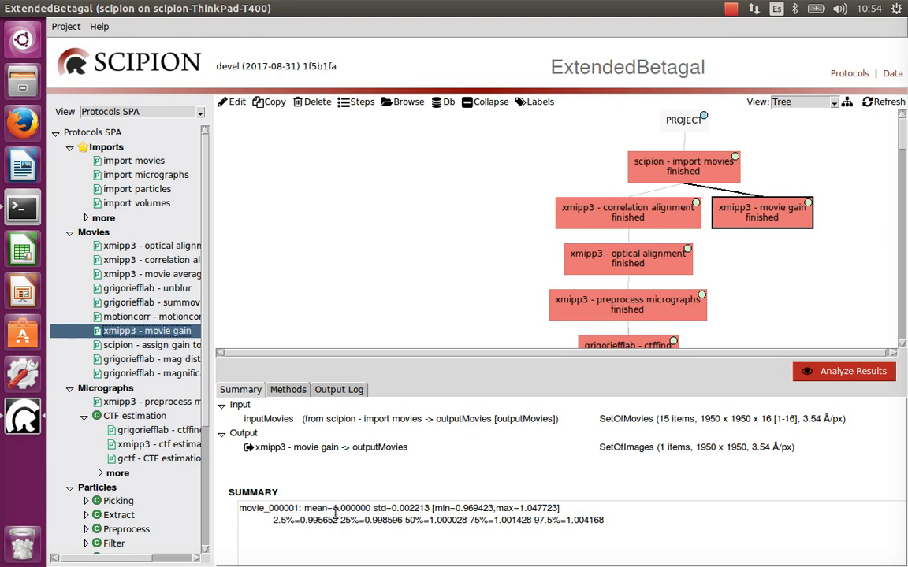
{"action": "left_click_drag", "start_coordinate": [336, 512], "coordinate": [371, 510]}
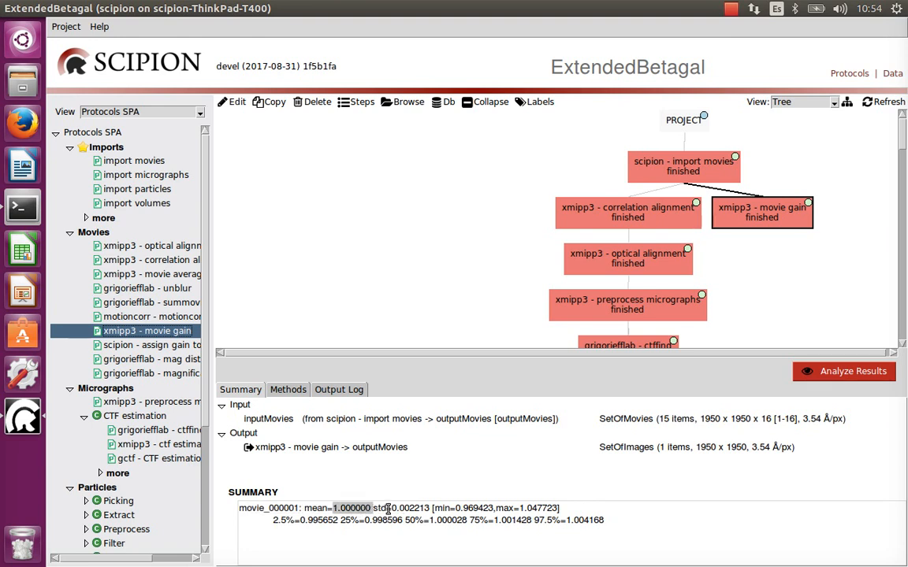
{"action": "left_click_drag", "start_coordinate": [391, 510], "coordinate": [425, 513]}
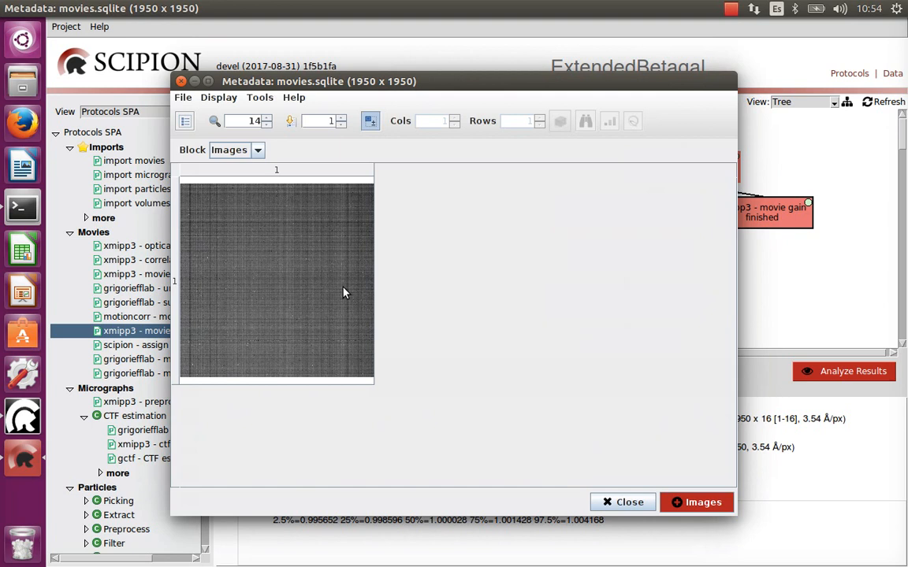
- Open the estimated gain image movie_000001_gain.xmp from the movie gain output and launch ImageJ for it
{"action": "left_click", "coordinate": [331, 293]}
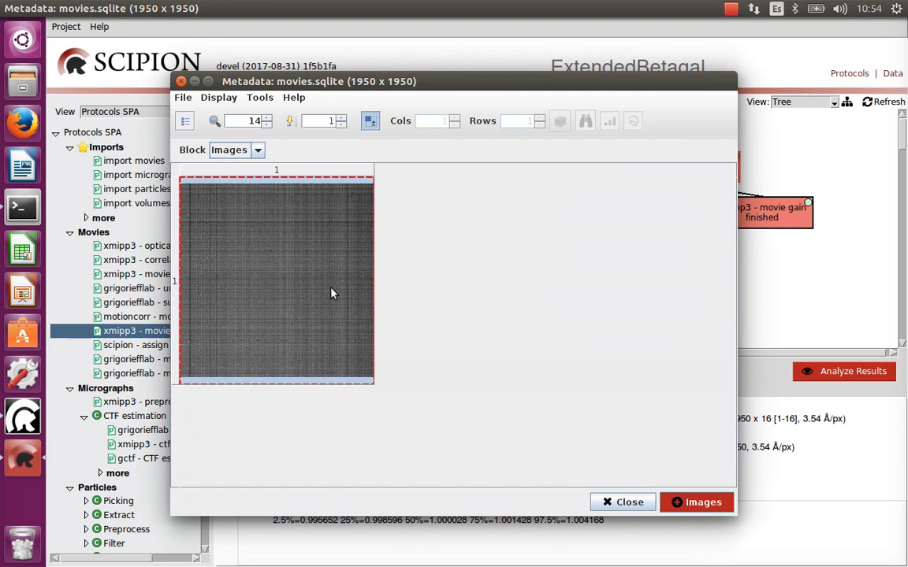
{"action": "double_click", "coordinate": [331, 293]}
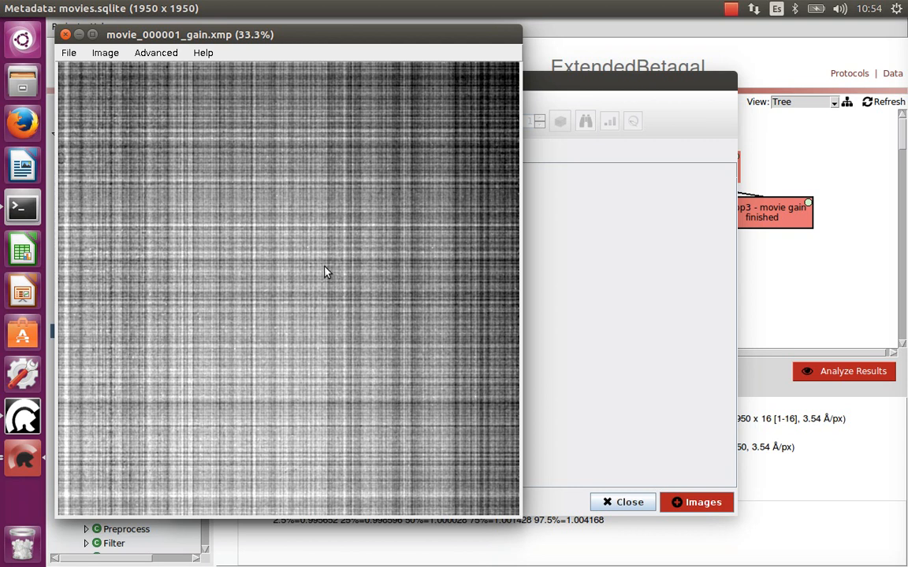
{"action": "left_click", "coordinate": [162, 54]}
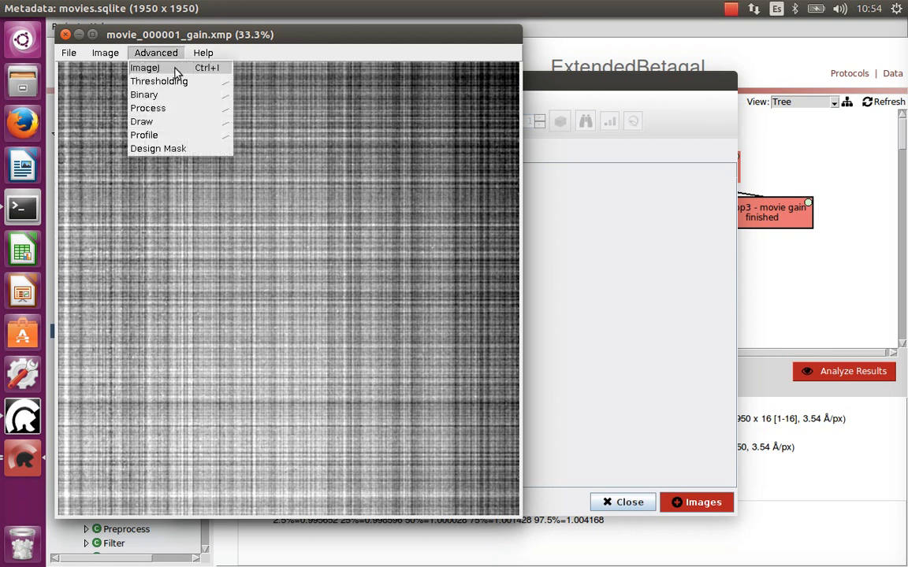
{"action": "left_click", "coordinate": [175, 70]}
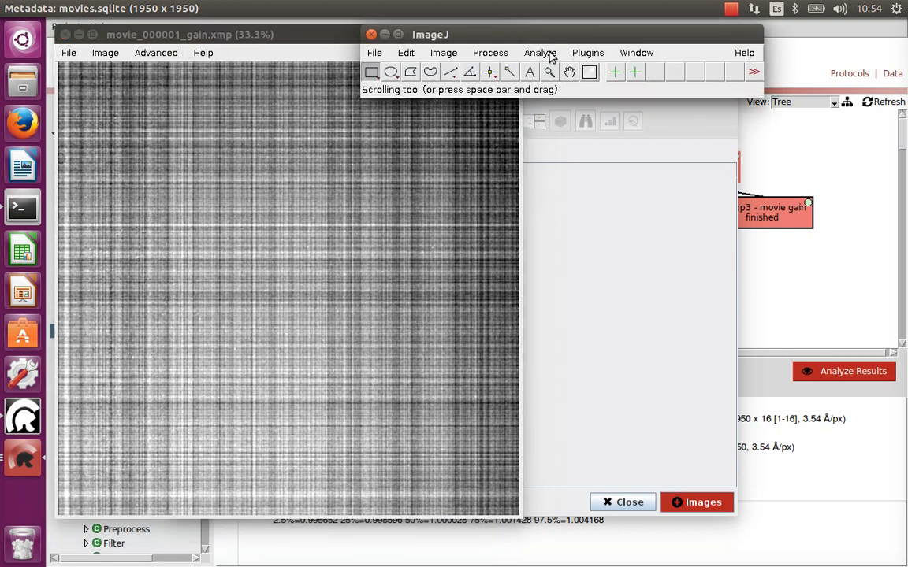
- Inspect the gain image's histogram in ImageJ, then close the histogram, ImageJ, the image and the metadata viewer
{"action": "left_click", "coordinate": [545, 53]}
{"action": "left_click", "coordinate": [583, 201]}
{"action": "left_click", "coordinate": [472, 306]}
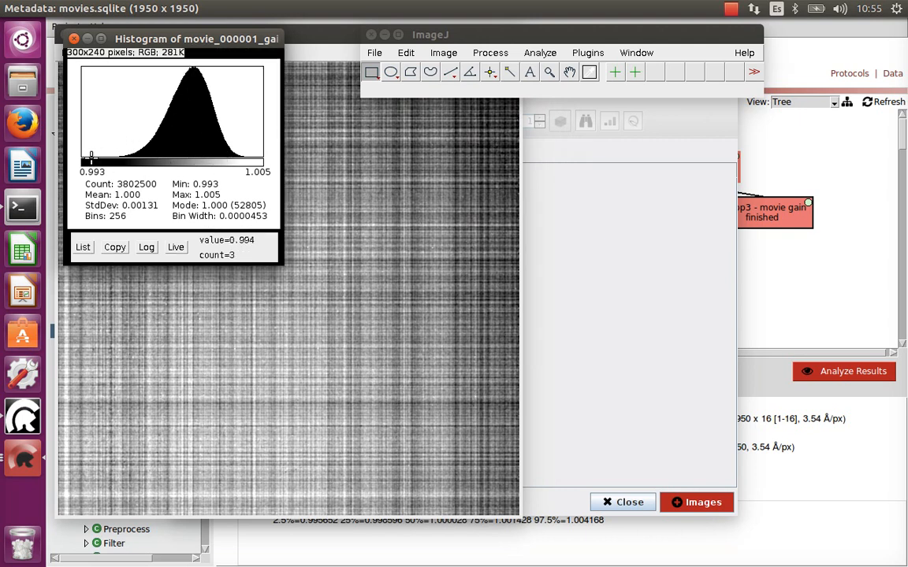
{"action": "left_click", "coordinate": [73, 38]}
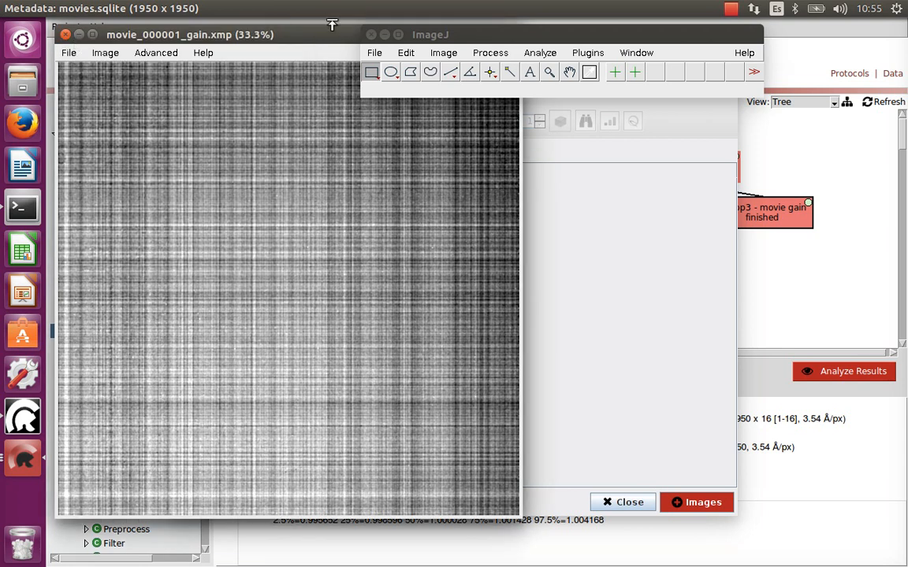
{"action": "left_click", "coordinate": [371, 35]}
{"action": "left_click", "coordinate": [65, 35]}
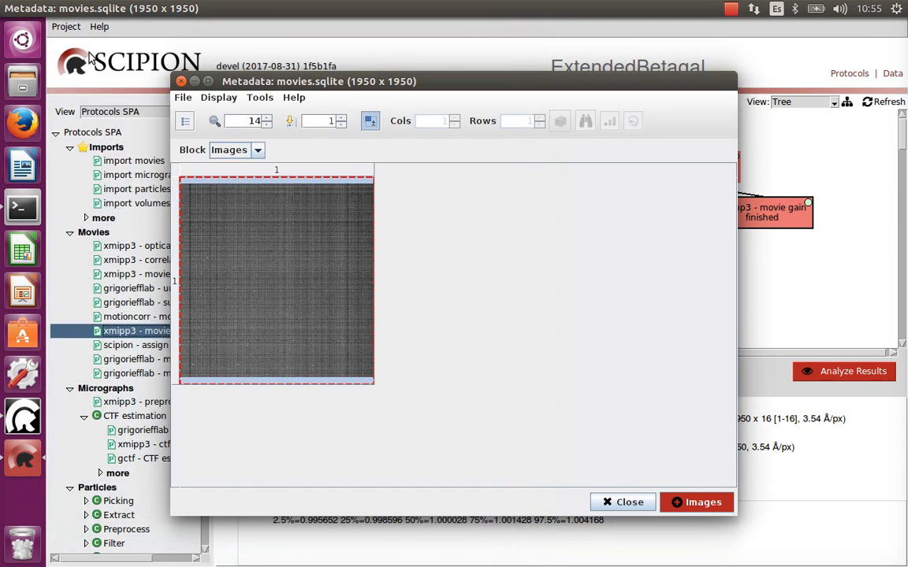
{"action": "left_click", "coordinate": [630, 501]}
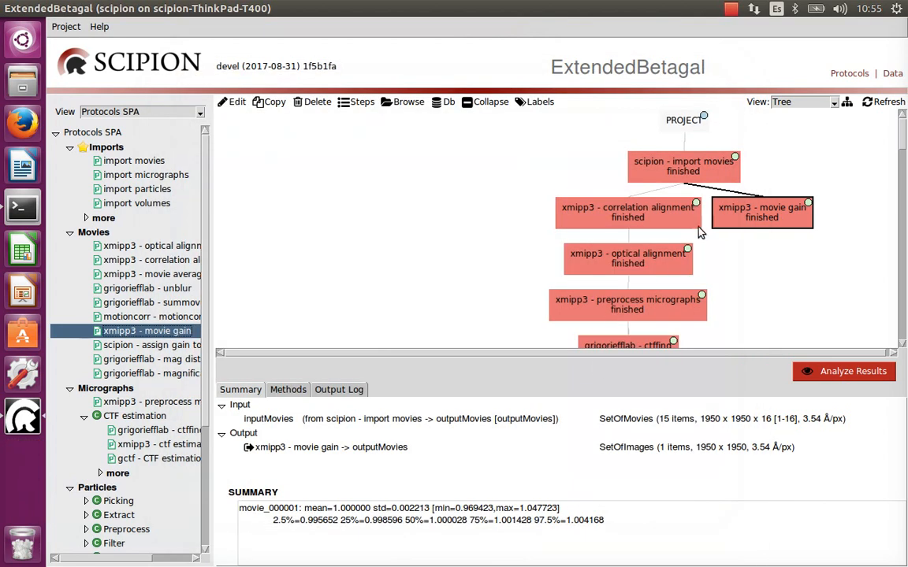
- View the output micrographs of the xmipp3 - correlation alignment run in the metadata table and close it
{"action": "left_click", "coordinate": [649, 217]}
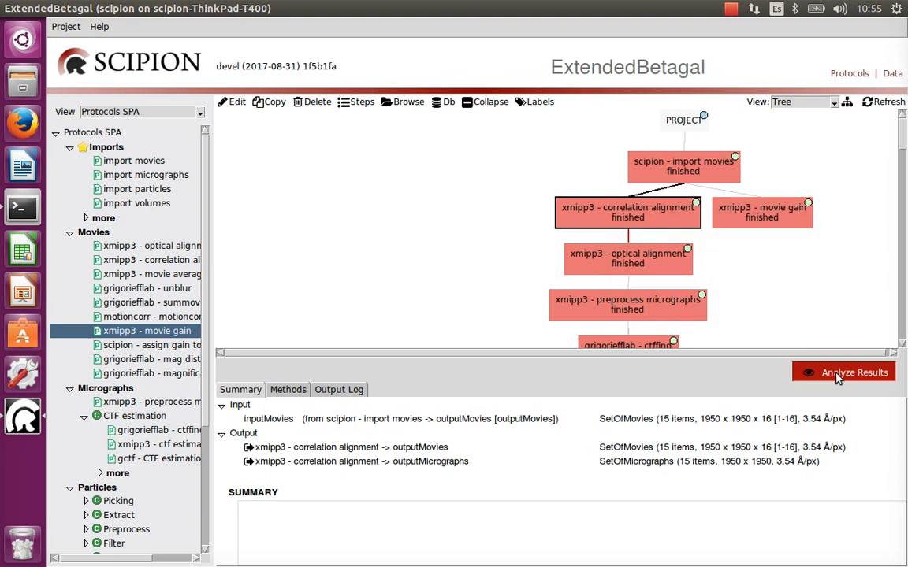
{"action": "double_click", "coordinate": [252, 462]}
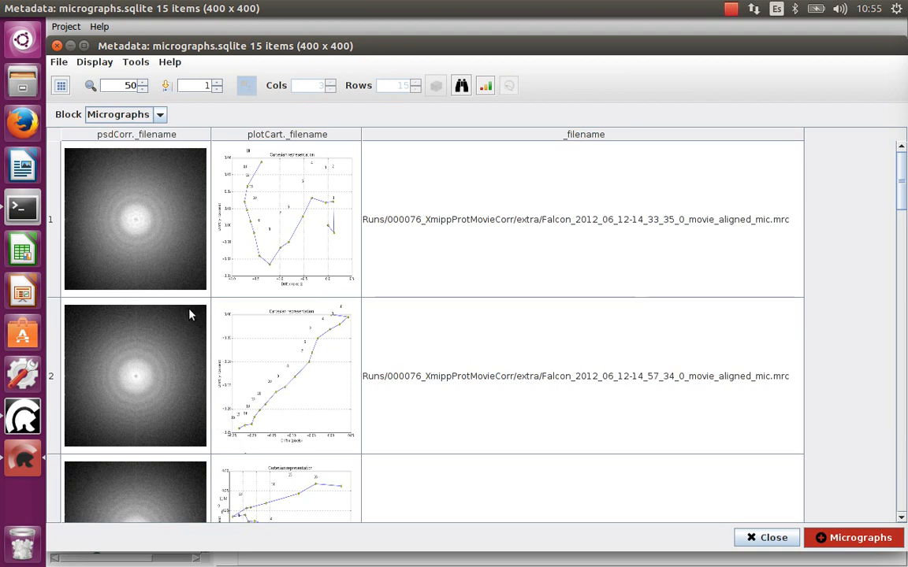
{"action": "left_click", "coordinate": [57, 45]}
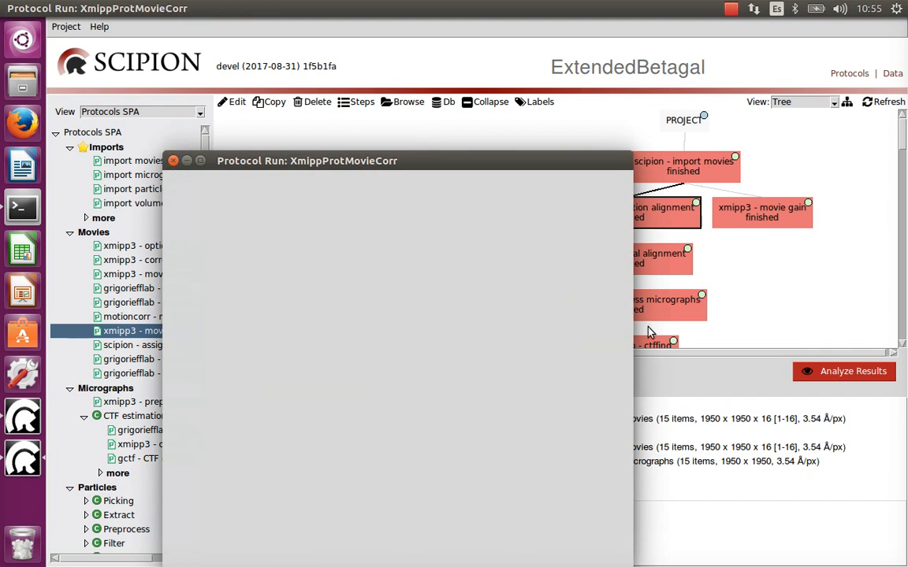
- Review the correlation alignment form's settings, including Binning factor and Filter at (A), and close it unchanged
{"action": "left_click_drag", "start_coordinate": [442, 162], "coordinate": [408, 112]}
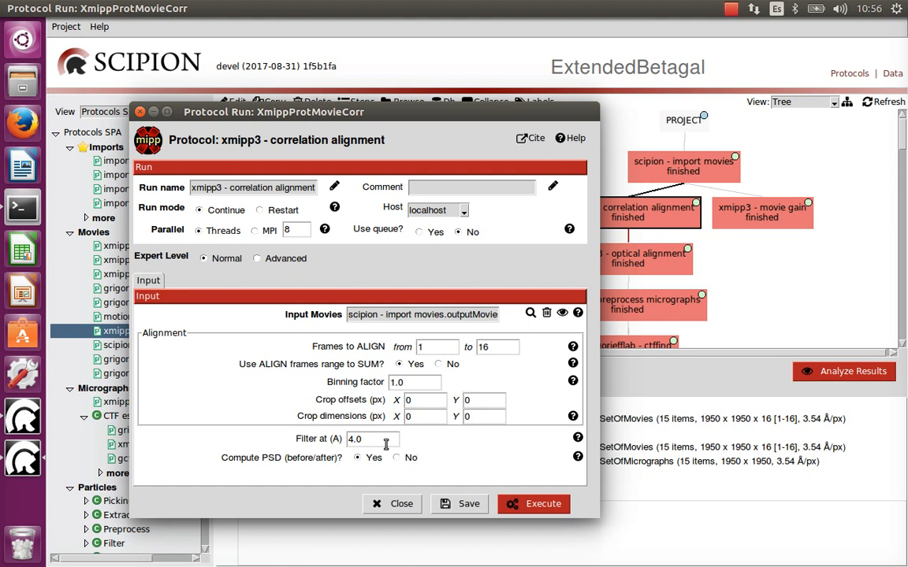
{"action": "left_click_drag", "start_coordinate": [415, 381], "coordinate": [387, 381]}
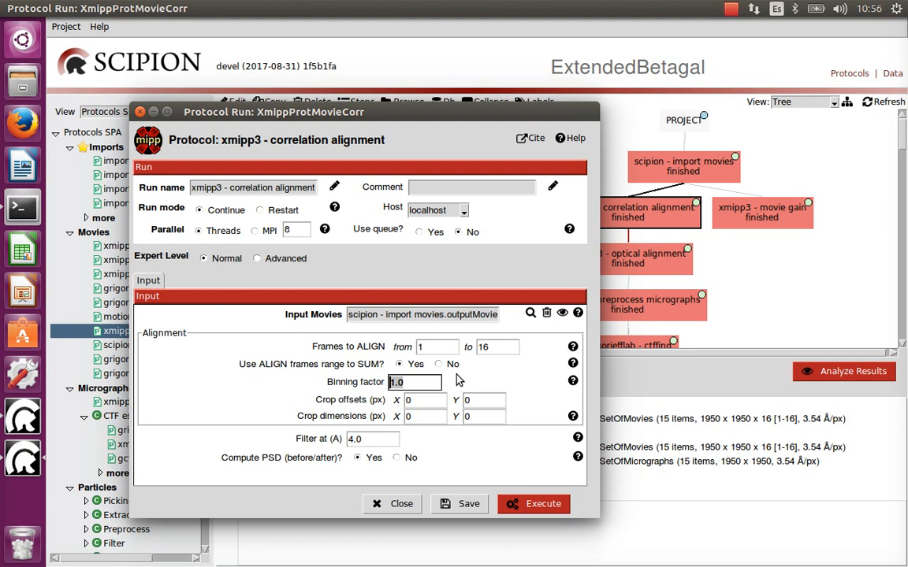
{"action": "left_click", "coordinate": [379, 439]}
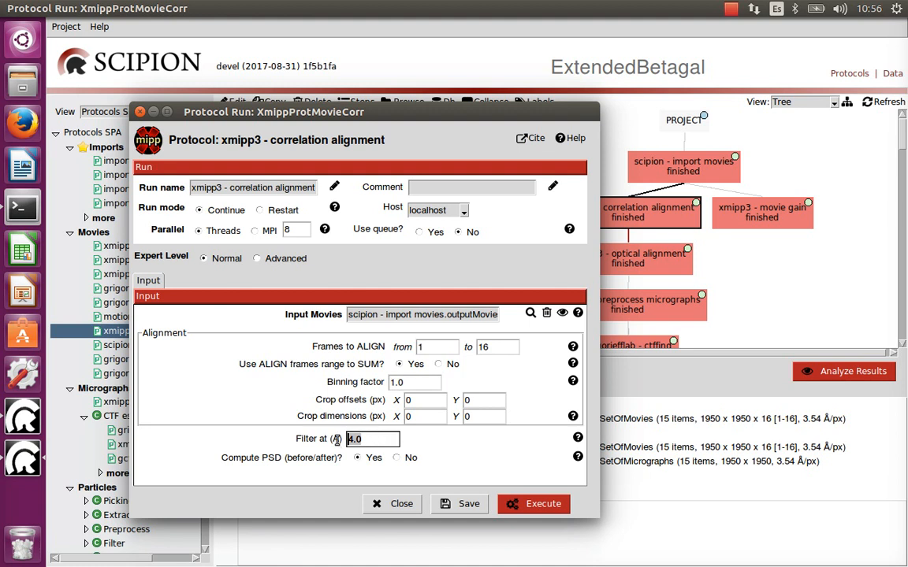
{"action": "left_click", "coordinate": [396, 505]}
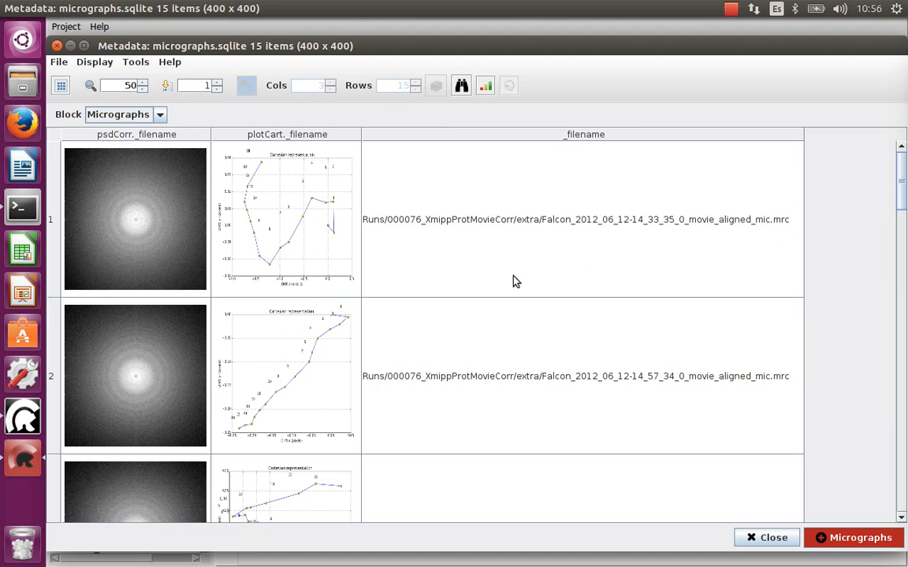
- Enlarge the Cartesian drift plot and the PSD image of the first correlation-aligned micrograph, closing each after viewing
{"action": "double_click", "coordinate": [290, 216]}
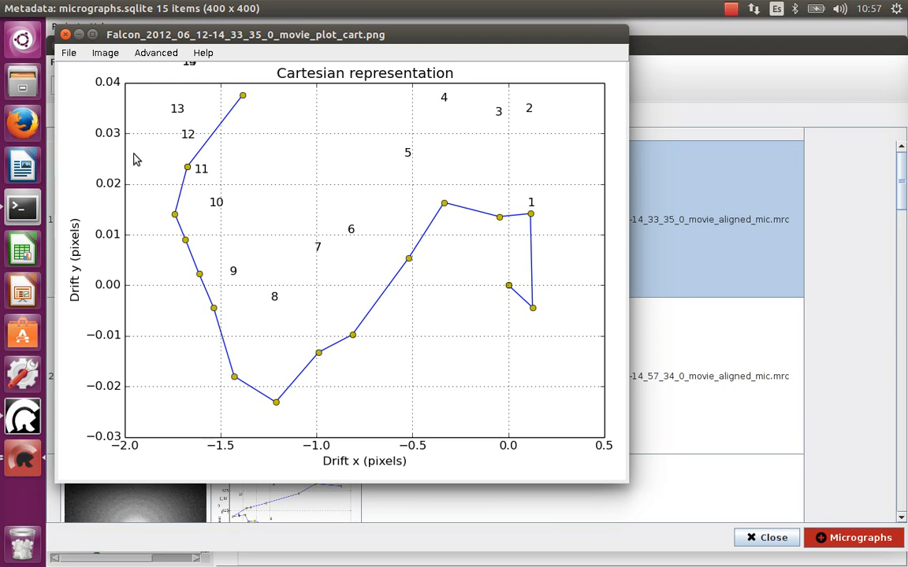
{"action": "left_click", "coordinate": [65, 34]}
{"action": "left_click", "coordinate": [157, 225]}
{"action": "double_click", "coordinate": [152, 229]}
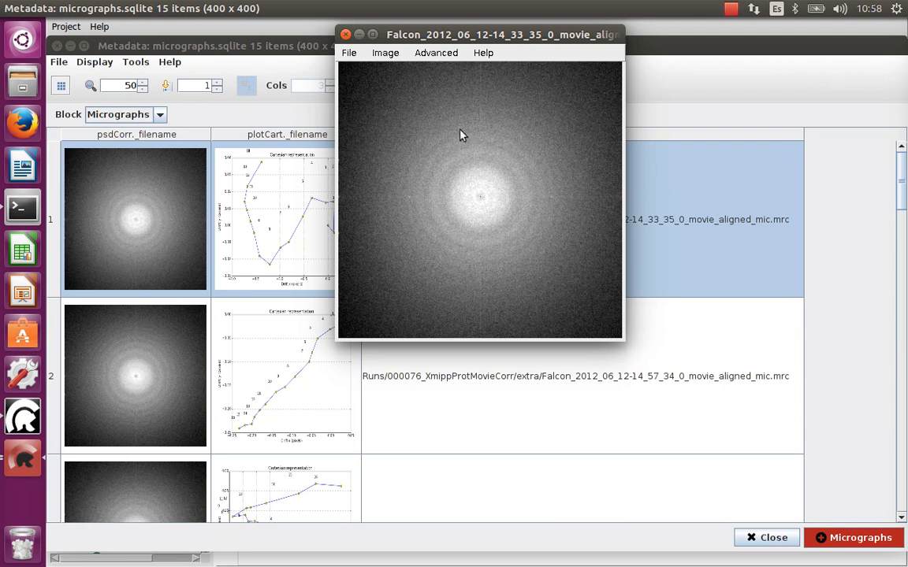
{"action": "left_click", "coordinate": [346, 35]}
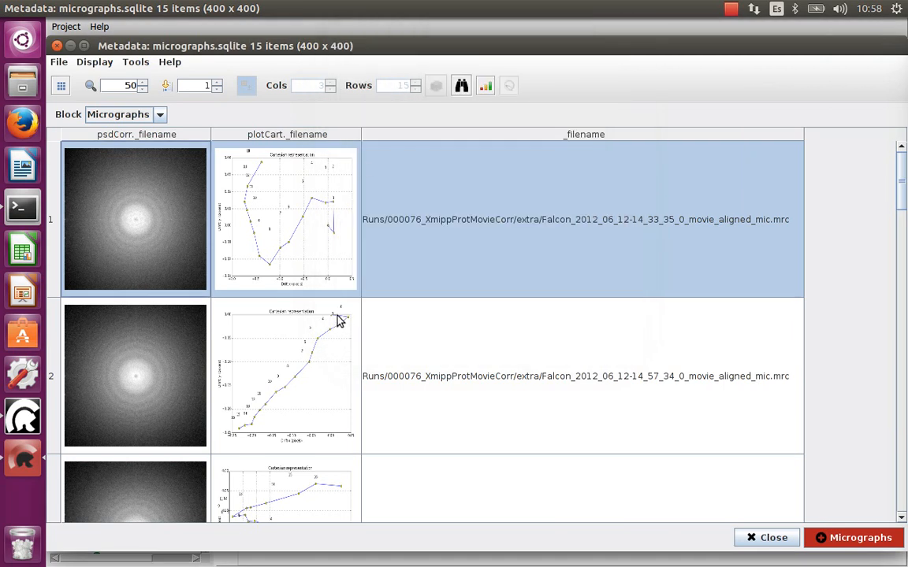
- Enlarge the drift plot of micrograph 14 in the correlation alignment output, and close the plot and the metadata table
{"action": "scroll", "coordinate": [339, 319], "scroll_direction": "down", "scroll_amount": 10}
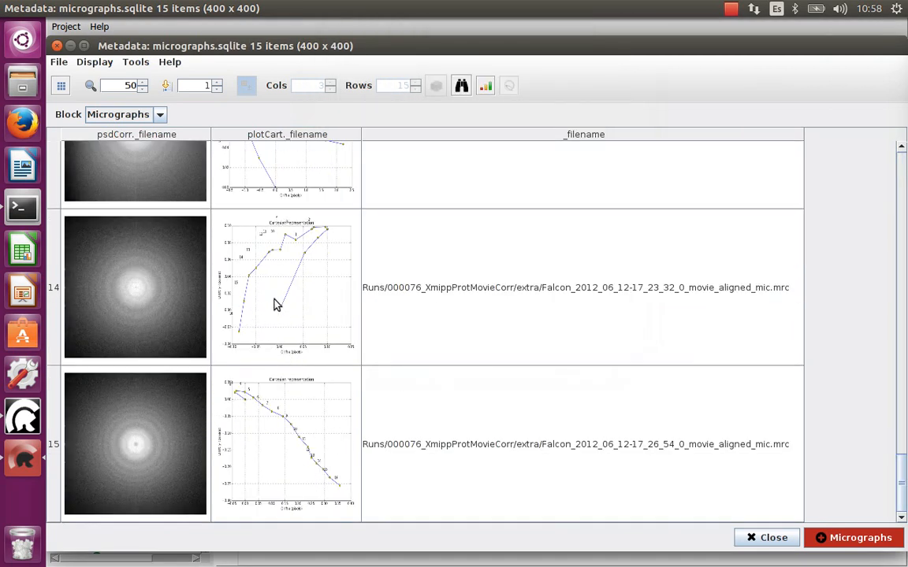
{"action": "double_click", "coordinate": [272, 304]}
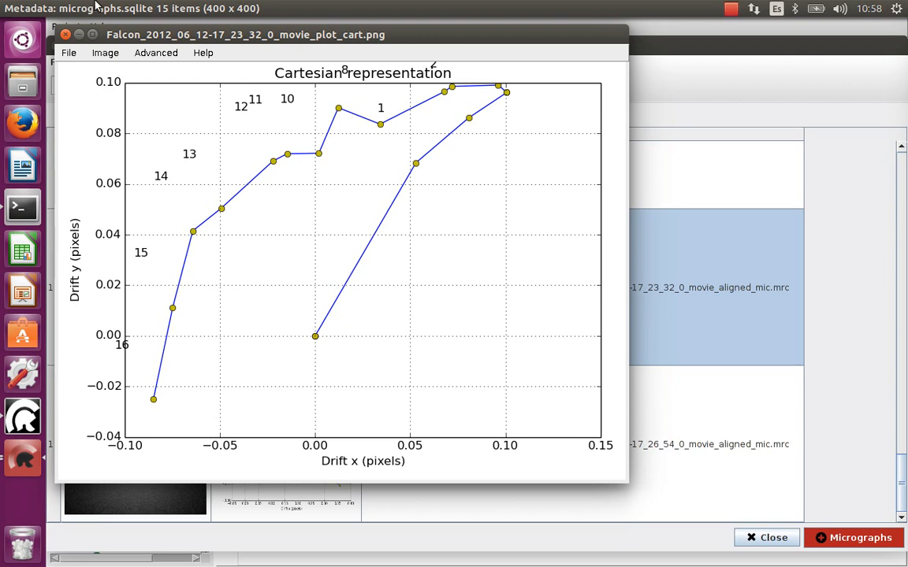
{"action": "left_click", "coordinate": [65, 34]}
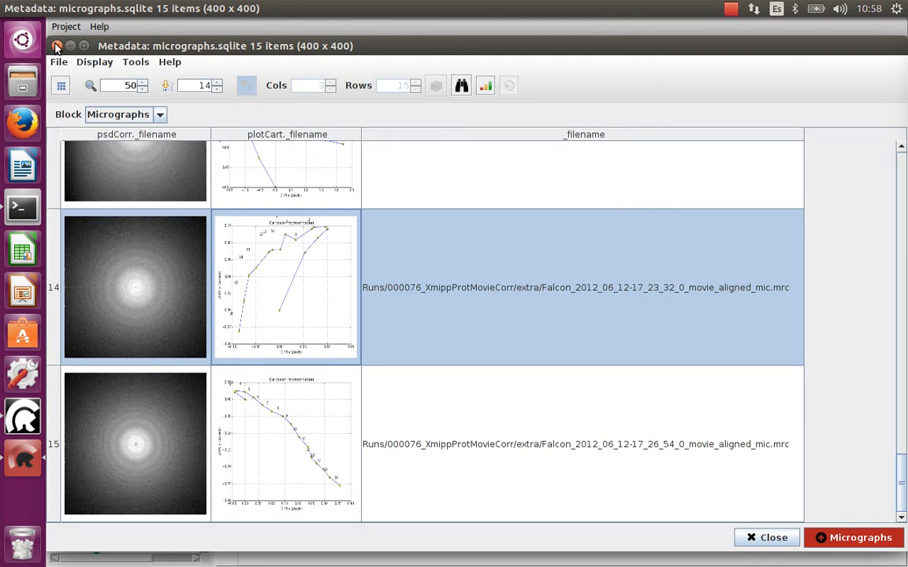
{"action": "left_click", "coordinate": [57, 46]}
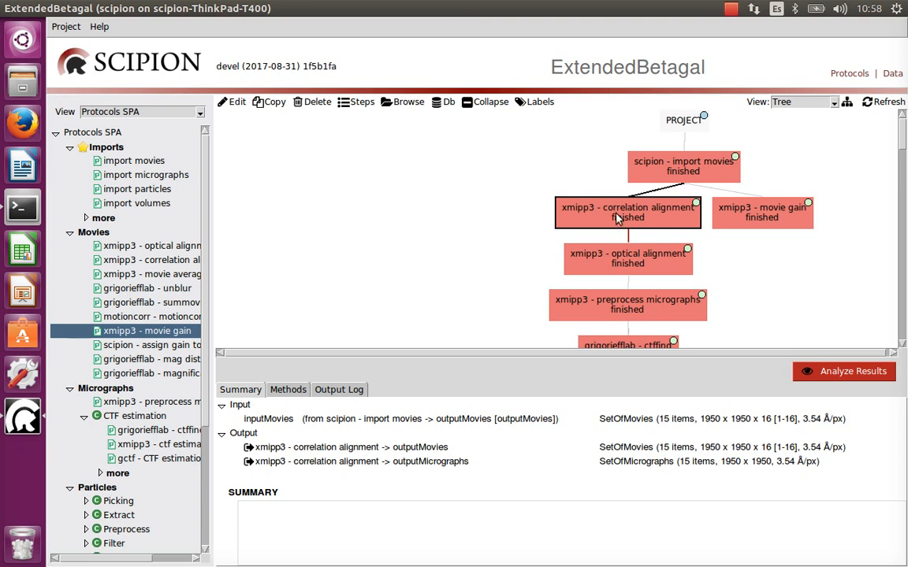
- Open the xmipp3 - optical alignment run's form, review its Input and Aditional Parameters settings, and close it
{"action": "mouse_move", "coordinate": [630, 214]}
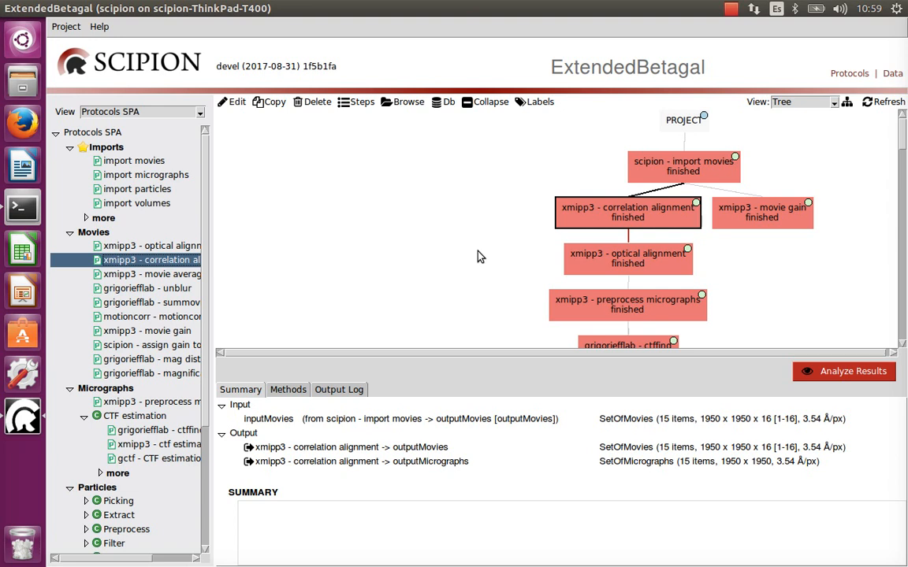
{"action": "scroll", "coordinate": [492, 245], "scroll_direction": "down", "scroll_amount": 1}
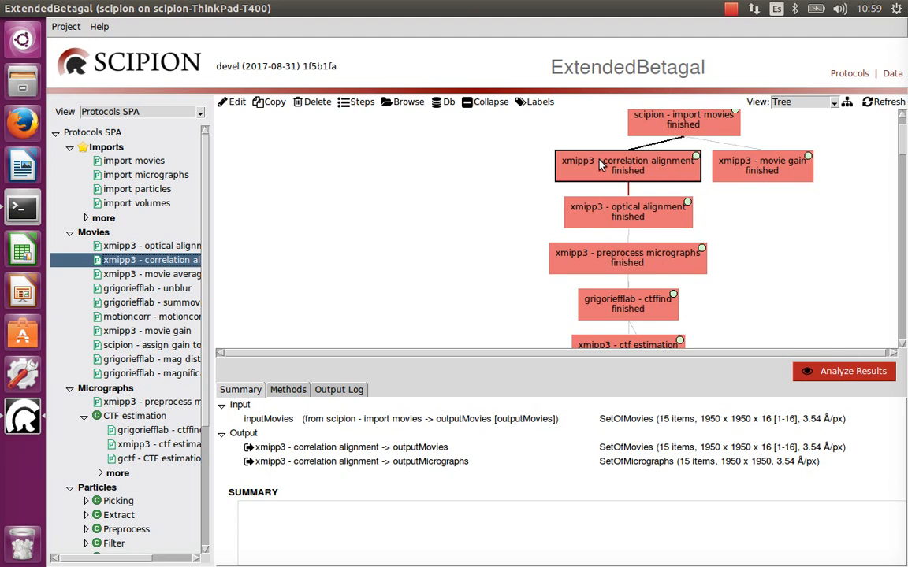
{"action": "left_click", "coordinate": [623, 221]}
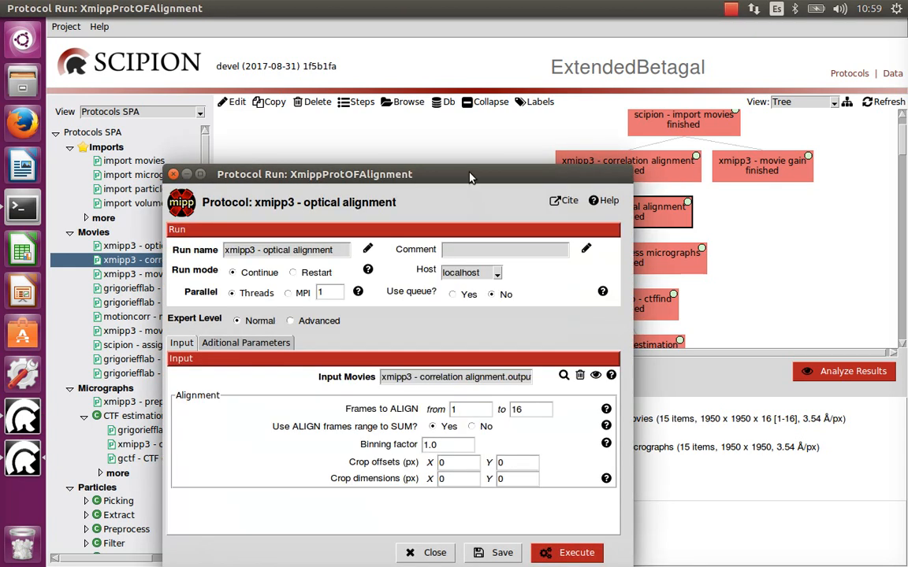
{"action": "left_click_drag", "start_coordinate": [467, 168], "coordinate": [461, 130]}
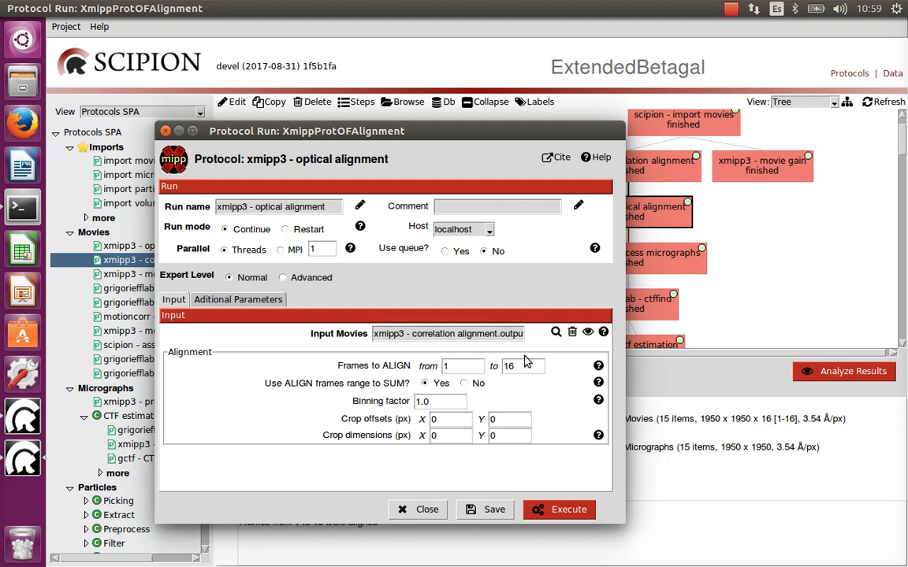
{"action": "left_click", "coordinate": [222, 305]}
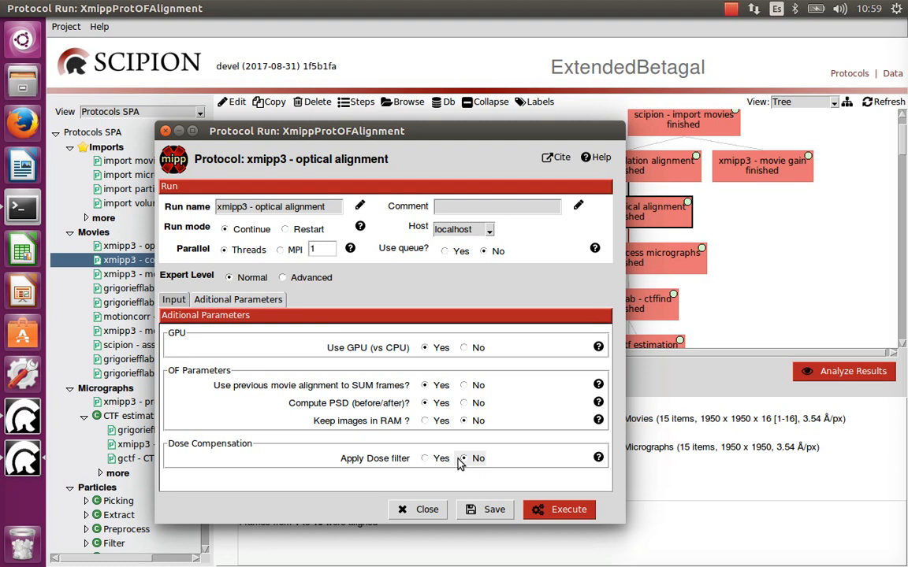
{"action": "left_click", "coordinate": [428, 508]}
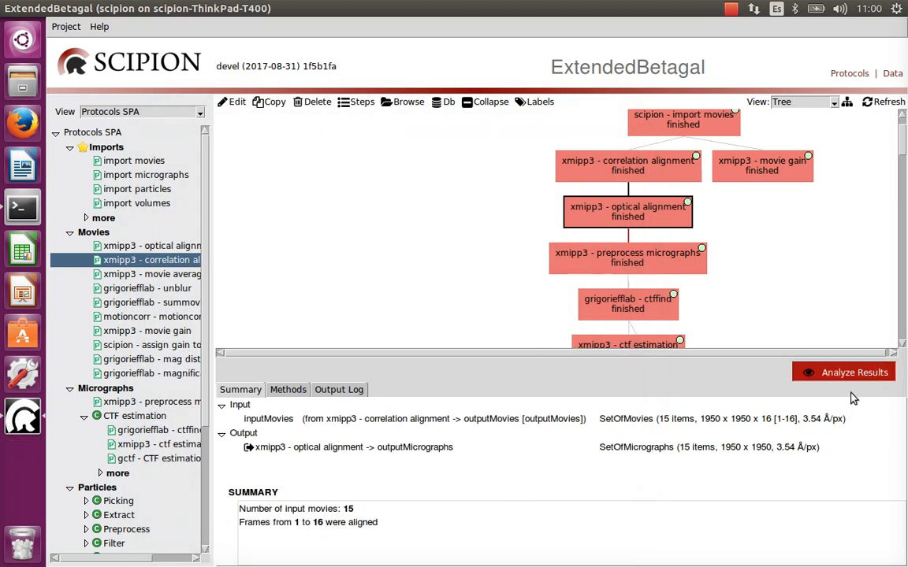
- Open the optical alignment output micrographs, enlarge the first micrograph's PSD image and Cartesian drift plot, and close each after viewing
{"action": "double_click", "coordinate": [513, 446]}
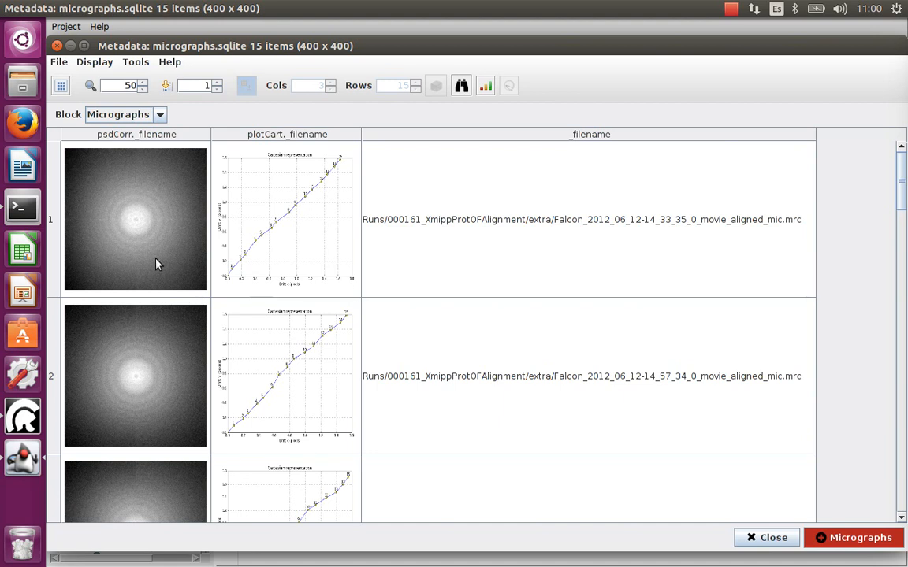
{"action": "left_click", "coordinate": [155, 265]}
{"action": "double_click", "coordinate": [155, 264]}
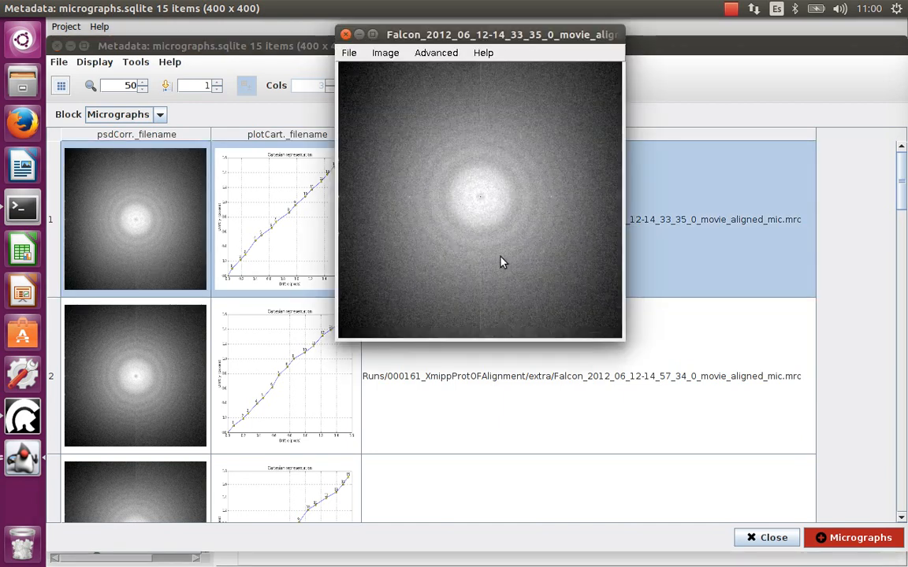
{"action": "left_click", "coordinate": [345, 36]}
{"action": "double_click", "coordinate": [314, 247]}
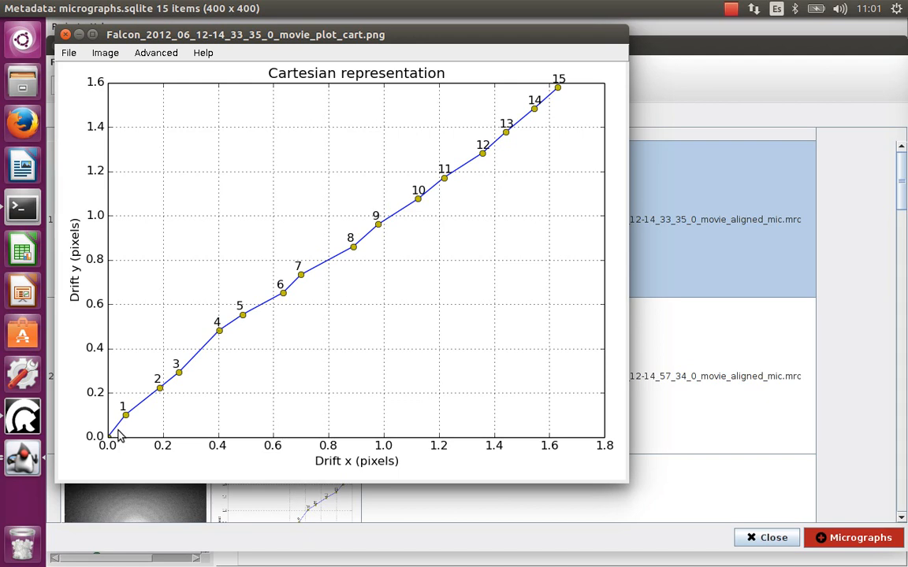
{"action": "left_click", "coordinate": [65, 35]}
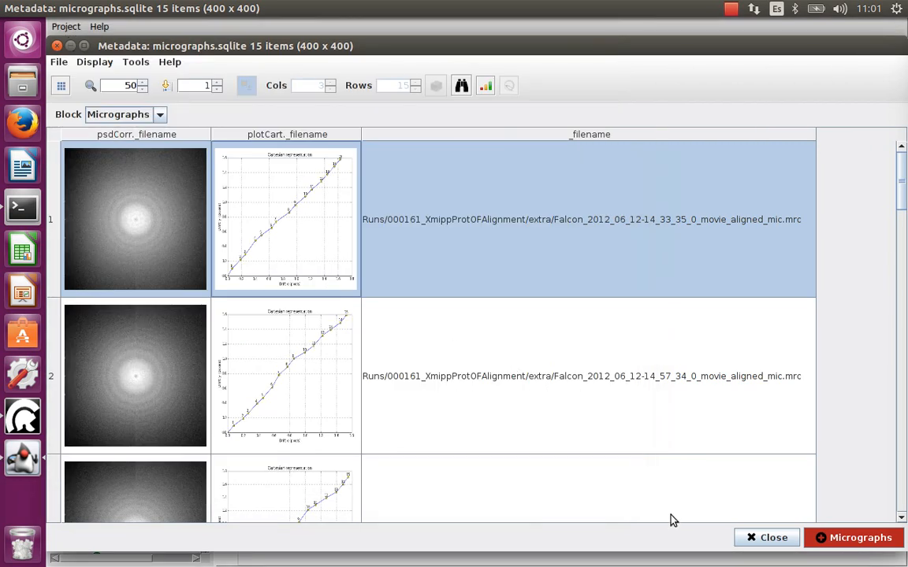
- Enlarge the Cartesian drift plot of micrograph 14 in the optical alignment output and close it after viewing
{"action": "scroll", "coordinate": [512, 339], "scroll_direction": "down", "scroll_amount": 4}
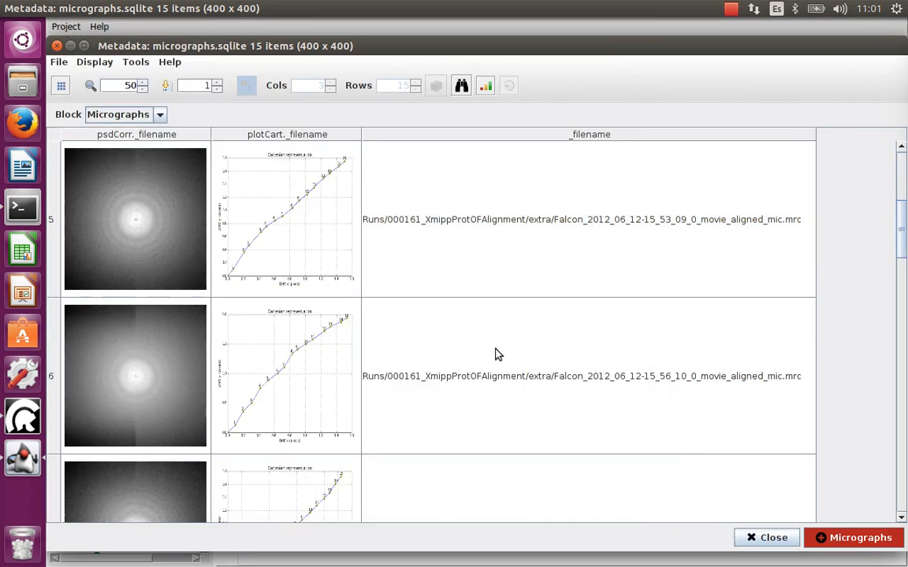
{"action": "scroll", "coordinate": [461, 359], "scroll_direction": "down", "scroll_amount": 3}
{"action": "double_click", "coordinate": [305, 320]}
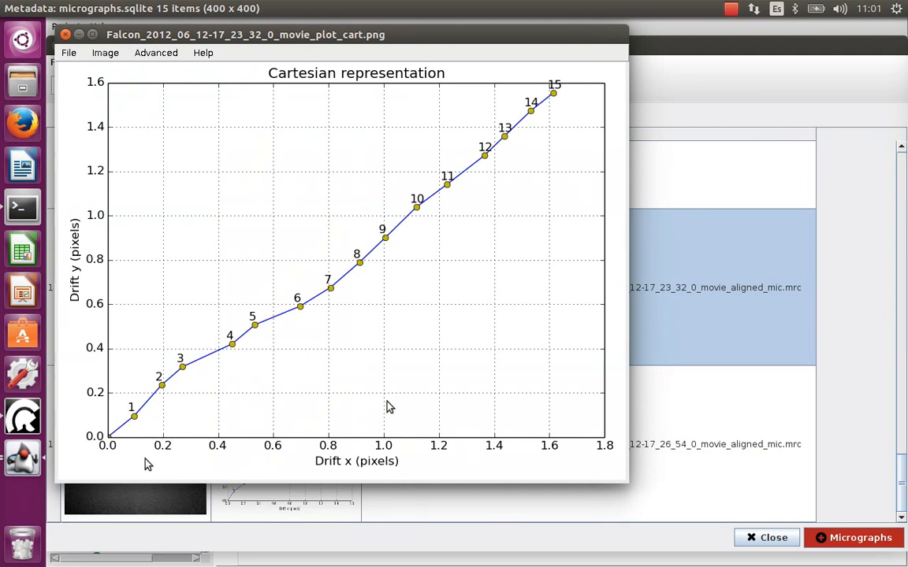
{"action": "left_click", "coordinate": [65, 35]}
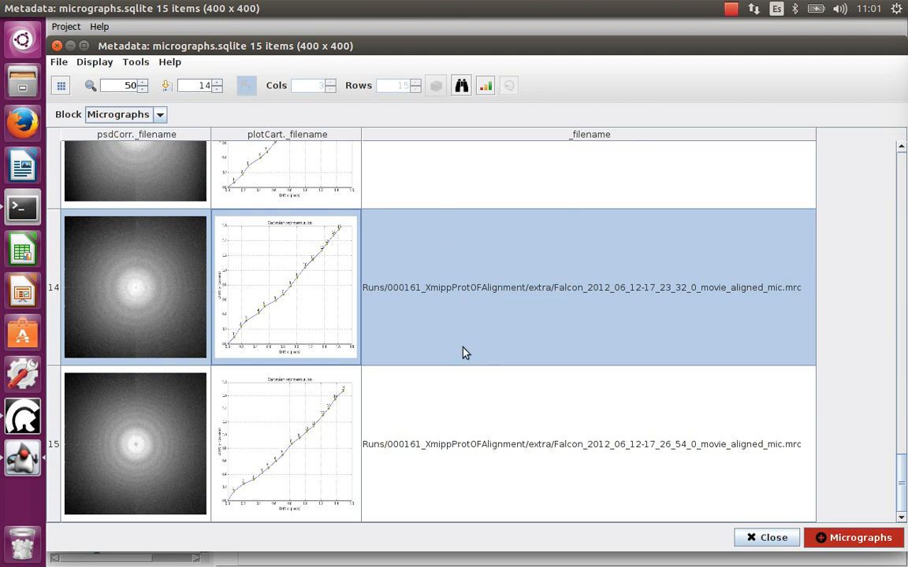
- Select micrograph 2 and all those after it, and invert the selection so only the first micrograph is selected
{"action": "scroll", "coordinate": [463, 353], "scroll_direction": "up", "scroll_amount": 6}
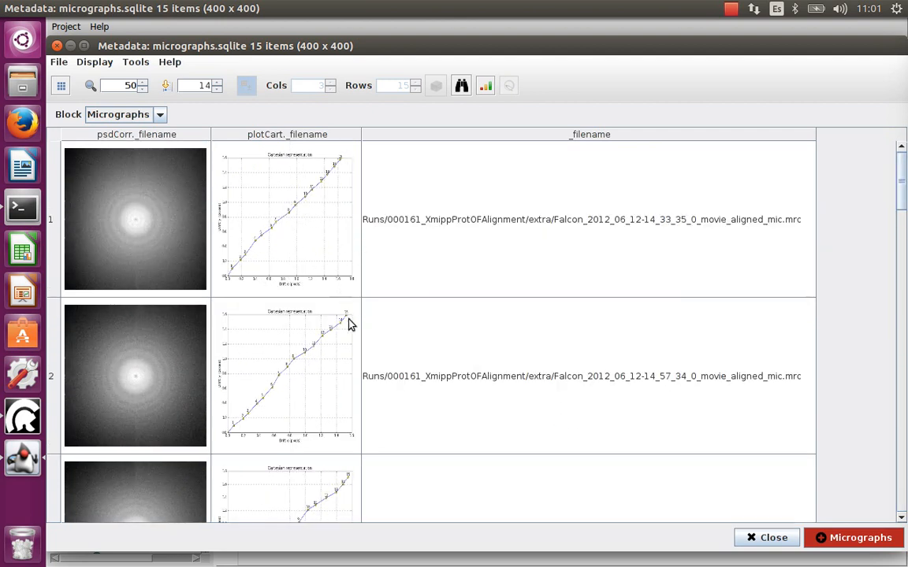
{"action": "left_click", "coordinate": [205, 348]}
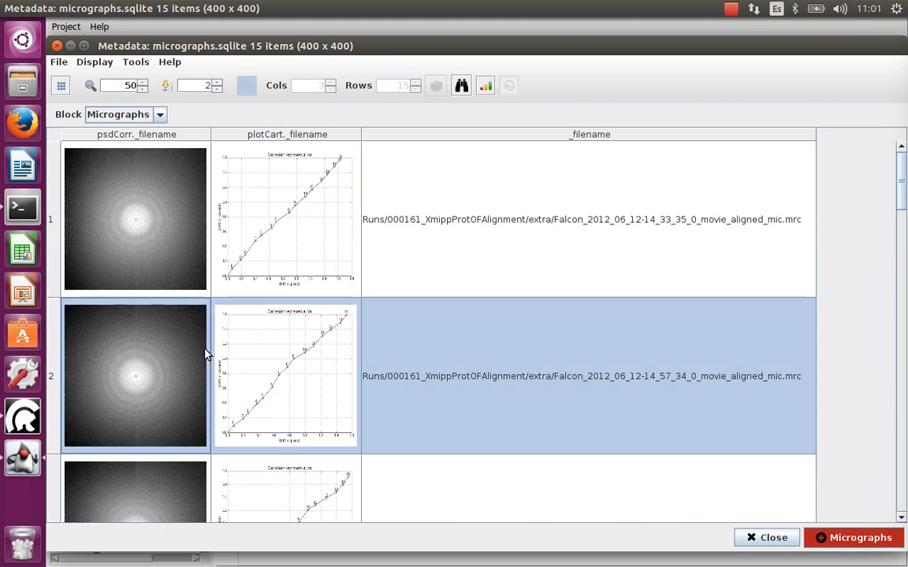
{"action": "right_click", "coordinate": [138, 361]}
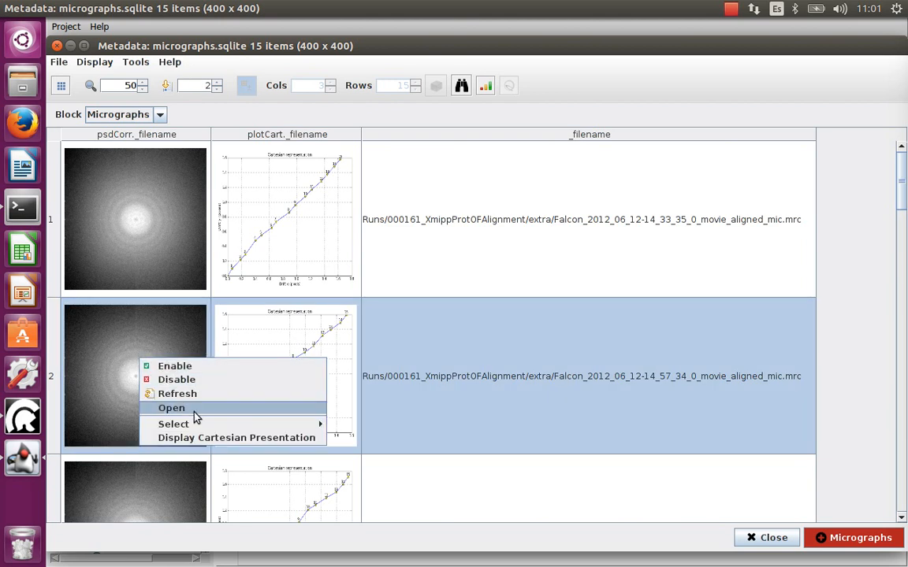
{"action": "mouse_move", "coordinate": [207, 426]}
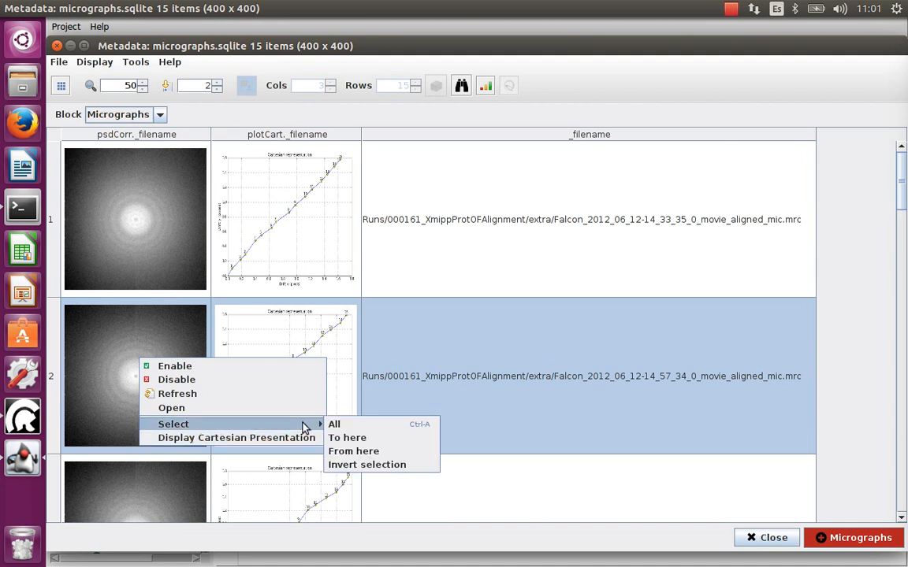
{"action": "left_click", "coordinate": [353, 452]}
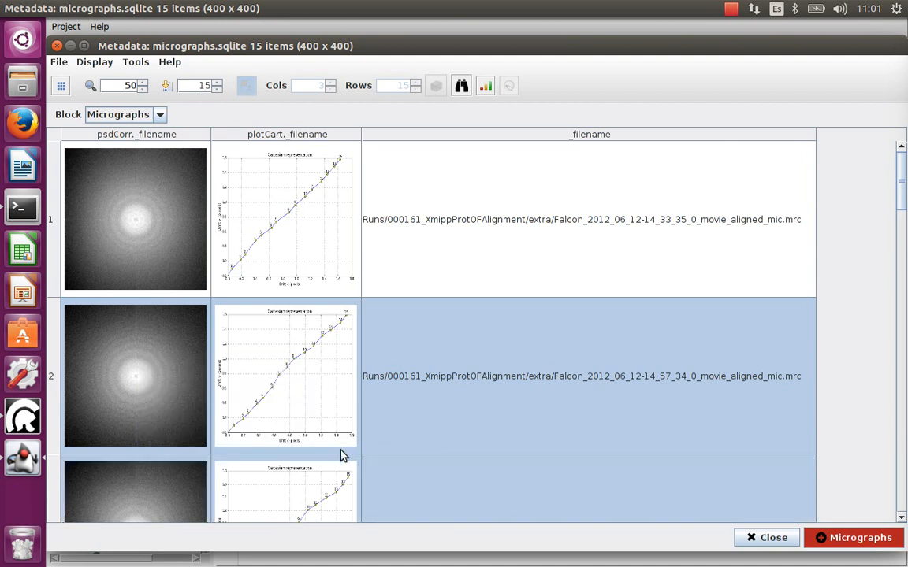
{"action": "right_click", "coordinate": [239, 359]}
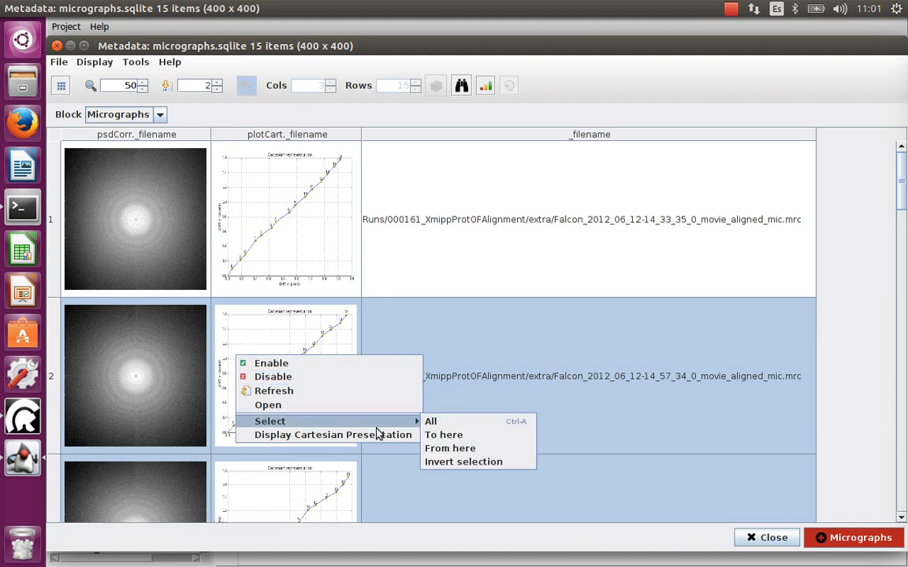
{"action": "mouse_move", "coordinate": [414, 422]}
{"action": "left_click", "coordinate": [460, 462]}
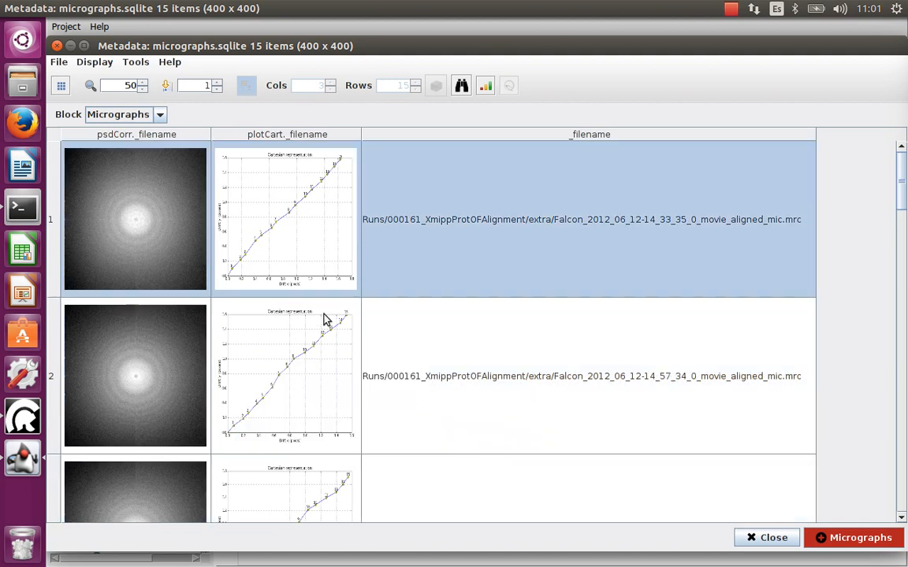
- Disable the first micrograph, start creating a Micrographs subset without it, cancel the subset, and close the metadata table
{"action": "right_click", "coordinate": [349, 253]}
{"action": "left_click", "coordinate": [399, 270]}
{"action": "left_click", "coordinate": [861, 542]}
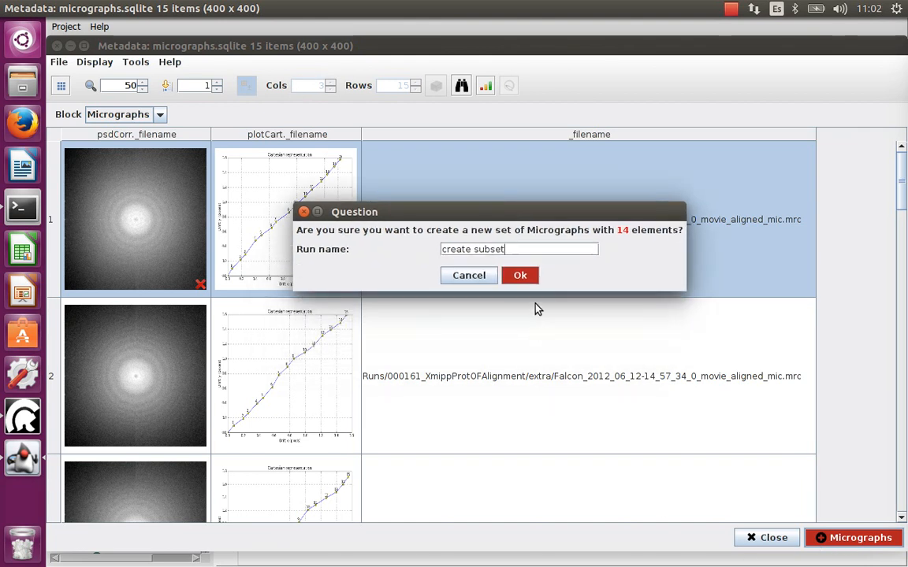
{"action": "left_click", "coordinate": [466, 280]}
{"action": "left_click", "coordinate": [754, 541]}
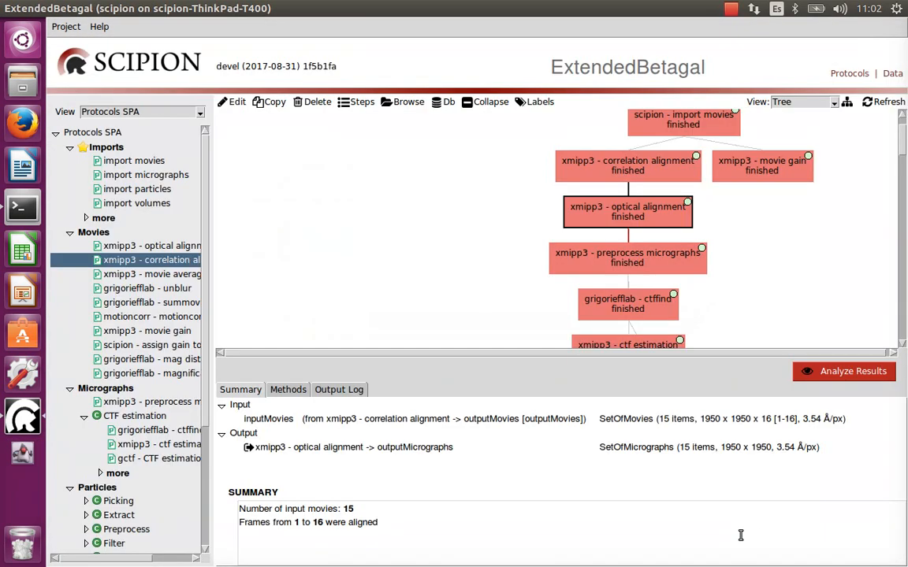
- Reopen the optical alignment results and open the first aligned micrograph's full image from its filename entry
{"action": "scroll", "coordinate": [751, 174], "scroll_direction": "up", "scroll_amount": 2}
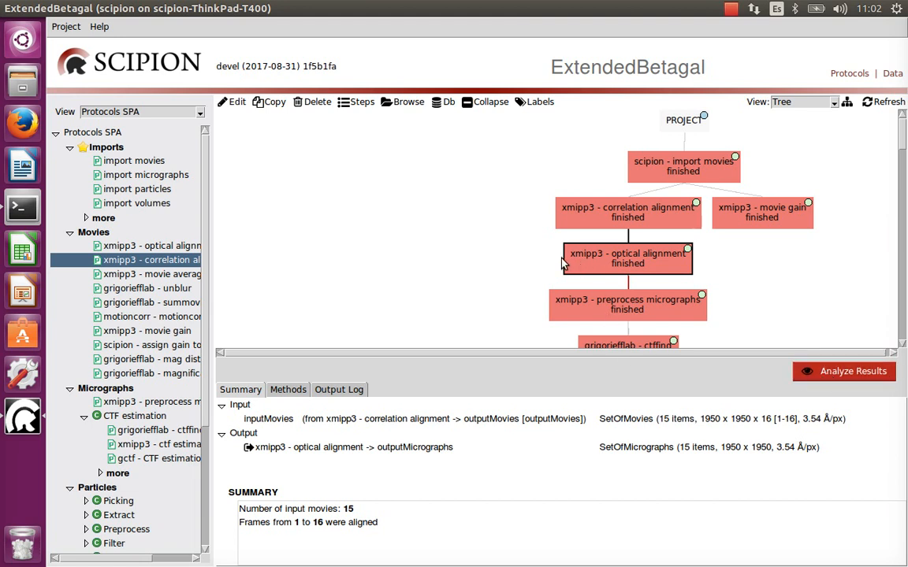
{"action": "left_click", "coordinate": [830, 376]}
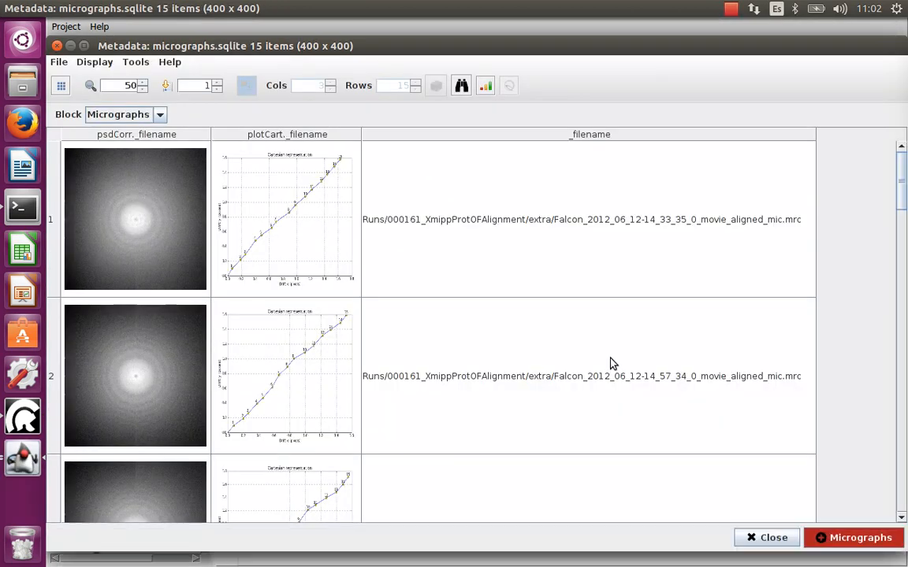
{"action": "right_click", "coordinate": [430, 228]}
{"action": "left_click", "coordinate": [433, 230]}
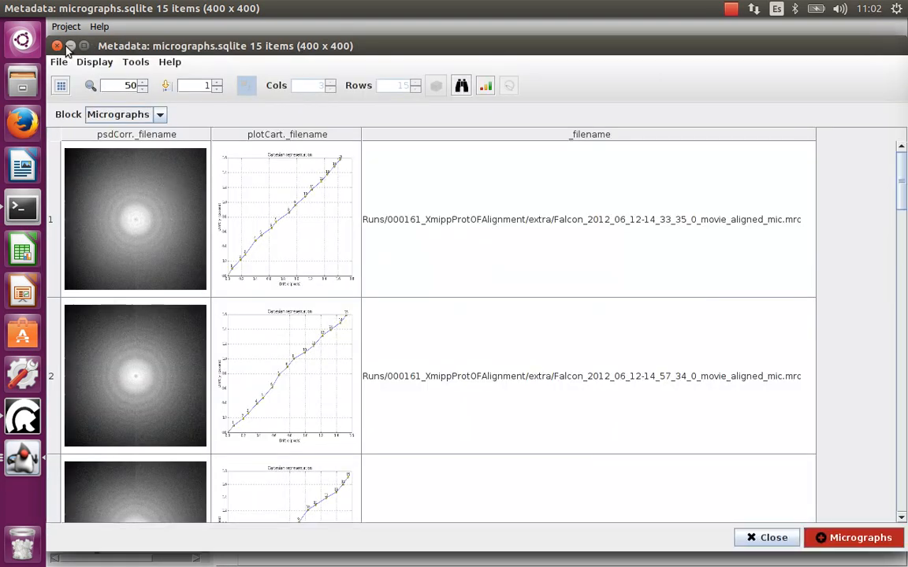
{"action": "left_click", "coordinate": [423, 260]}
{"action": "left_click", "coordinate": [451, 225]}
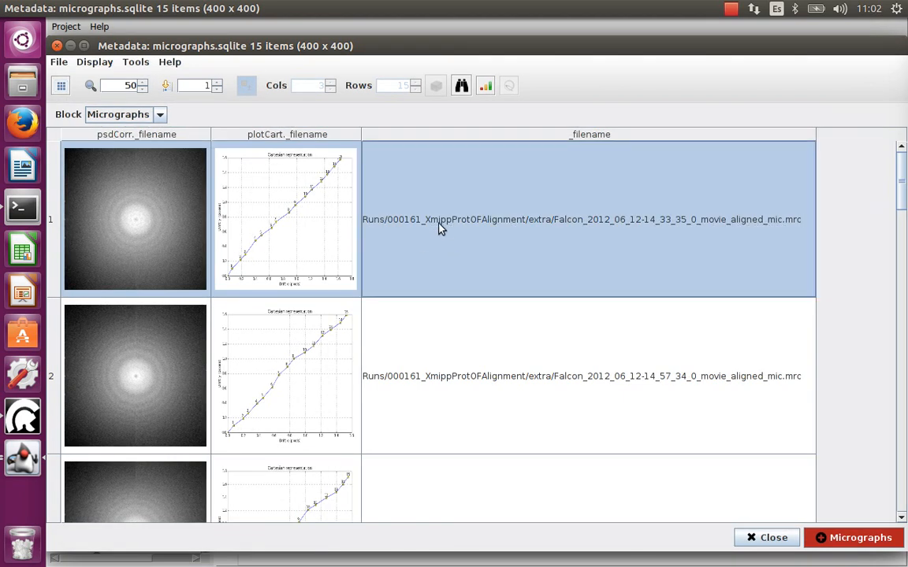
{"action": "right_click", "coordinate": [443, 223]}
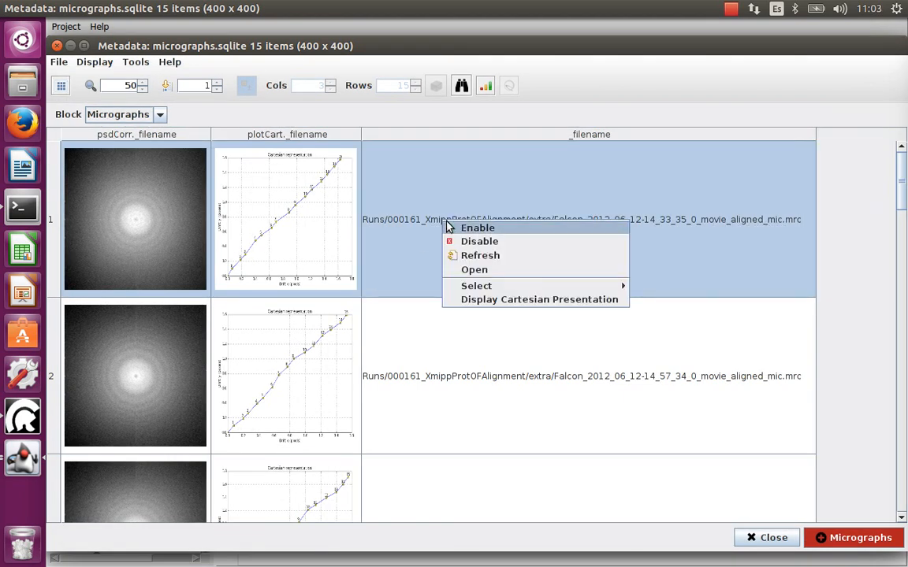
{"action": "left_click", "coordinate": [496, 270]}
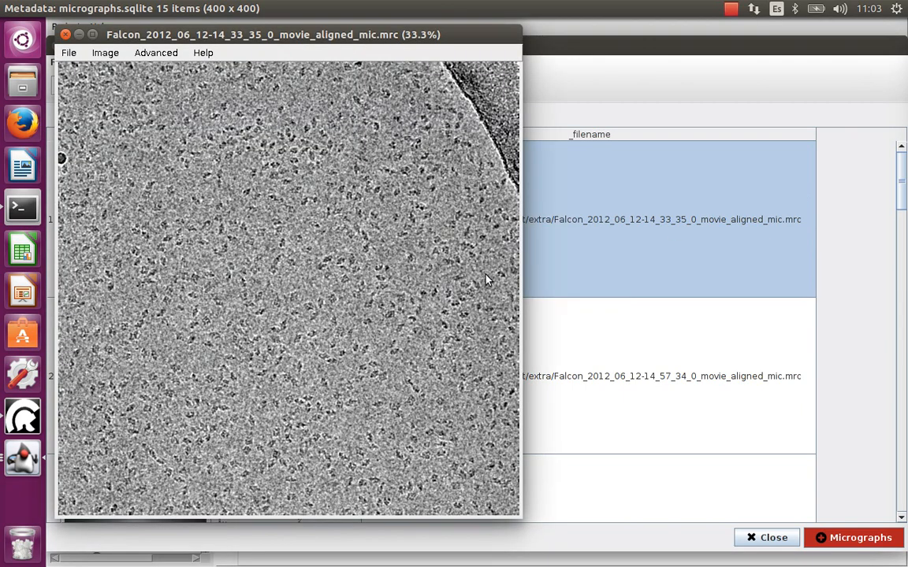
- Examine the particles in the first aligned micrograph at several magnifications, and close the image and the metadata table
{"action": "scroll", "coordinate": [366, 281], "scroll_direction": "up", "scroll_amount": 3}
{"action": "scroll", "coordinate": [367, 281], "scroll_direction": "down", "scroll_amount": 1}
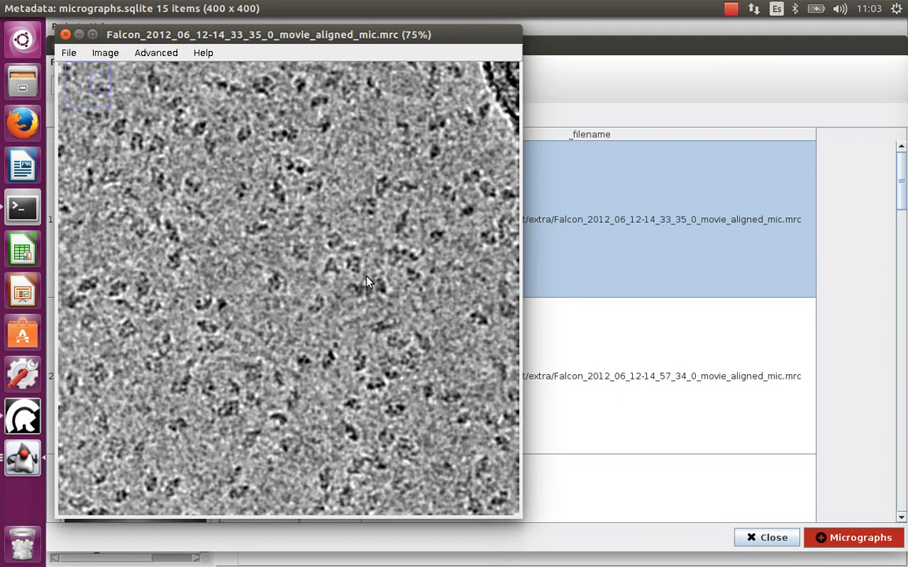
{"action": "scroll", "coordinate": [351, 270], "scroll_direction": "down", "scroll_amount": 1}
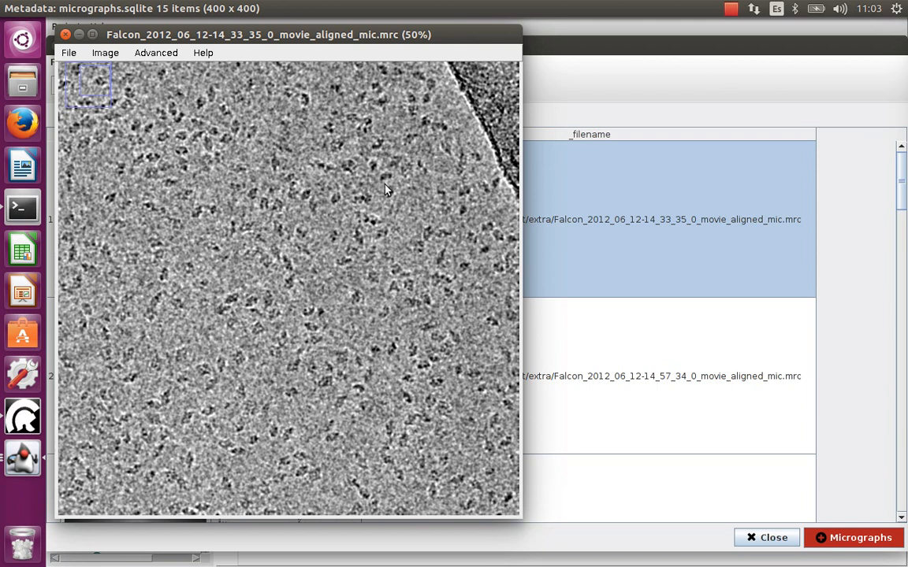
{"action": "left_click_drag", "start_coordinate": [385, 188], "coordinate": [282, 364]}
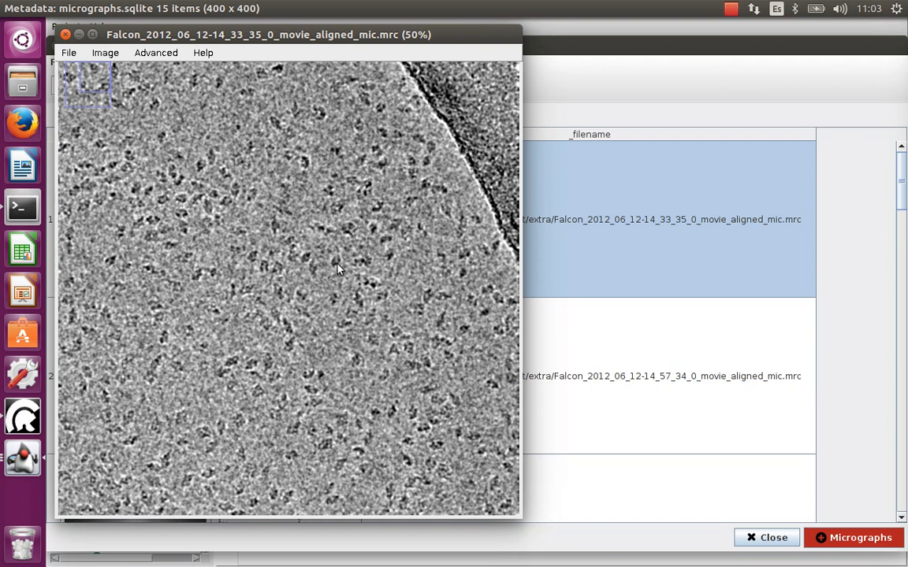
{"action": "scroll", "coordinate": [342, 268], "scroll_direction": "up", "scroll_amount": 1}
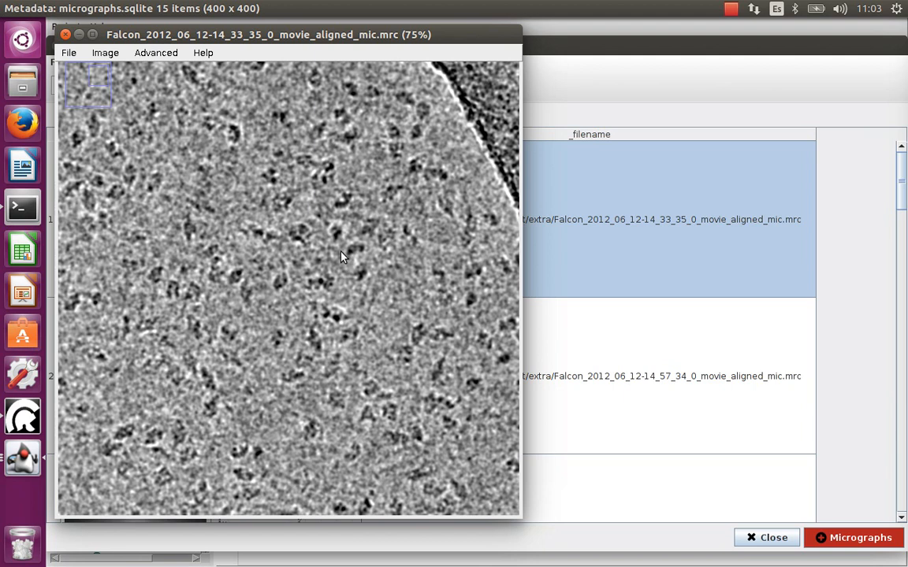
{"action": "scroll", "coordinate": [342, 246], "scroll_direction": "up", "scroll_amount": 1}
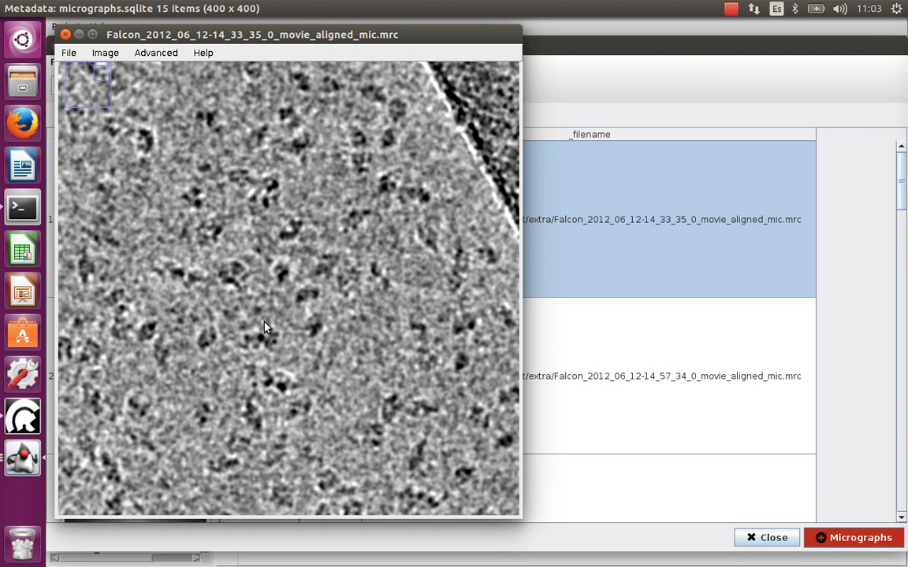
{"action": "left_click", "coordinate": [64, 35]}
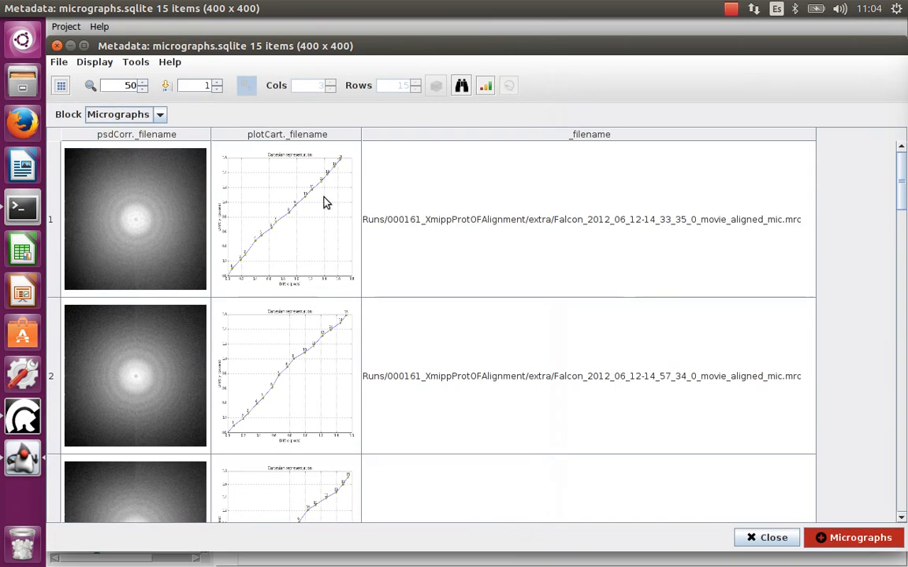
{"action": "left_click", "coordinate": [57, 45]}
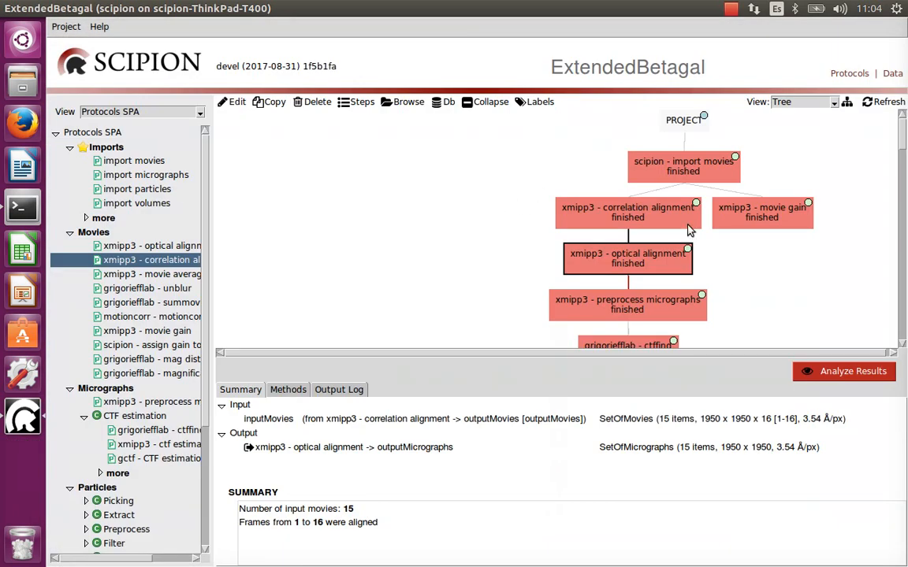
- Open the xmipp3 - preprocess micrographs run's form, review its Preprocess settings such as Invert contrast, and close it
{"action": "scroll", "coordinate": [594, 241], "scroll_direction": "down", "scroll_amount": 2}
{"action": "left_click", "coordinate": [630, 238]}
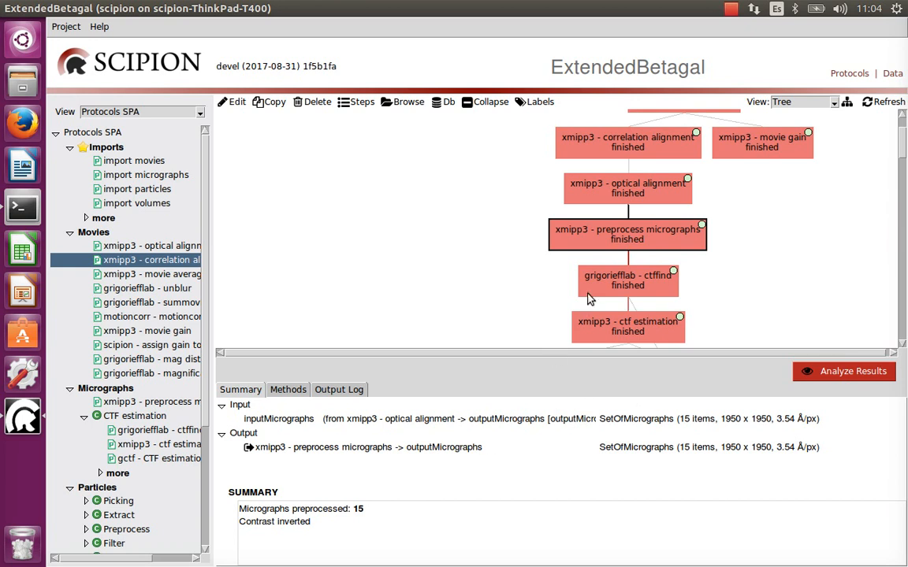
{"action": "double_click", "coordinate": [606, 237]}
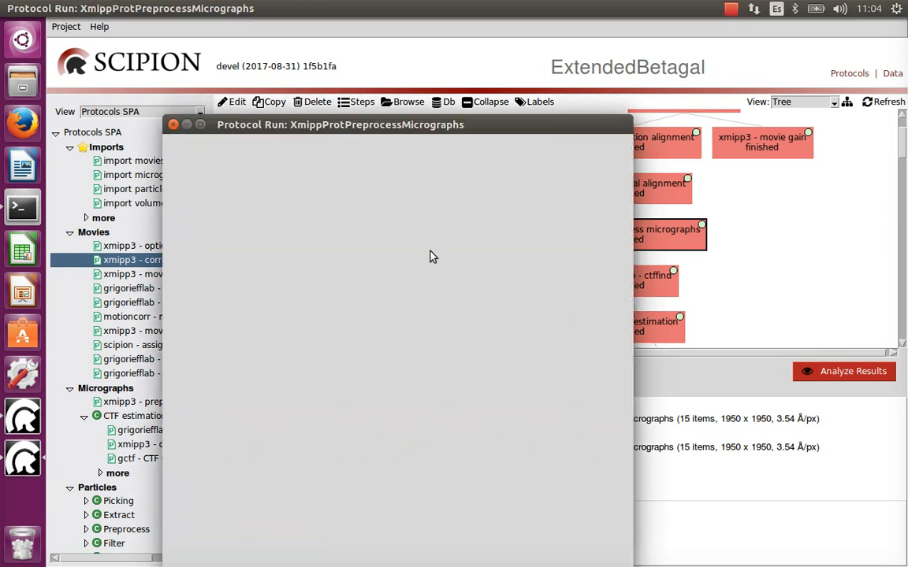
{"action": "left_click_drag", "start_coordinate": [398, 100], "coordinate": [396, 90]}
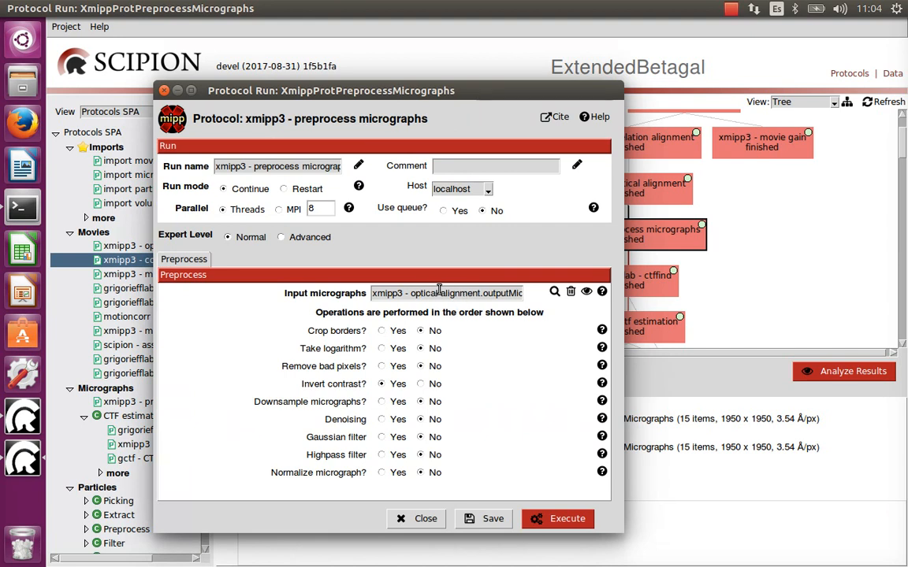
{"action": "left_click", "coordinate": [427, 517]}
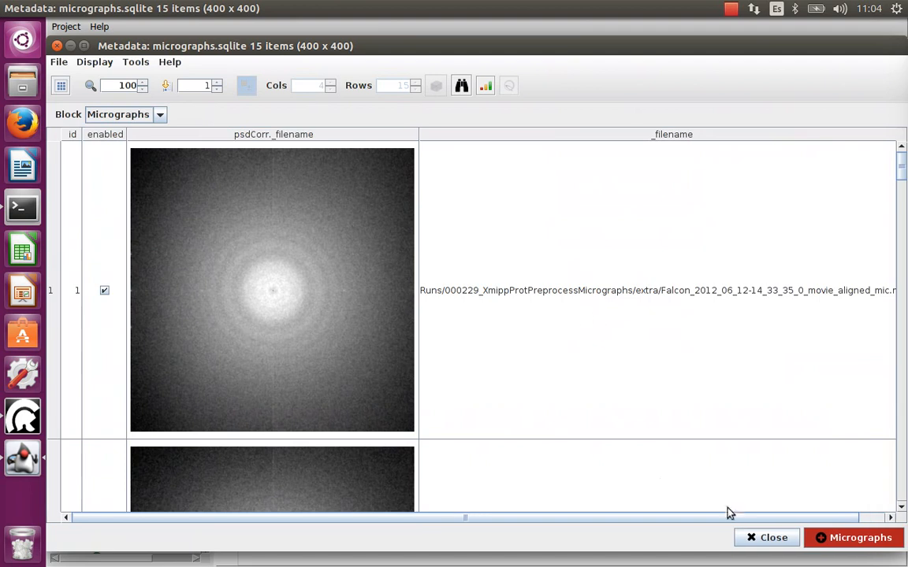
- Open the first micrograph's full image in the preprocess micrographs output and examine its particles at 75% magnification
{"action": "left_click", "coordinate": [613, 314]}
{"action": "right_click", "coordinate": [614, 311]}
{"action": "mouse_move", "coordinate": [663, 381]}
{"action": "left_click", "coordinate": [654, 360]}
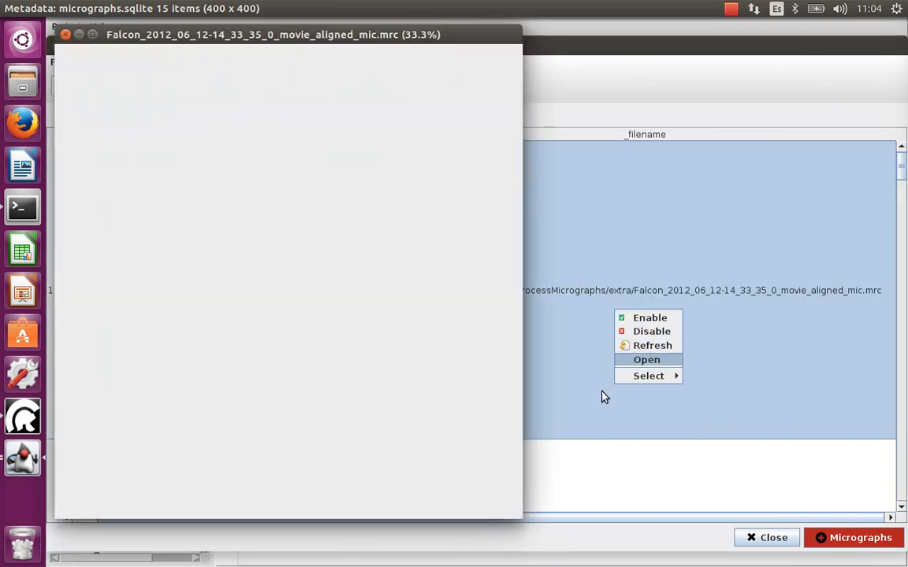
{"action": "scroll", "coordinate": [399, 316], "scroll_direction": "up", "scroll_amount": 3}
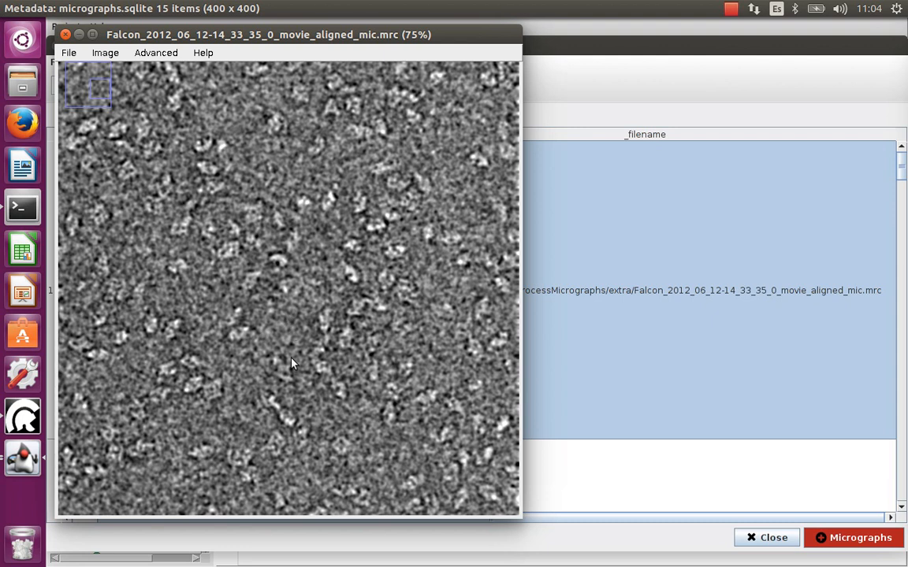
- Close the preprocessed micrograph's image and its metadata table to return to the workflow tree
{"action": "left_click", "coordinate": [66, 34]}
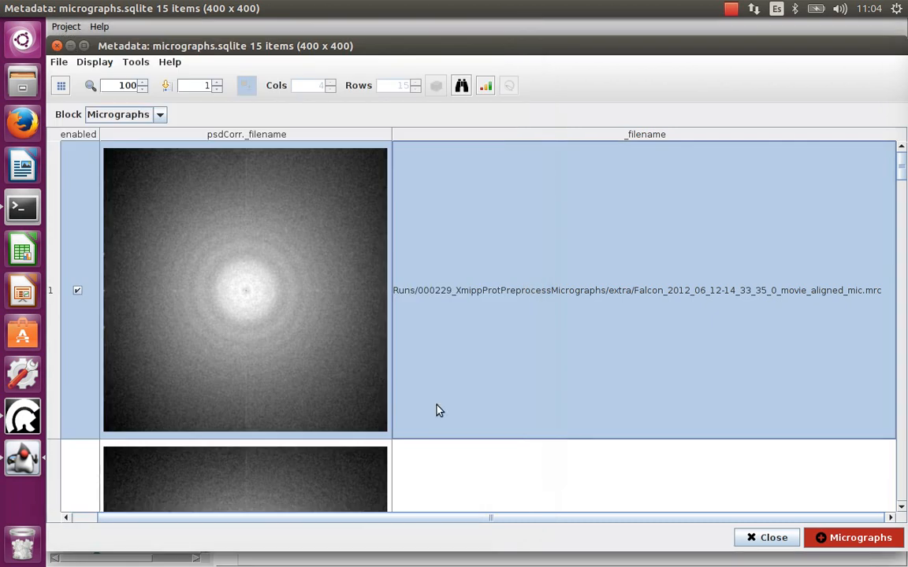
{"action": "left_click", "coordinate": [751, 537]}
{"action": "scroll", "coordinate": [709, 189], "scroll_direction": "down", "scroll_amount": 3}
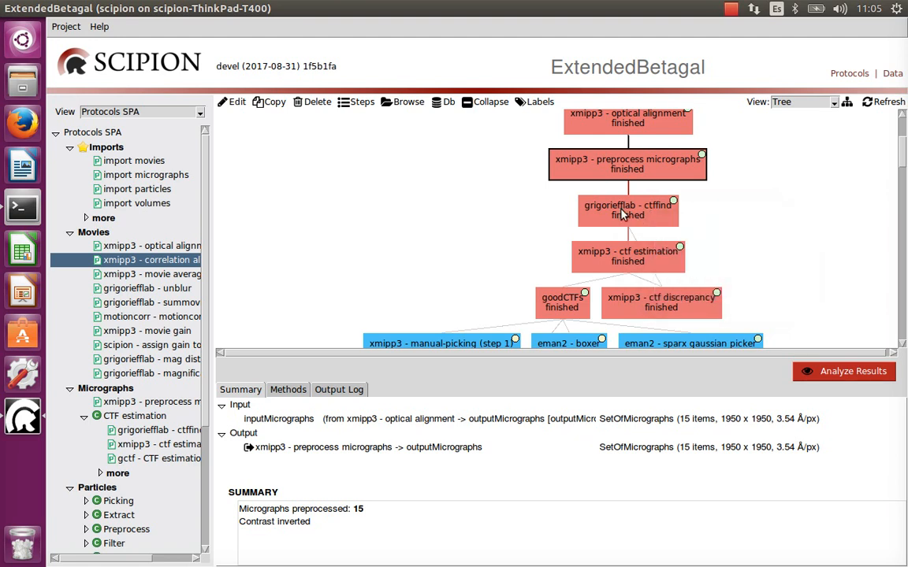
- Collapse the Movies protocol group, locate grigoriefflab - ctffind under CTF estimation, and open the ctffind run's form
{"action": "left_click", "coordinate": [70, 231]}
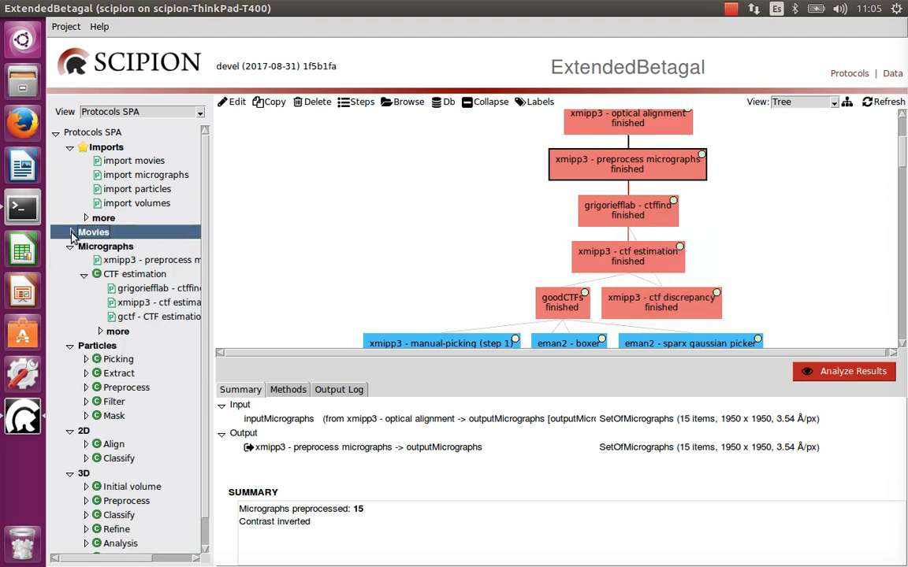
{"action": "left_click", "coordinate": [134, 288]}
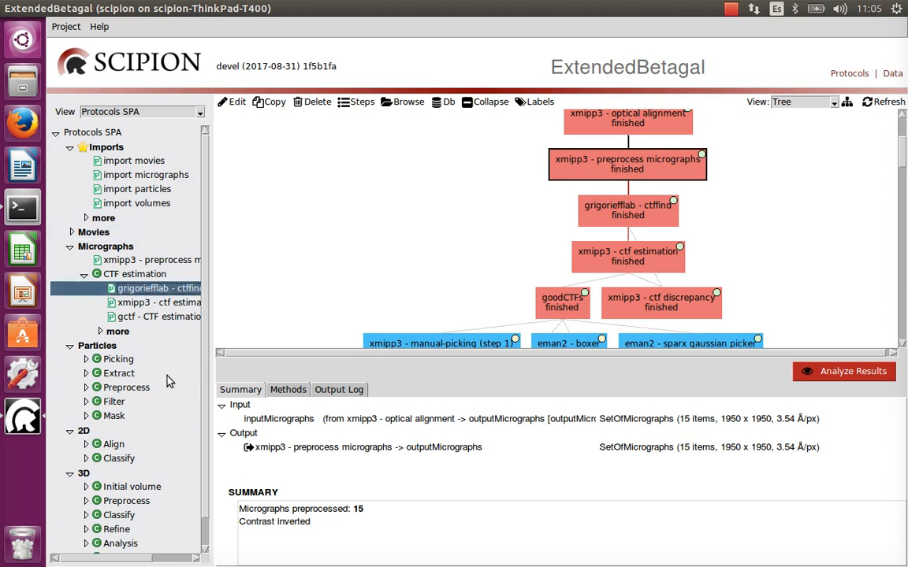
{"action": "left_click", "coordinate": [613, 220]}
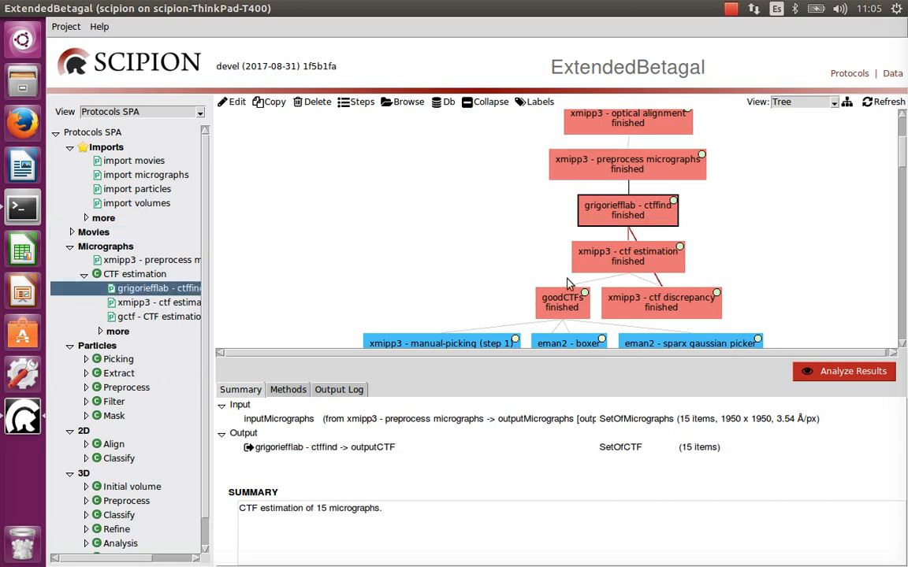
{"action": "double_click", "coordinate": [591, 213]}
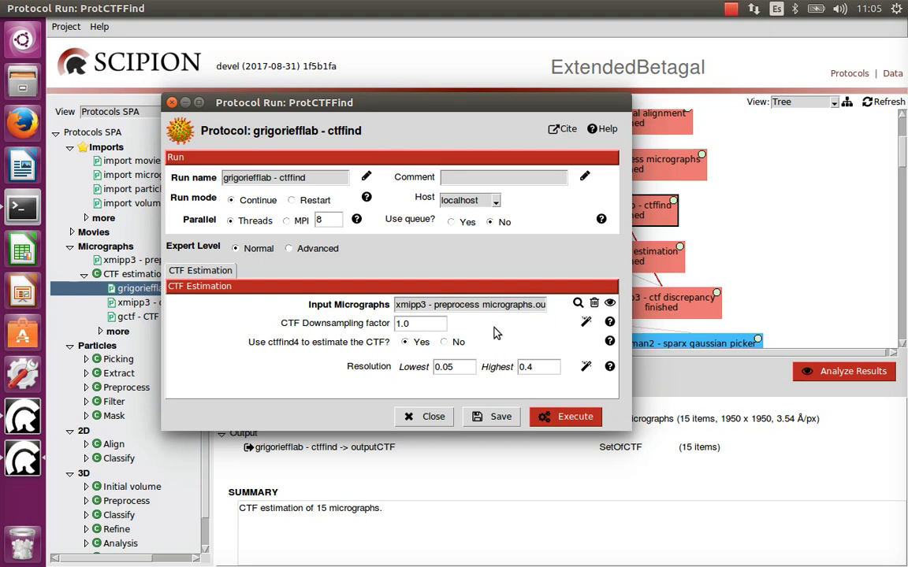
- Open the wizard for the CTF Downsampling factor and preview the PSD of the fifth micrograph
{"action": "left_click_drag", "start_coordinate": [438, 323], "coordinate": [394, 323]}
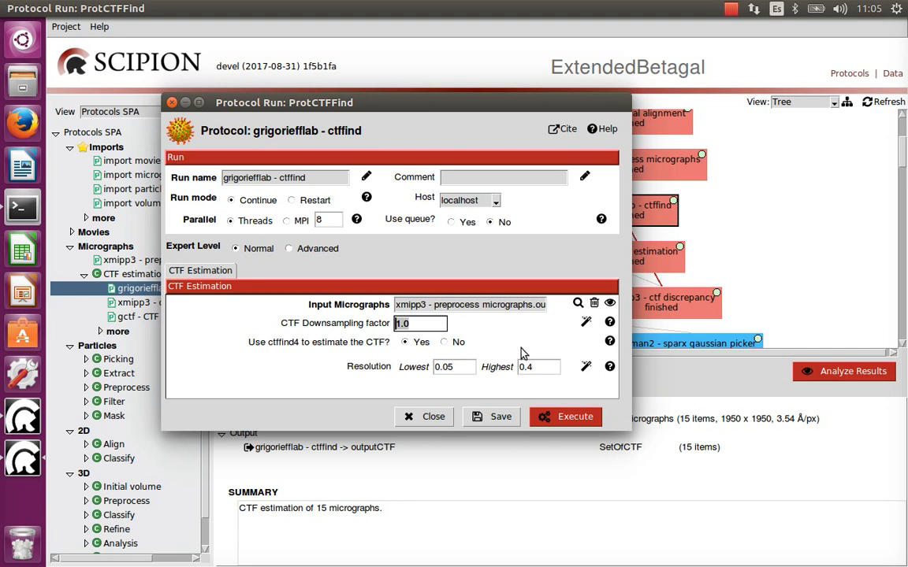
{"action": "left_click", "coordinate": [586, 324]}
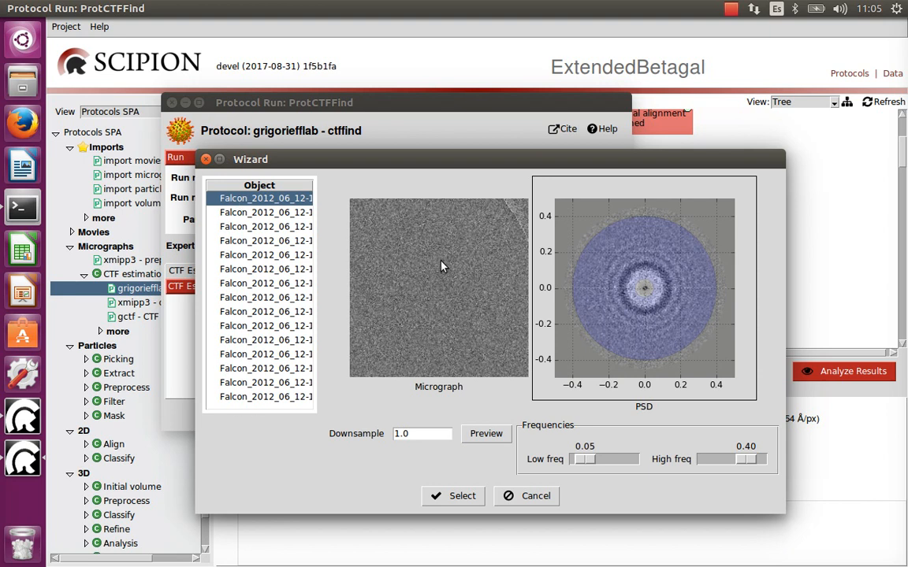
{"action": "left_click", "coordinate": [292, 255]}
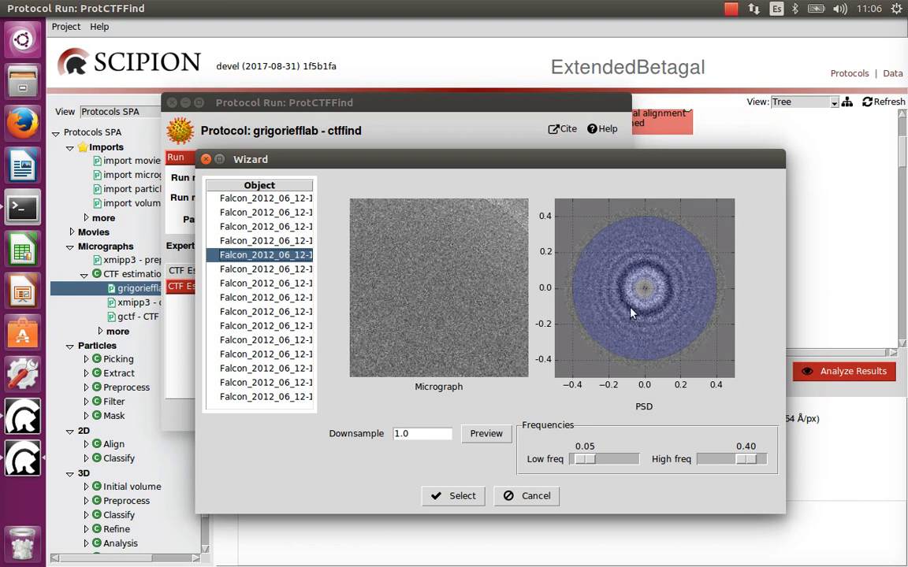
- Preview the PSD with a downsampling factor of 1.5, and restore the factor to 1.0
{"action": "left_click", "coordinate": [425, 435]}
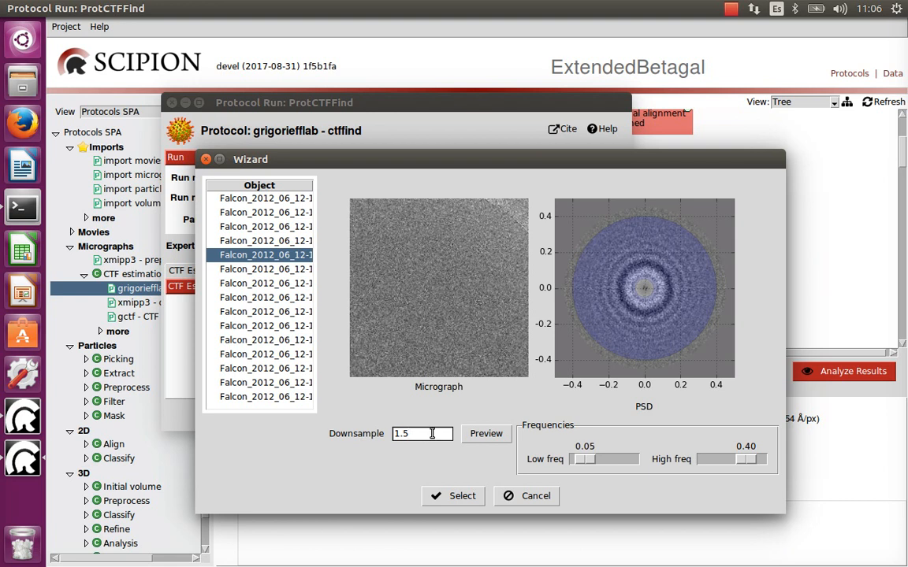
{"action": "left_click", "coordinate": [490, 435]}
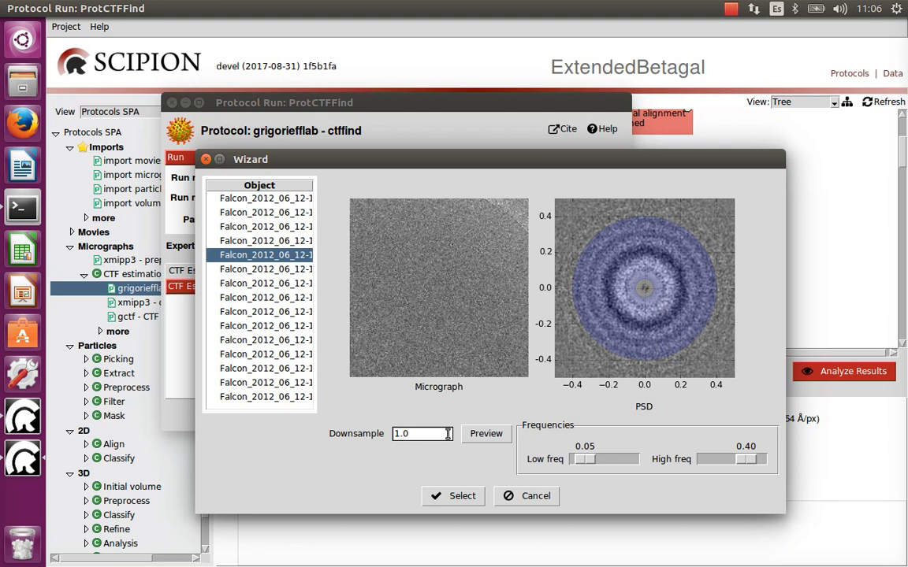
{"action": "left_click", "coordinate": [482, 438]}
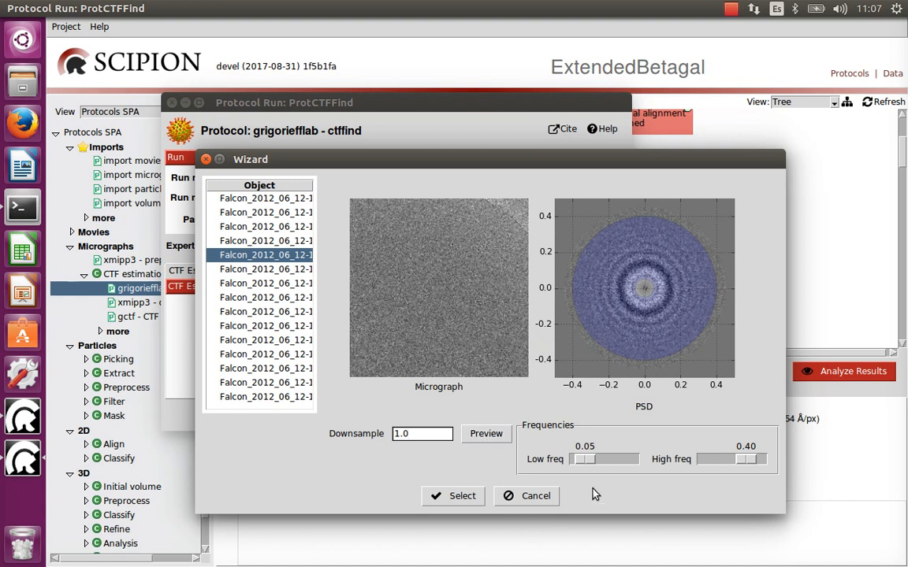
- Try frequency limits of 0.08 and 0.42, check them on two other micrographs' PSDs, and cancel the wizard
{"action": "left_click_drag", "start_coordinate": [585, 459], "coordinate": [590, 461]}
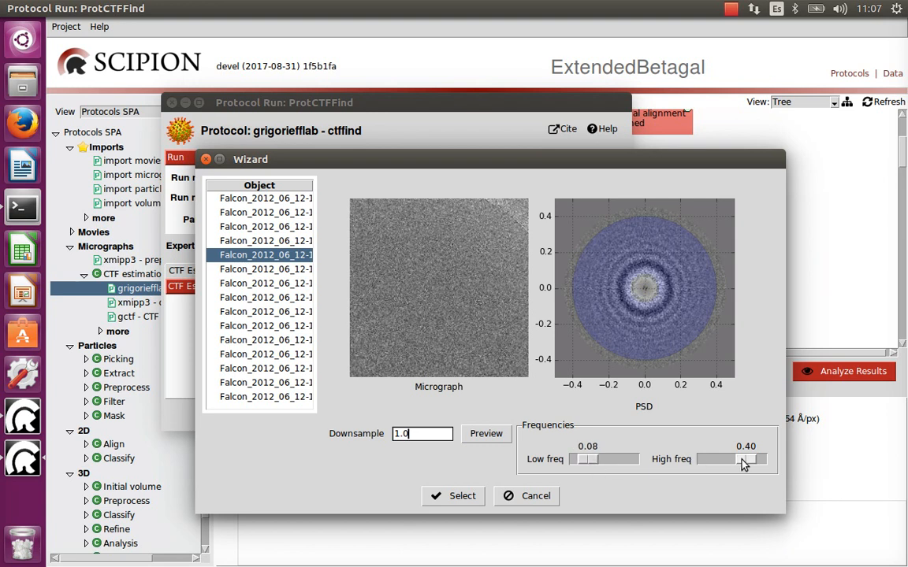
{"action": "mouse_move", "coordinate": [743, 463]}
{"action": "left_mouse_down"}
{"action": "mouse_move", "coordinate": [751, 462]}
{"action": "mouse_move", "coordinate": [732, 464]}
{"action": "mouse_move", "coordinate": [749, 462]}
{"action": "left_mouse_up"}
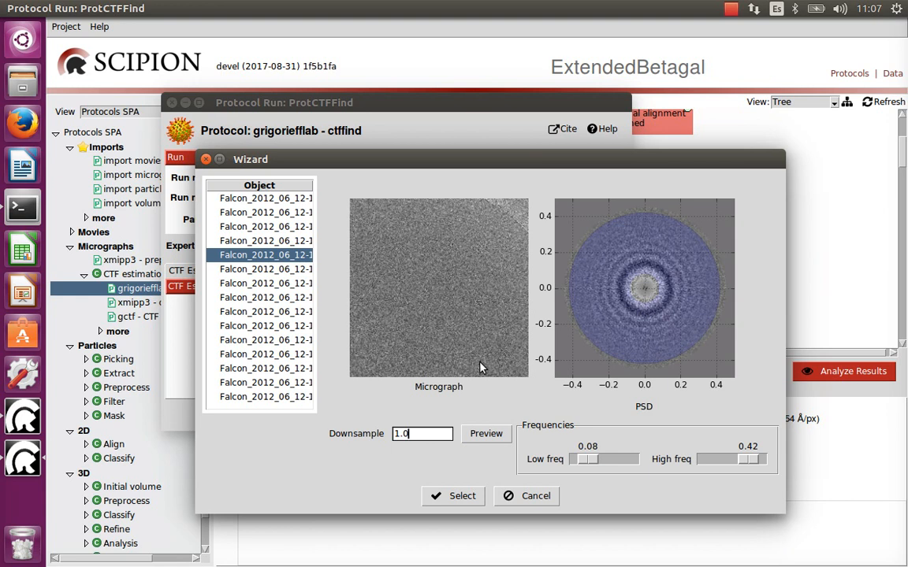
{"action": "left_click", "coordinate": [272, 341]}
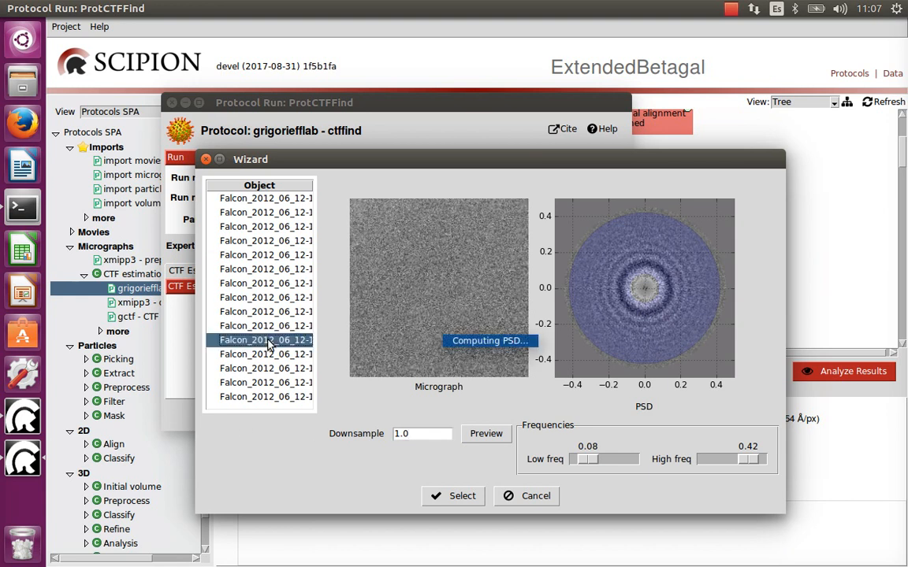
{"action": "left_click", "coordinate": [293, 398]}
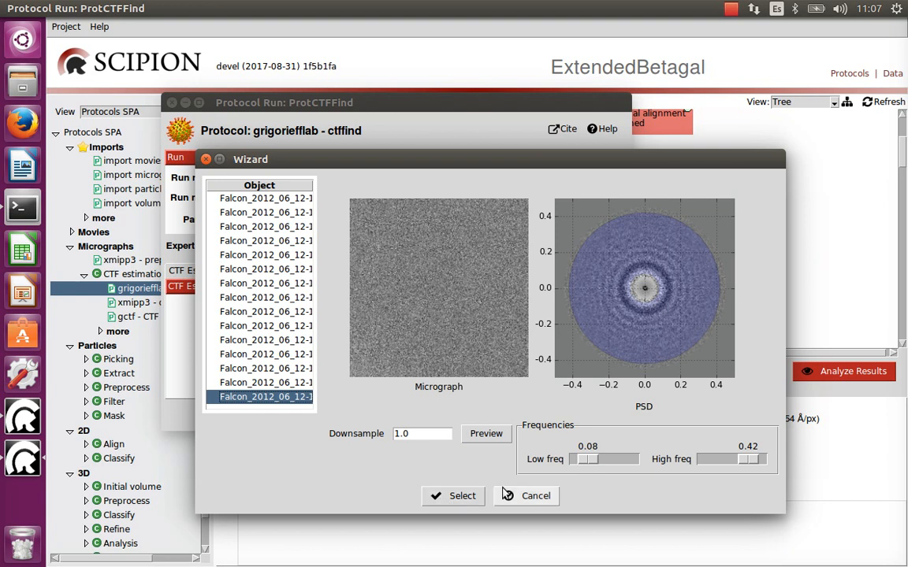
{"action": "left_click", "coordinate": [536, 497]}
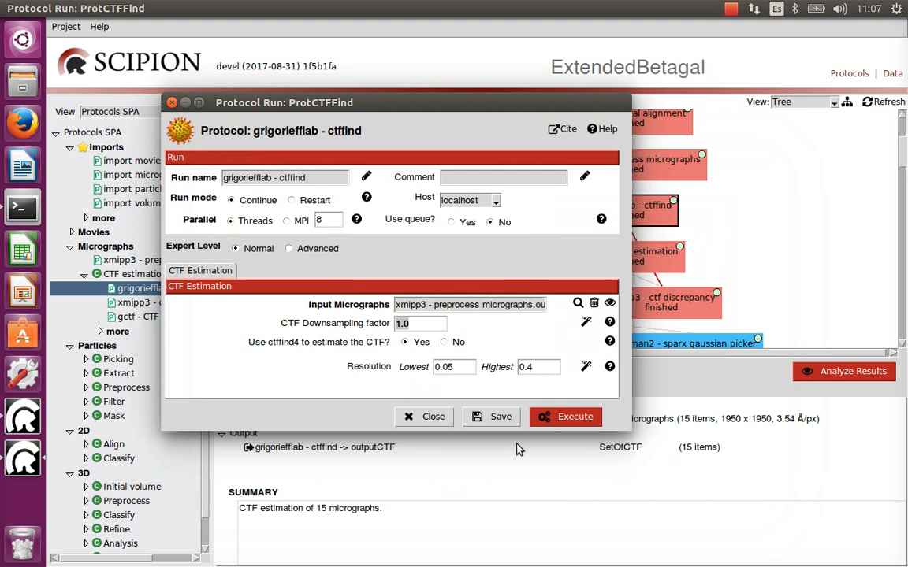
- Review the Lowest and Highest resolution limits in the ctffind form and close it
{"action": "left_click", "coordinate": [453, 368]}
{"action": "left_click_drag", "start_coordinate": [547, 367], "coordinate": [518, 368]}
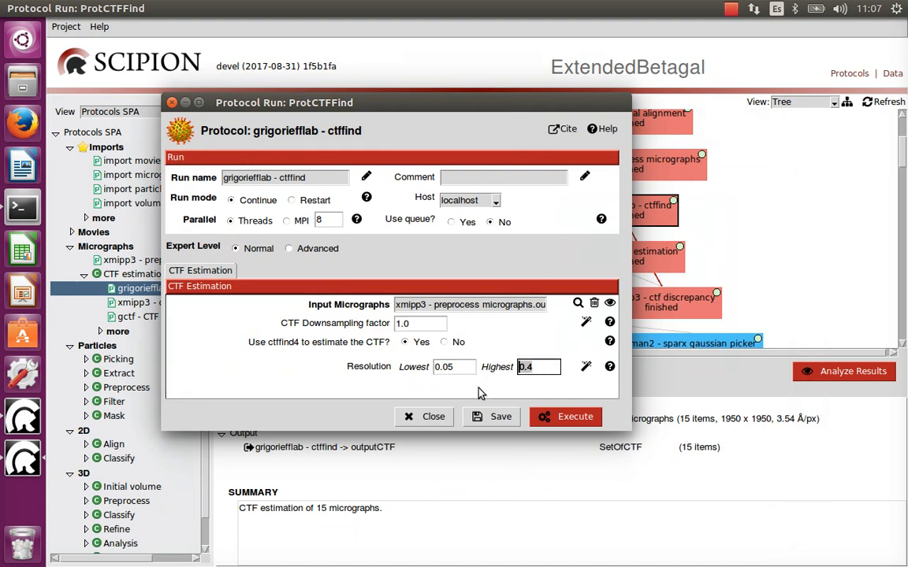
{"action": "left_click", "coordinate": [431, 425]}
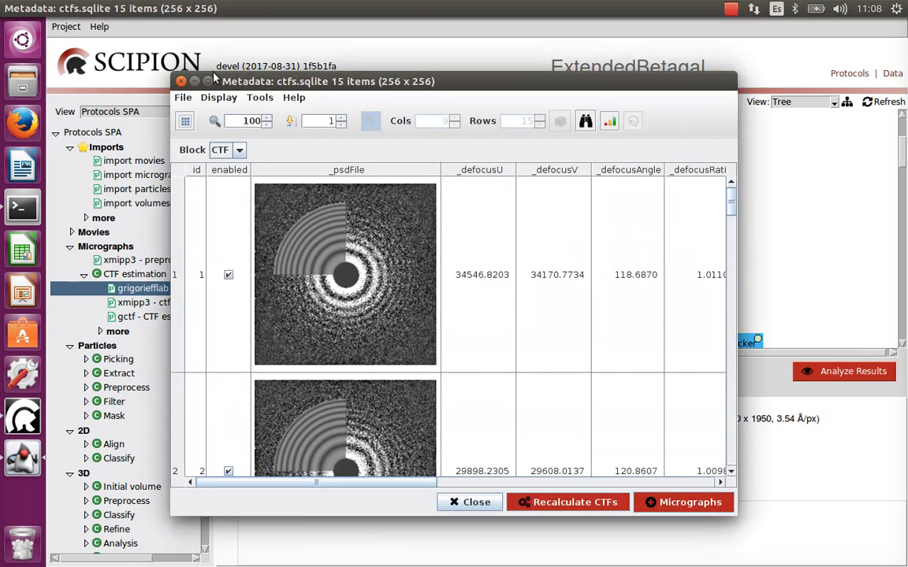
- Examine the estimated CTFs in the maximized ctffind results table and sort them by ascending _defocusU
{"action": "left_click", "coordinate": [208, 80]}
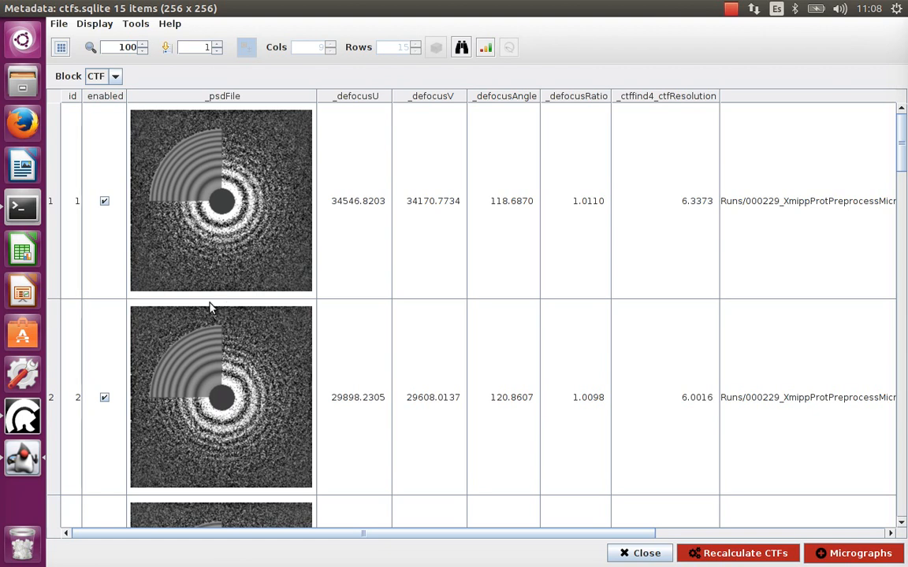
{"action": "scroll", "coordinate": [218, 315], "scroll_direction": "down", "scroll_amount": 6}
{"action": "scroll", "coordinate": [218, 316], "scroll_direction": "down", "scroll_amount": 7}
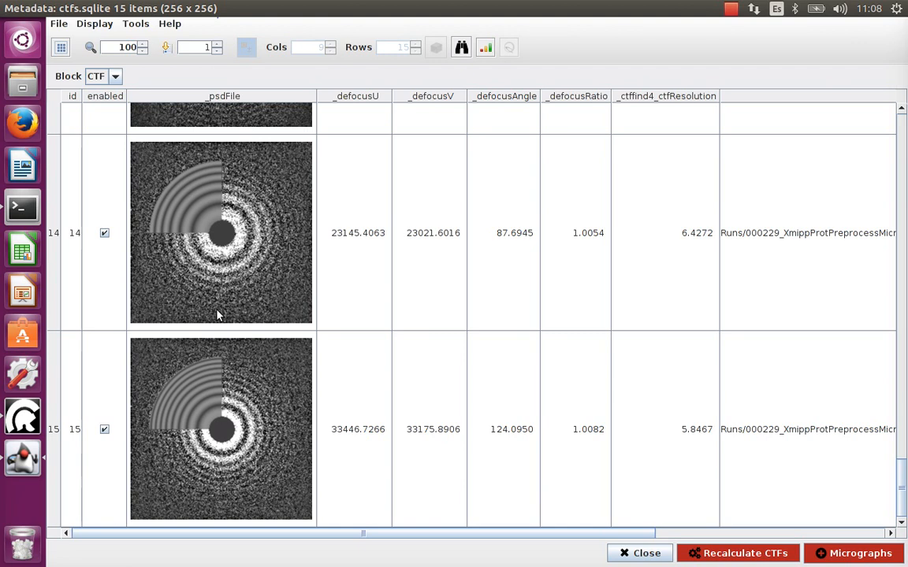
{"action": "scroll", "coordinate": [219, 315], "scroll_direction": "up", "scroll_amount": 14}
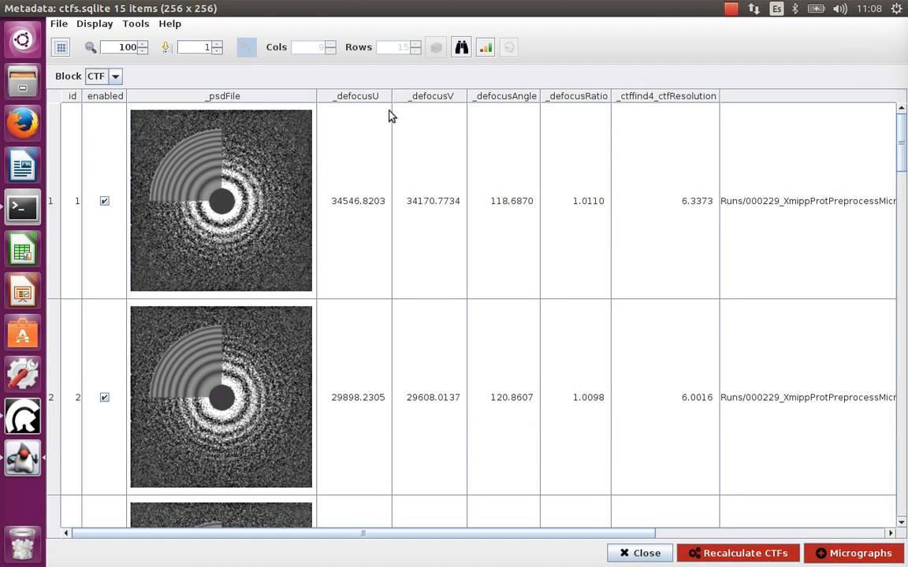
{"action": "left_click", "coordinate": [368, 96]}
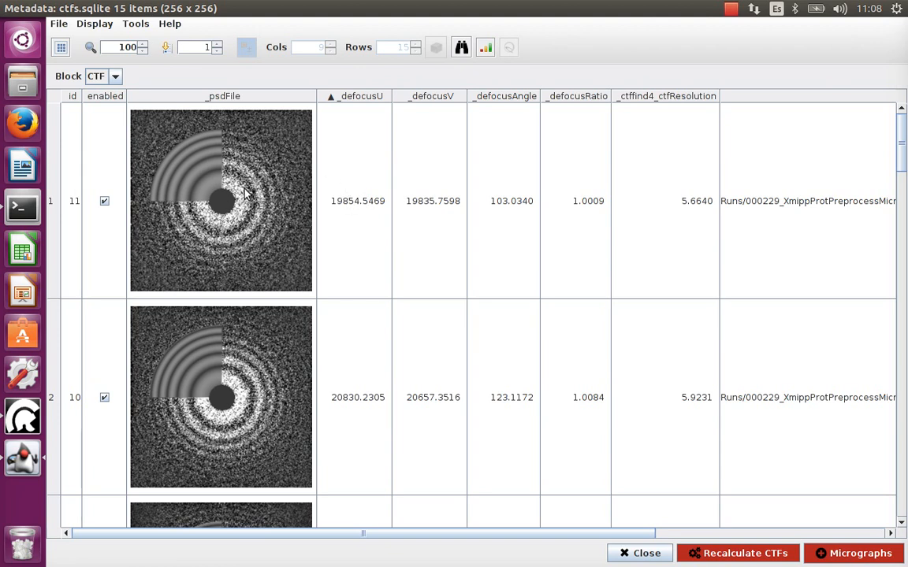
{"action": "scroll", "coordinate": [246, 193], "scroll_direction": "down", "scroll_amount": 5}
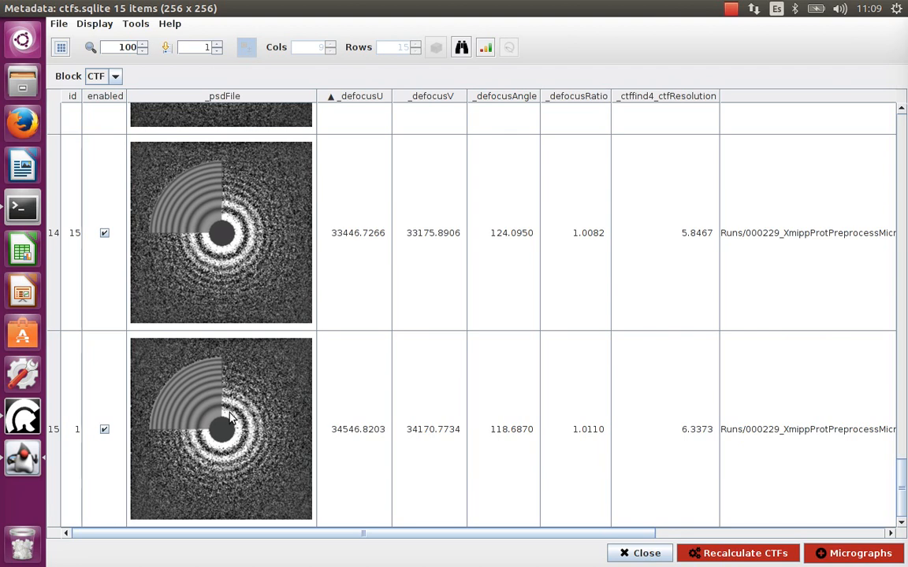
- Start recalculating the CTF of the item with id 15
{"action": "left_click", "coordinate": [221, 252]}
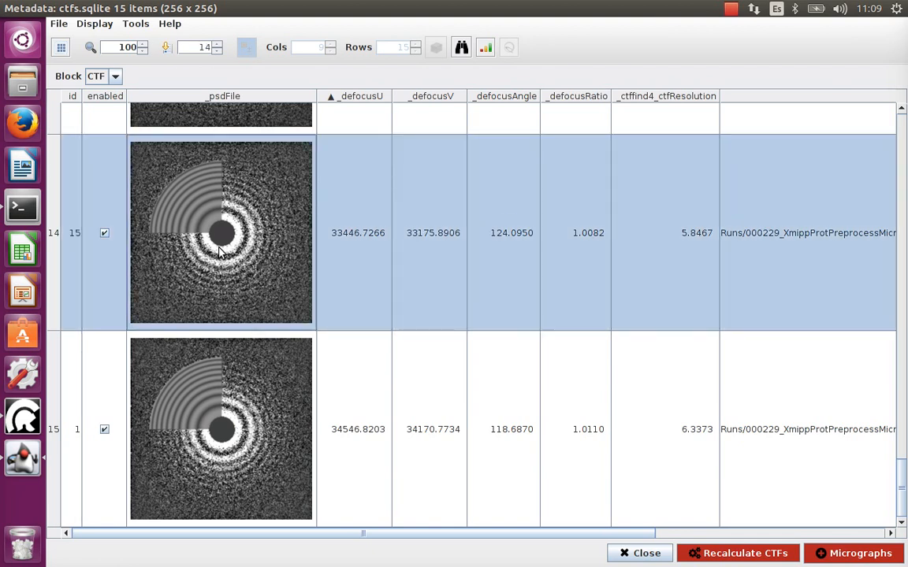
{"action": "right_click", "coordinate": [221, 250]}
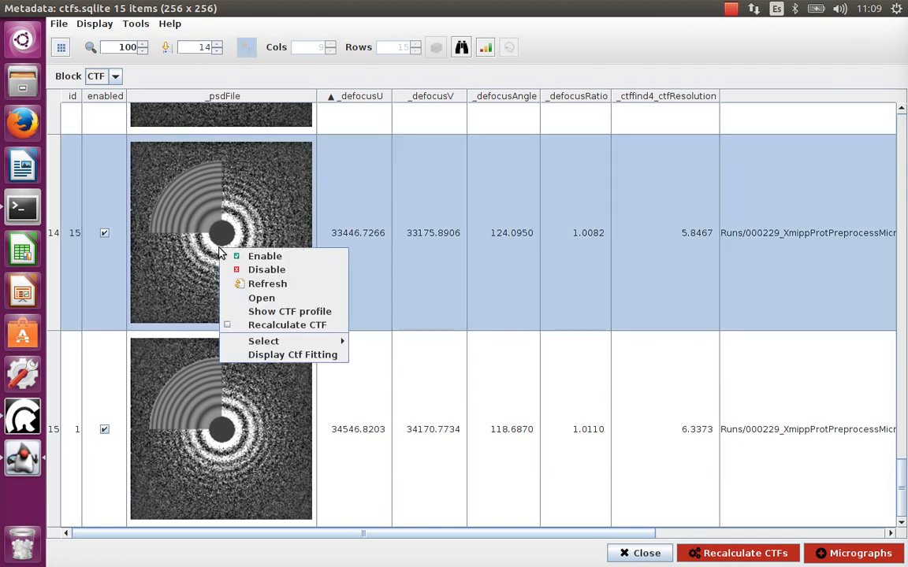
{"action": "left_click", "coordinate": [302, 325]}
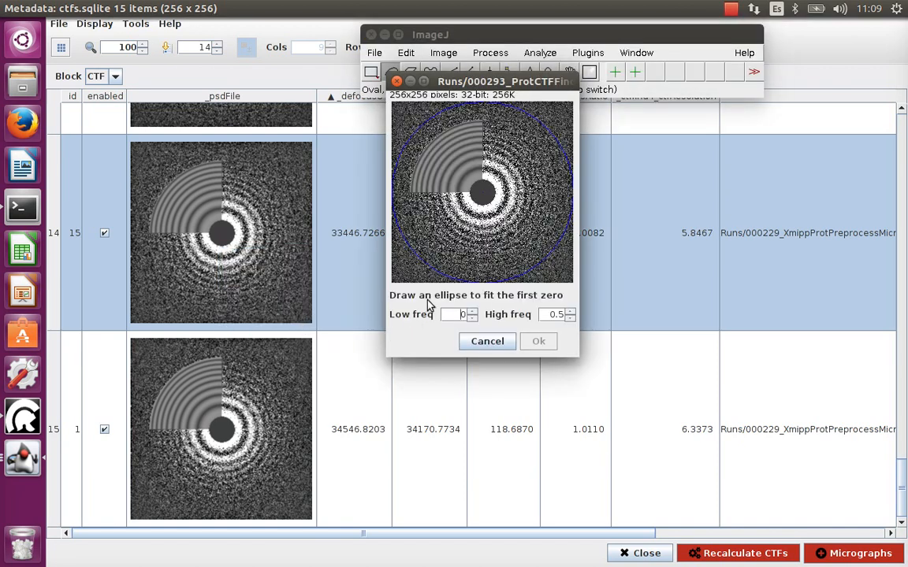
- Set the CTF recalculation's low frequency to 0.1 and its high frequency to 0.42
{"action": "left_click", "coordinate": [471, 312]}
{"action": "left_click", "coordinate": [472, 318]}
{"action": "left_click", "coordinate": [472, 318]}
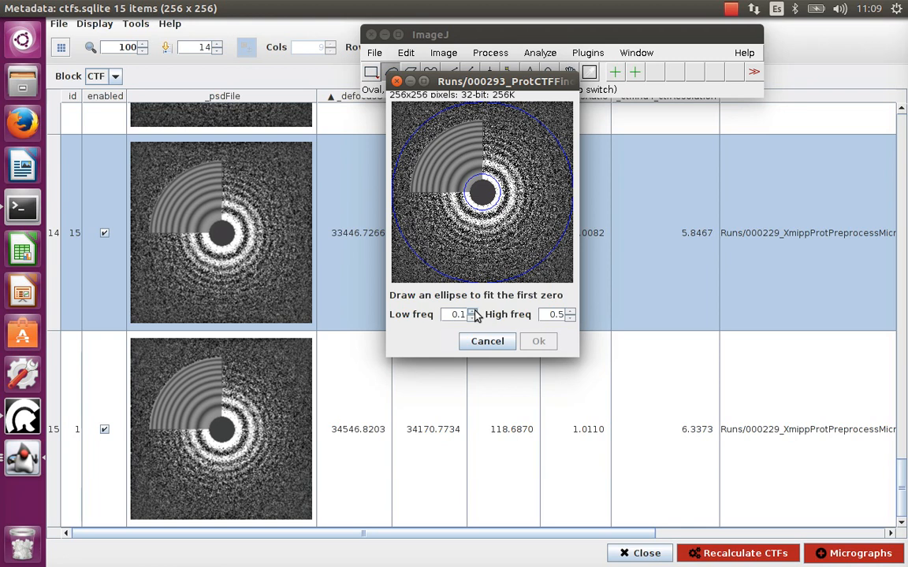
{"action": "left_click", "coordinate": [570, 318]}
{"action": "left_click", "coordinate": [570, 318]}
{"action": "left_click", "coordinate": [569, 319]}
{"action": "left_click", "coordinate": [570, 318]}
{"action": "left_click", "coordinate": [569, 319]}
{"action": "left_click", "coordinate": [570, 318]}
{"action": "left_click", "coordinate": [569, 318]}
{"action": "left_click", "coordinate": [569, 319]}
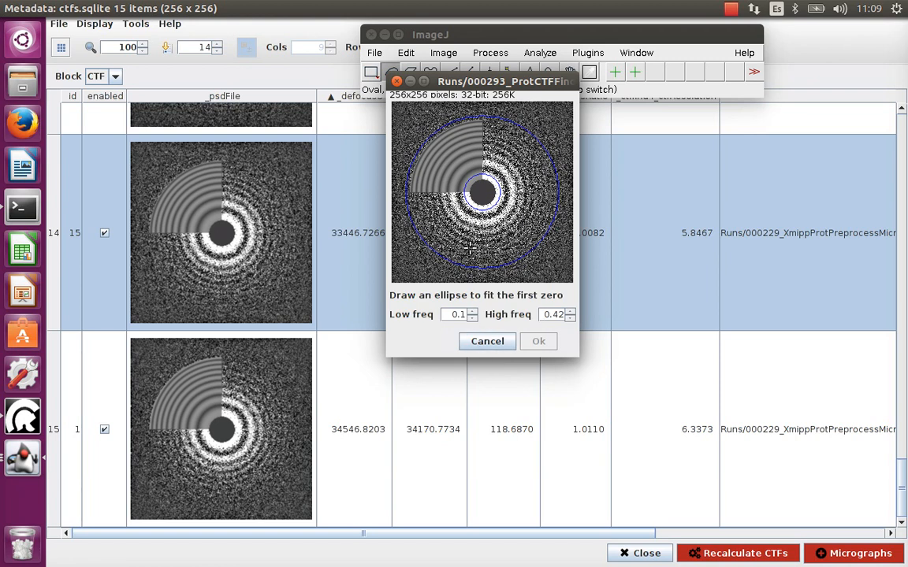
- Draw an ellipse around the PSD's first zero, refine its fit, and cancel the recalculation
{"action": "mouse_move", "coordinate": [475, 176]}
{"action": "left_mouse_down"}
{"action": "mouse_move", "coordinate": [496, 188]}
{"action": "mouse_move", "coordinate": [502, 209]}
{"action": "left_mouse_up"}
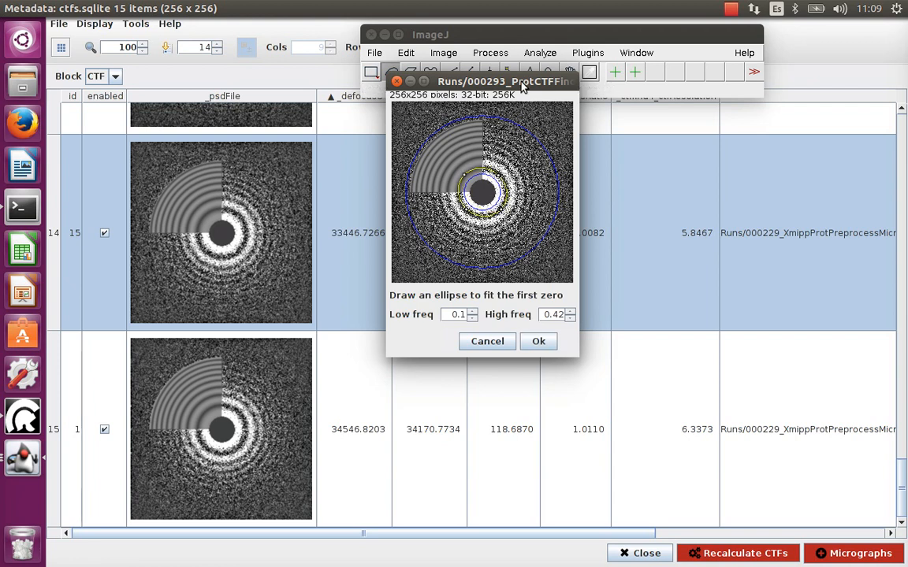
{"action": "left_click_drag", "start_coordinate": [521, 87], "coordinate": [511, 132]}
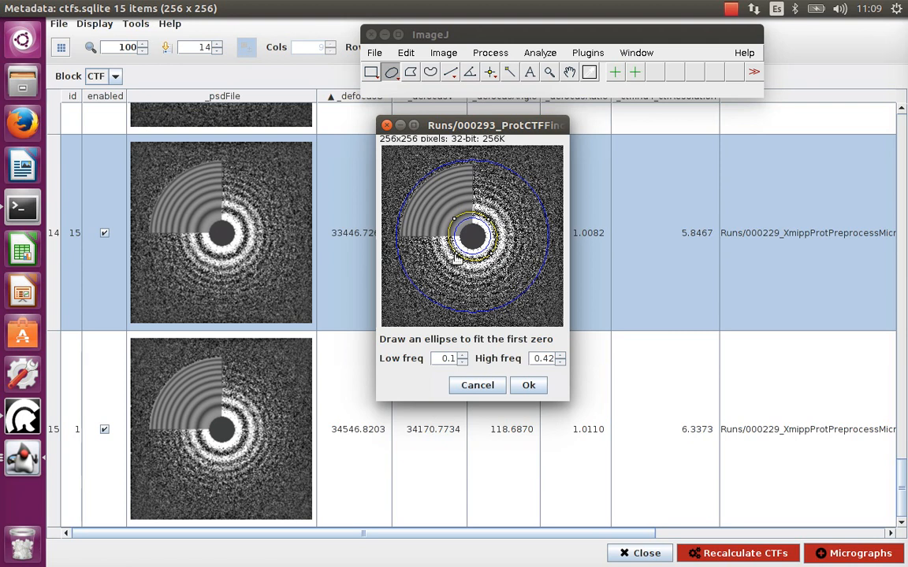
{"action": "left_click_drag", "start_coordinate": [455, 254], "coordinate": [455, 253]}
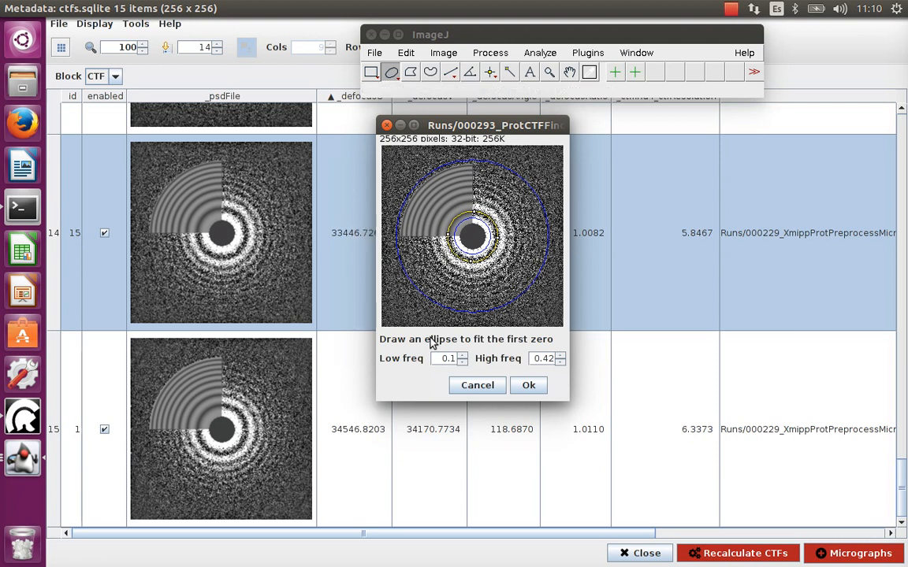
{"action": "left_click", "coordinate": [478, 386]}
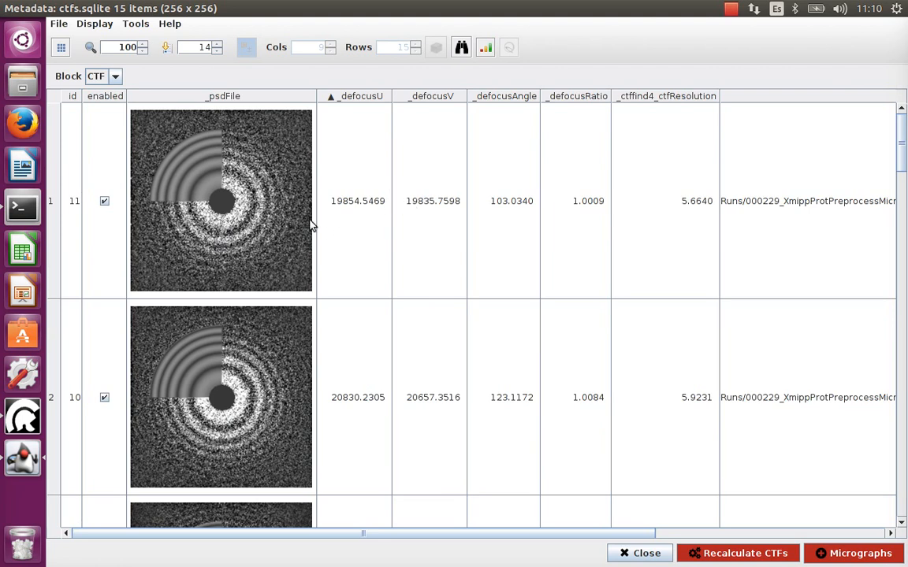
- Disable the CTFs with id 11 and id 3 in the results table
{"action": "left_click", "coordinate": [276, 227]}
{"action": "right_click", "coordinate": [275, 228]}
{"action": "left_click", "coordinate": [325, 252]}
{"action": "scroll", "coordinate": [284, 328], "scroll_direction": "down", "scroll_amount": 3}
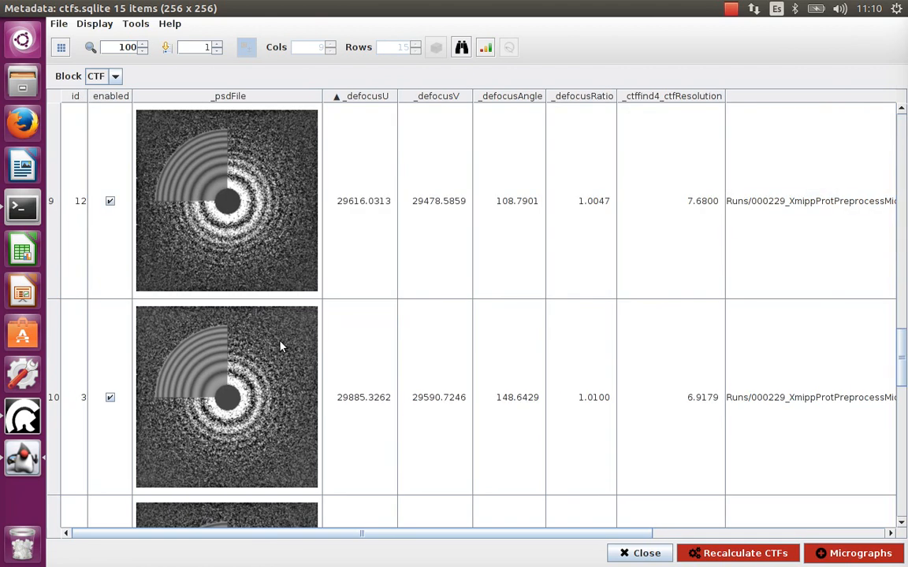
{"action": "left_click", "coordinate": [279, 348]}
{"action": "right_click", "coordinate": [279, 348]}
{"action": "left_click", "coordinate": [307, 367]}
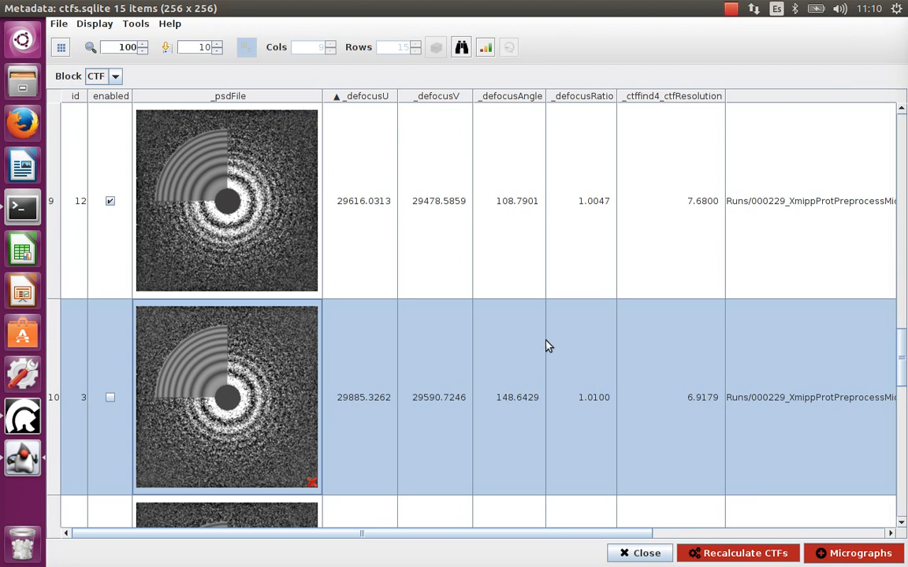
- Sort the CTF table by _ctffind4_ctfResolution in ascending order, review it down to the last row, and close it
{"action": "scroll", "coordinate": [546, 346], "scroll_direction": "up", "scroll_amount": 8}
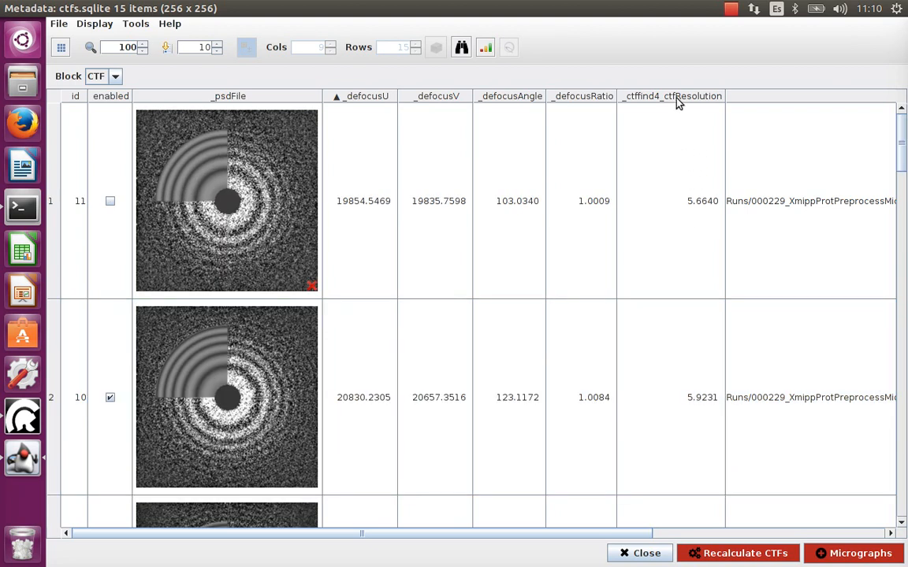
{"action": "left_click", "coordinate": [678, 98]}
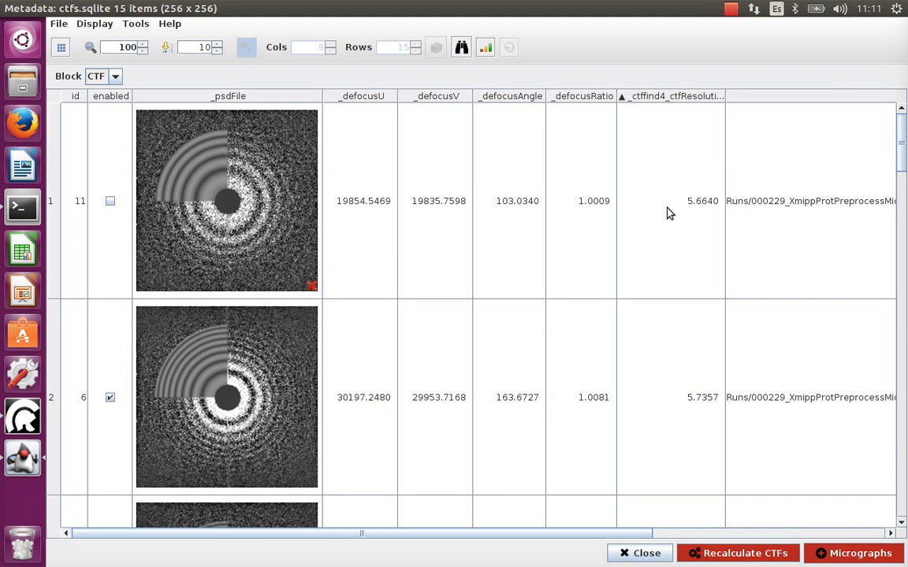
{"action": "left_click_drag", "start_coordinate": [903, 157], "coordinate": [905, 504]}
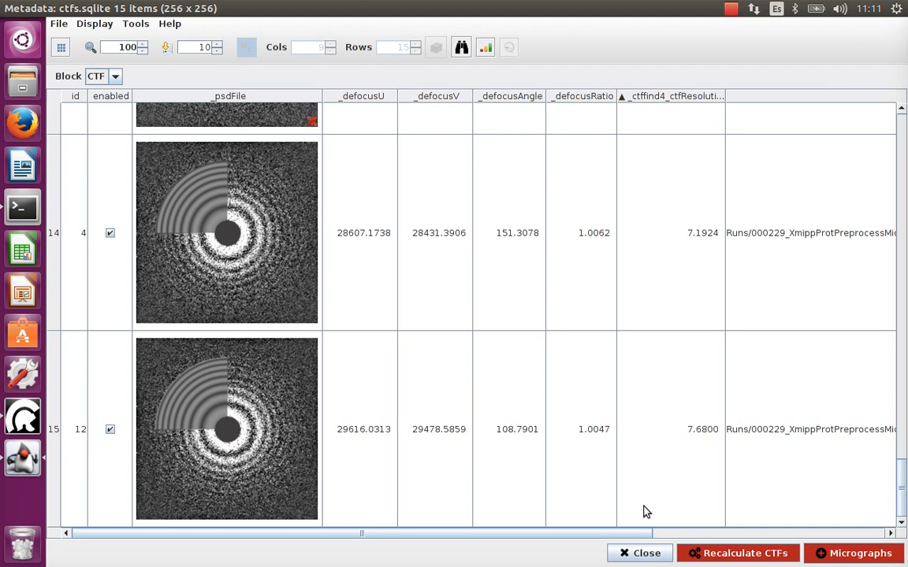
{"action": "left_click", "coordinate": [643, 553]}
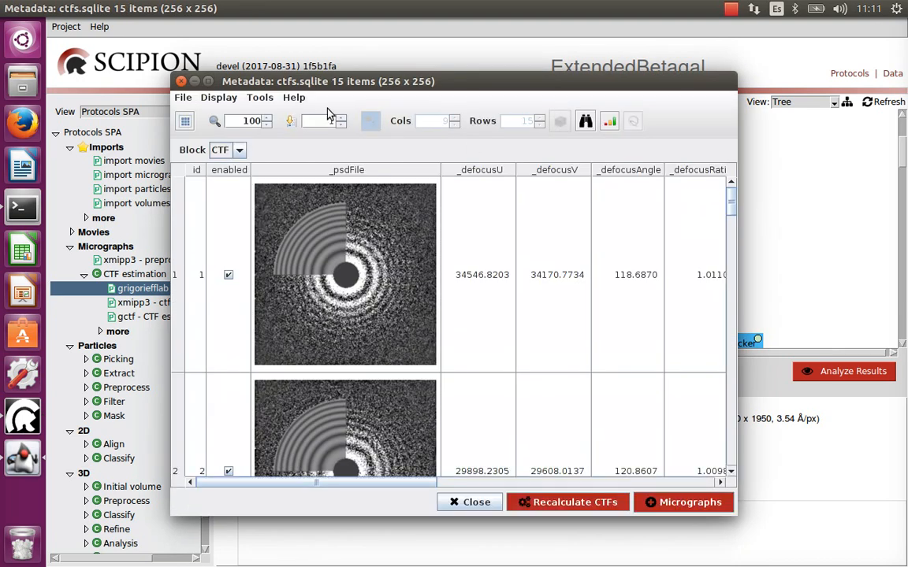
- Reopen the ctffind results in a maximized window, check them sorted by ascending _ctffind4_ctfResolution, and close them
{"action": "left_click", "coordinate": [207, 81]}
{"action": "left_click", "coordinate": [664, 96]}
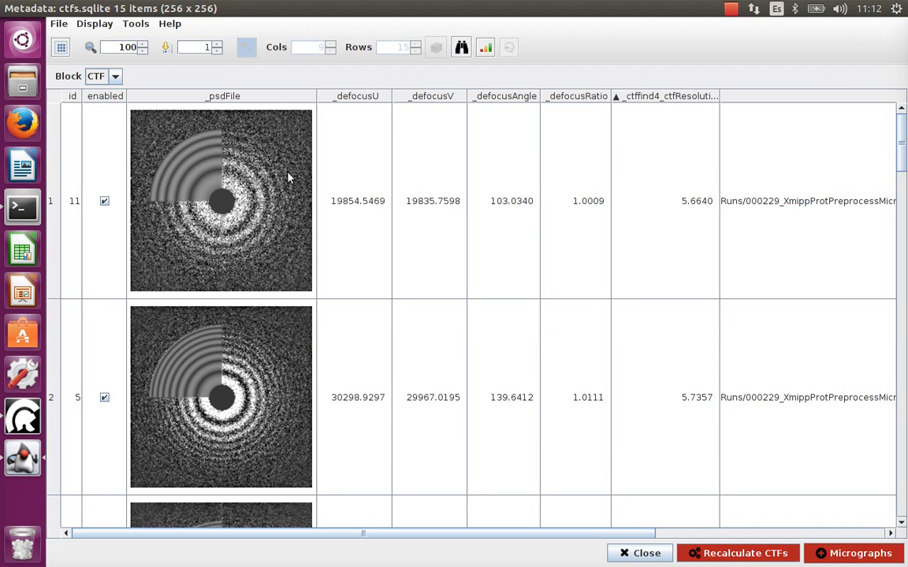
{"action": "left_click", "coordinate": [651, 552]}
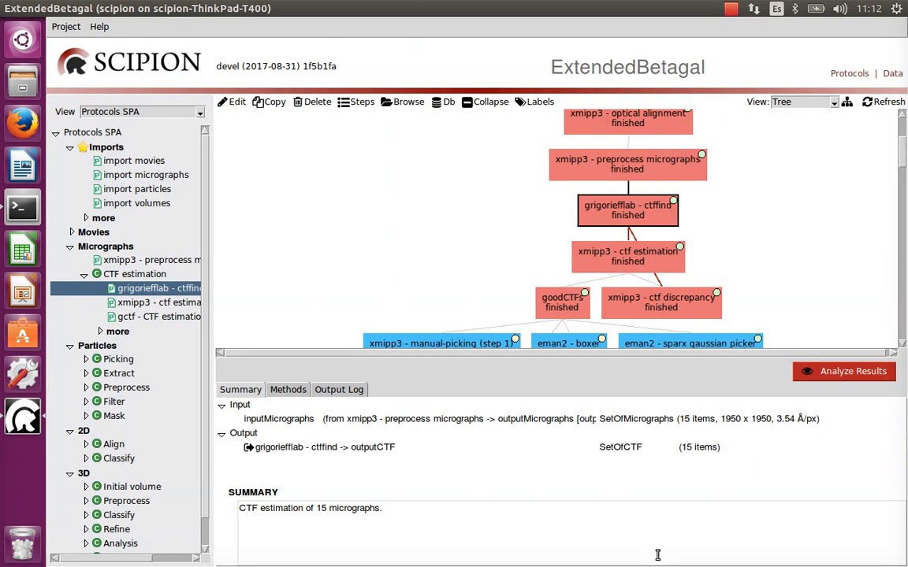
- Review the input micrographs, downsampling factor and previous CTF estimation in the xmipp3 - ctf estimation protocol form, closing it without changes
{"action": "left_click", "coordinate": [622, 256]}
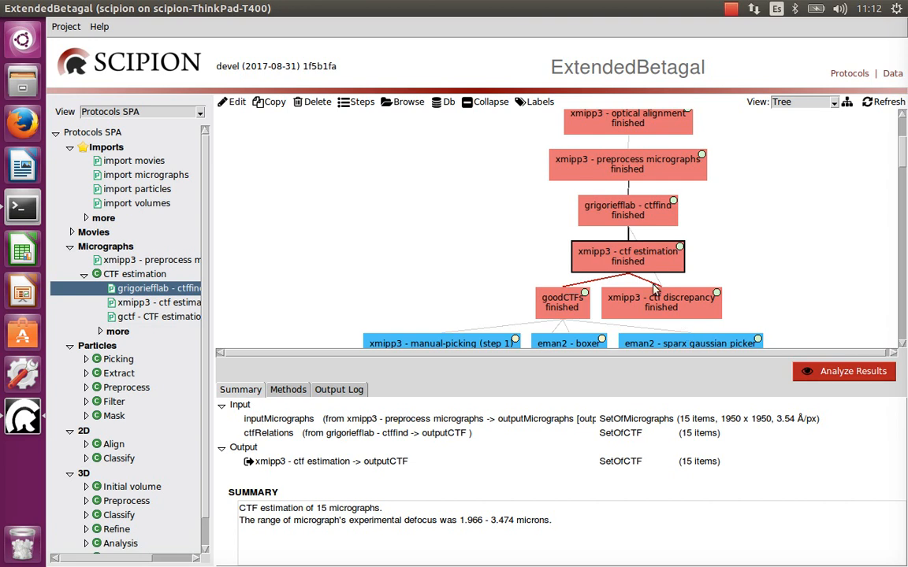
{"action": "left_click", "coordinate": [233, 102]}
{"action": "left_click_drag", "start_coordinate": [334, 233], "coordinate": [305, 136]}
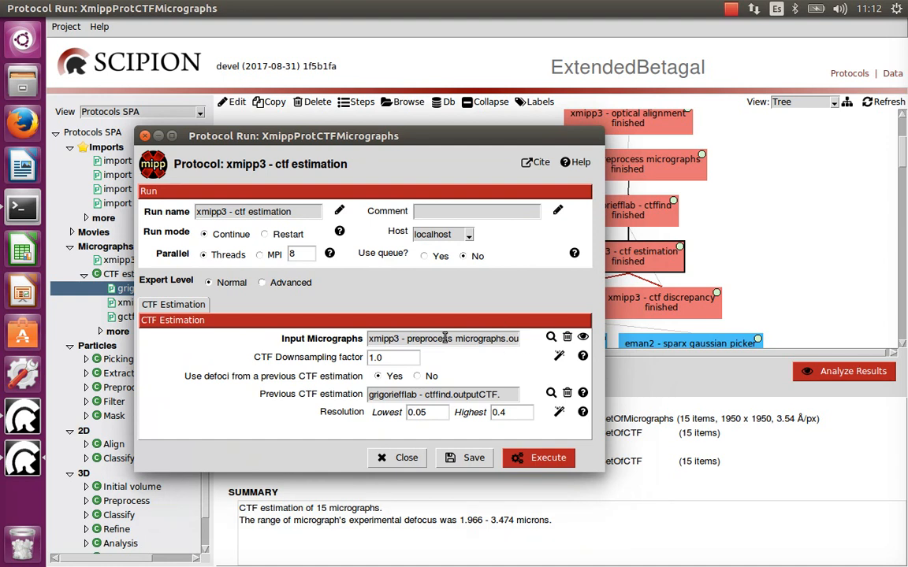
{"action": "left_click_drag", "start_coordinate": [412, 340], "coordinate": [481, 345]}
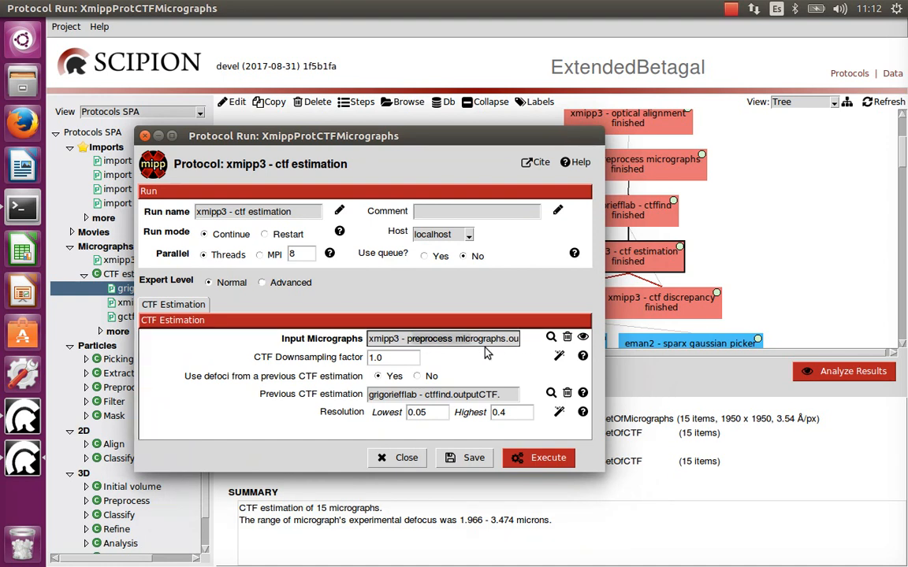
{"action": "left_click", "coordinate": [418, 363]}
{"action": "left_click_drag", "start_coordinate": [516, 394], "coordinate": [404, 394]}
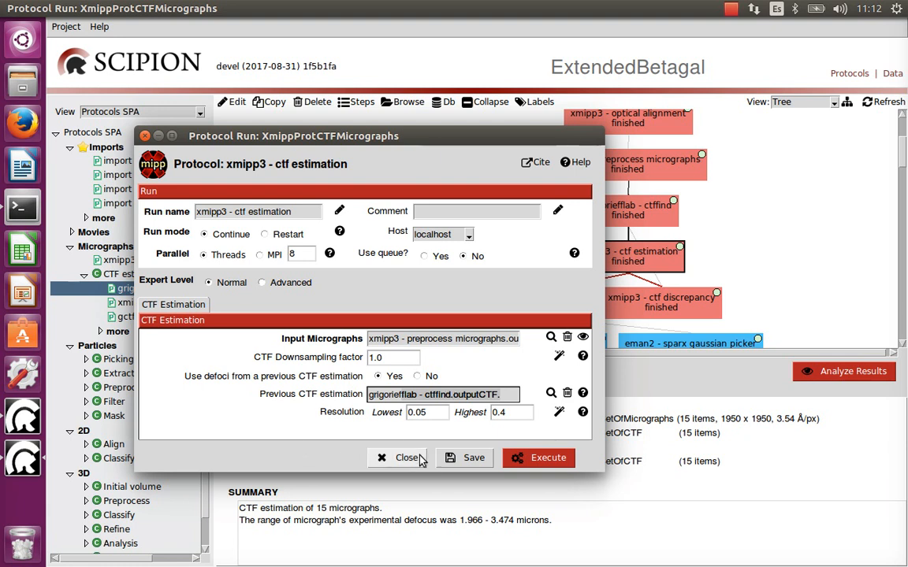
{"action": "left_click", "coordinate": [386, 457]}
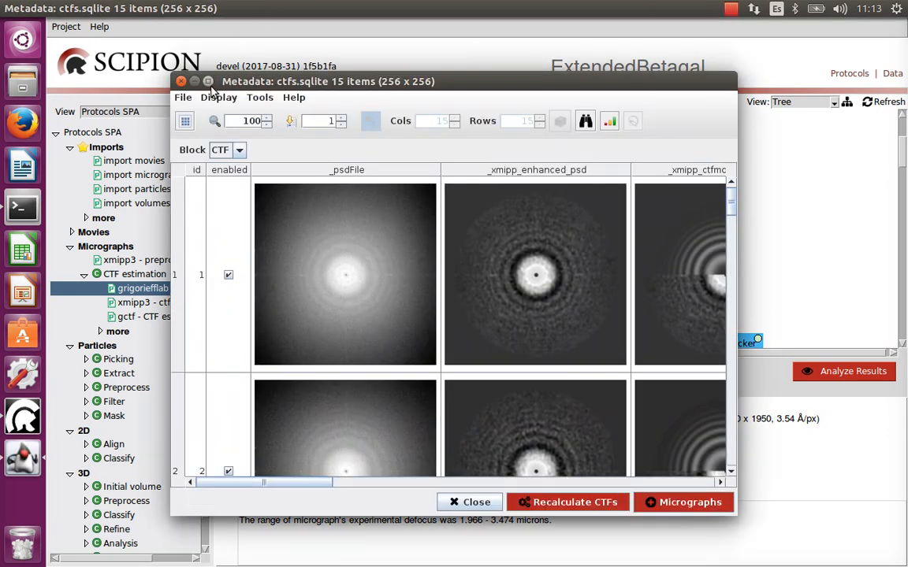
- Show the xmipp3 - ctf estimation results maximized at 40% zoom and examine the first CTF's _xmipp_ctfCritMaxFreq value
{"action": "left_click", "coordinate": [207, 81]}
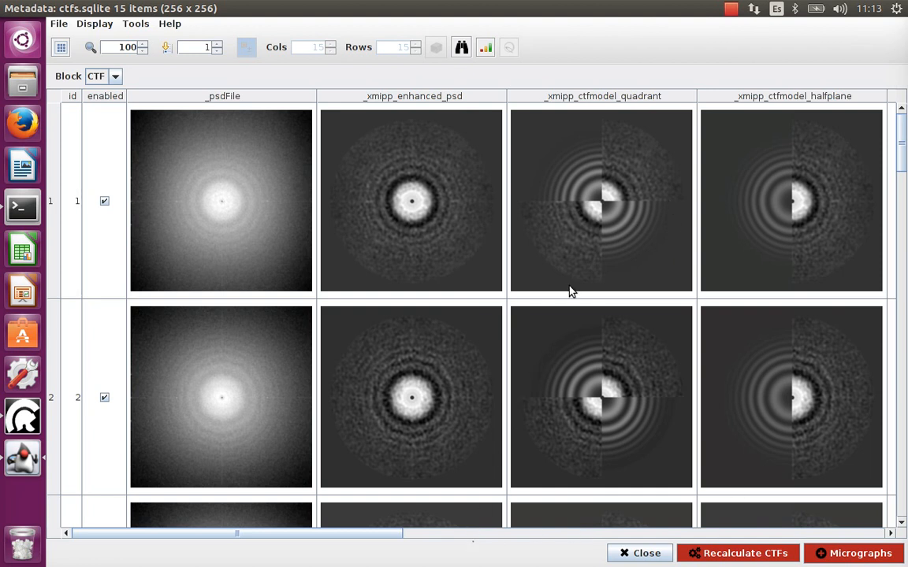
{"action": "scroll", "coordinate": [570, 292], "scroll_direction": "down", "scroll_amount": 6}
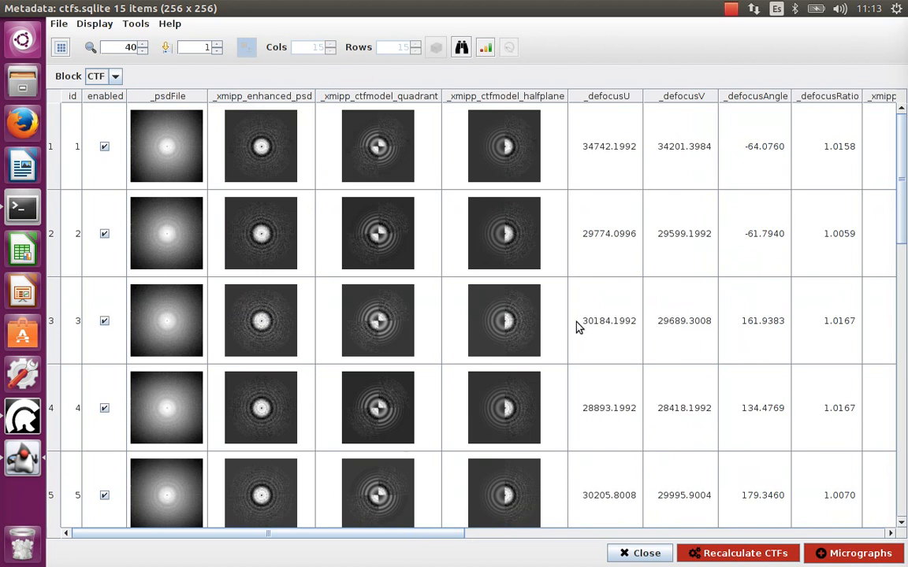
{"action": "left_click_drag", "start_coordinate": [373, 532], "coordinate": [615, 544]}
{"action": "left_click", "coordinate": [728, 175]}
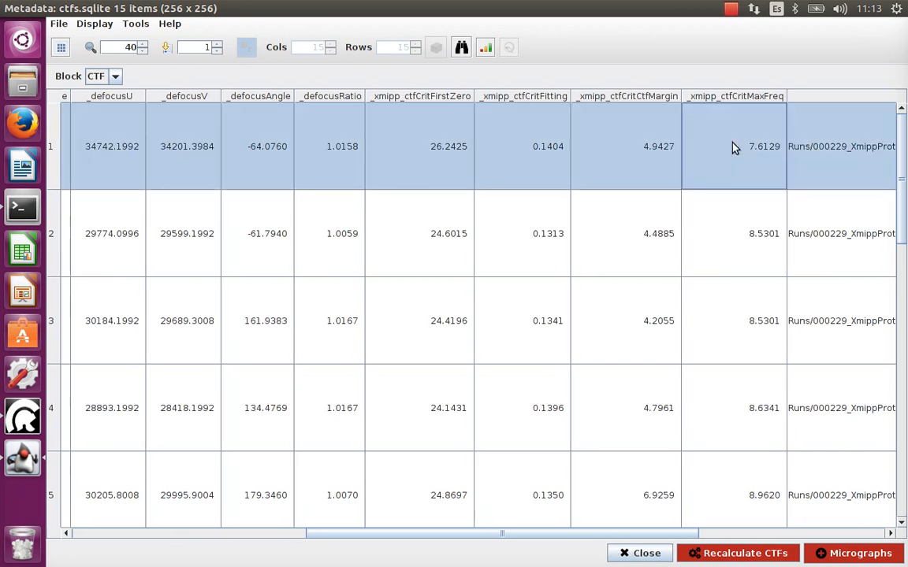
- Compare the PSD and CTF model images with the defocus and xmipp_ctfCrit criteria columns across the table's rows
{"action": "left_click_drag", "start_coordinate": [685, 543], "coordinate": [441, 553]}
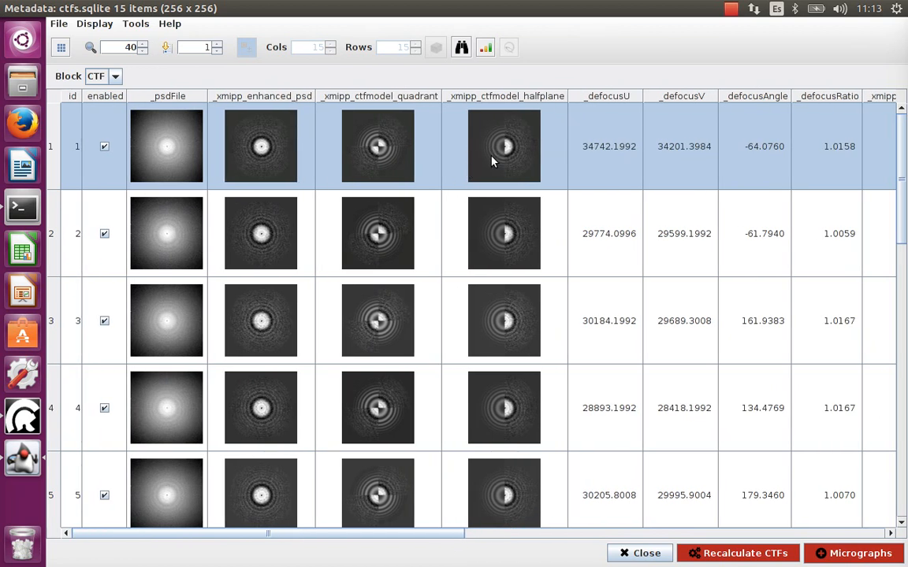
{"action": "left_click_drag", "start_coordinate": [454, 534], "coordinate": [734, 504]}
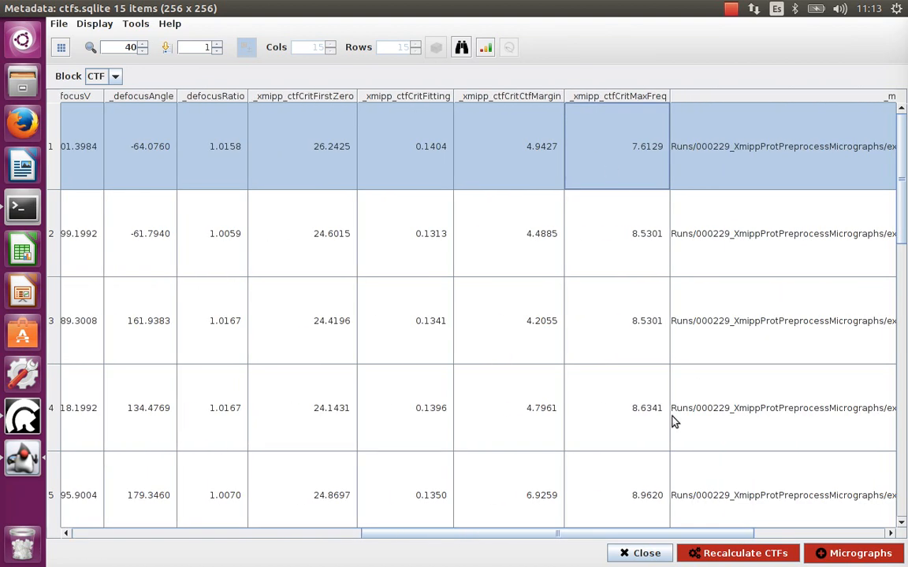
{"action": "left_click_drag", "start_coordinate": [657, 536], "coordinate": [388, 566]}
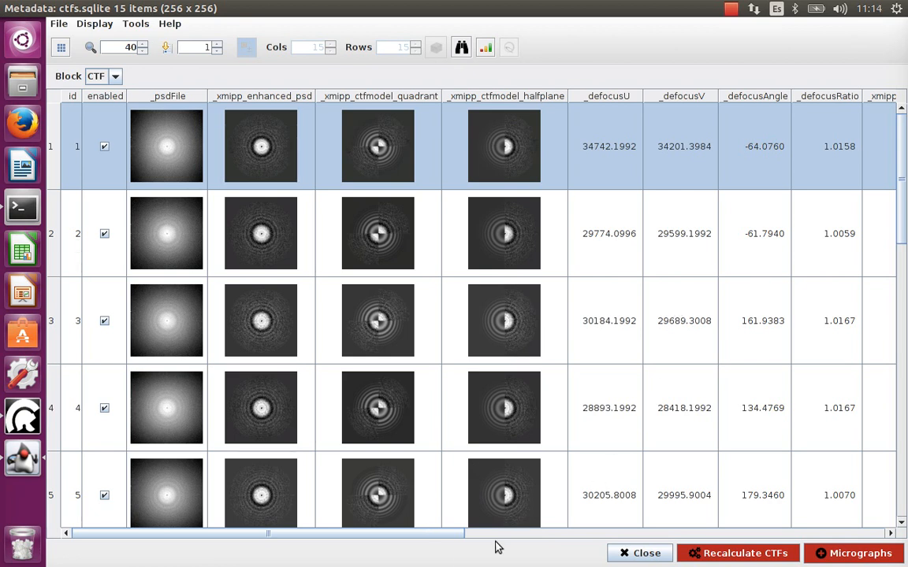
{"action": "left_click_drag", "start_coordinate": [439, 535], "coordinate": [694, 516]}
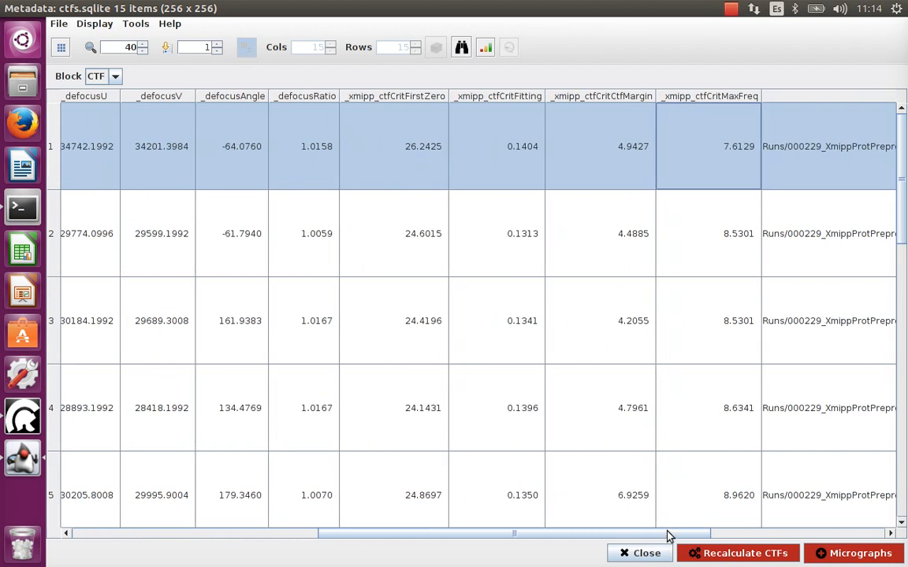
{"action": "scroll", "coordinate": [717, 421], "scroll_direction": "down", "scroll_amount": 5}
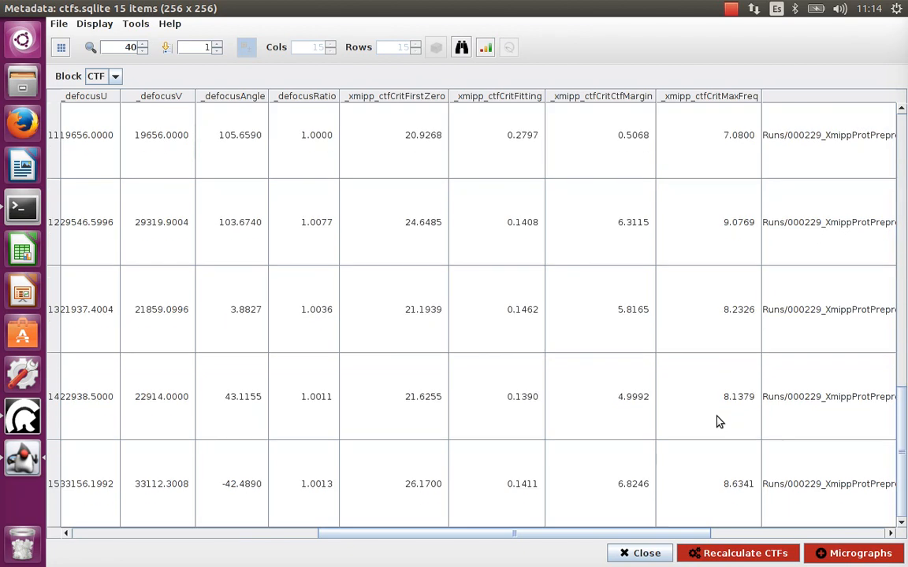
{"action": "scroll", "coordinate": [717, 421], "scroll_direction": "up", "scroll_amount": 5}
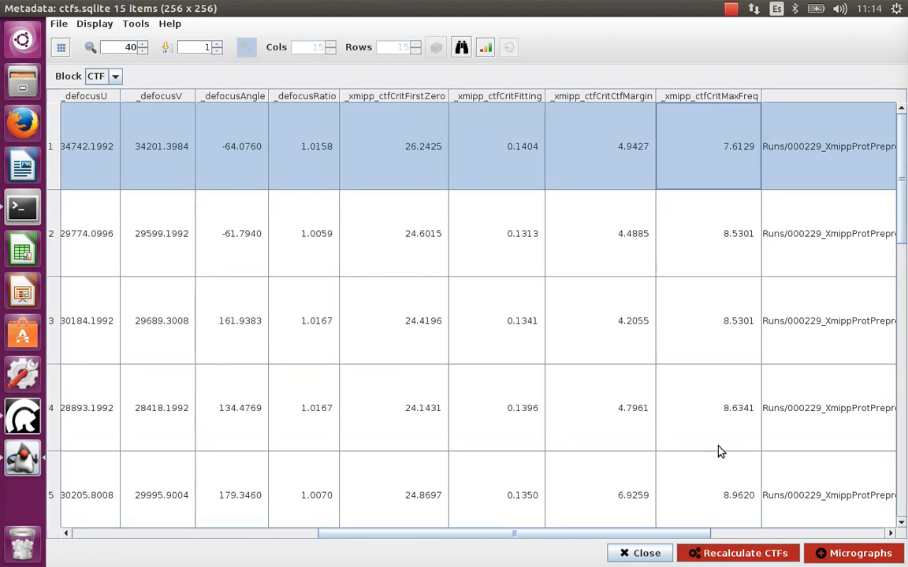
{"action": "left_click_drag", "start_coordinate": [668, 537], "coordinate": [483, 541]}
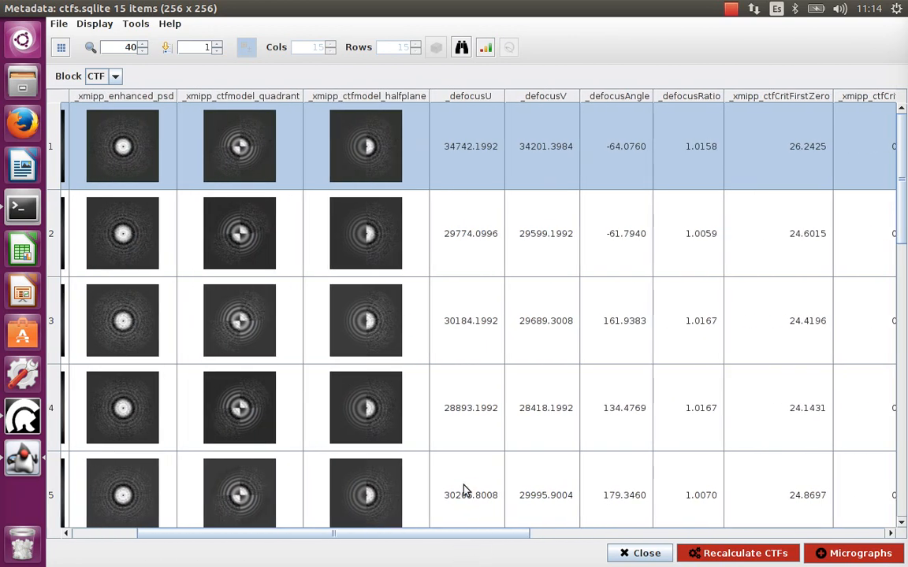
{"action": "left_click_drag", "start_coordinate": [503, 537], "coordinate": [656, 536]}
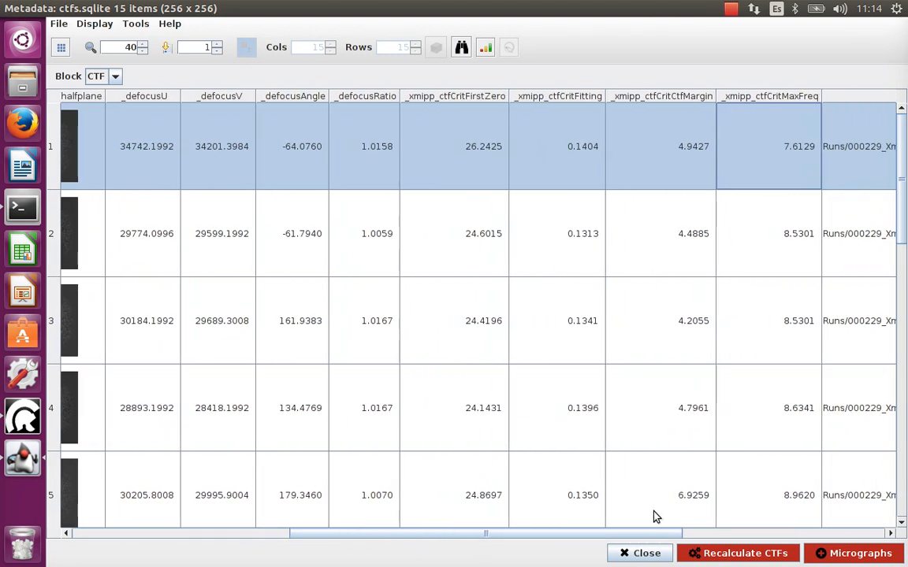
- Sort the table by ascending _xmipp_ctfCritCtfMargin and compare the disabled CTF with id 11 against the other rows
{"action": "left_click", "coordinate": [689, 98]}
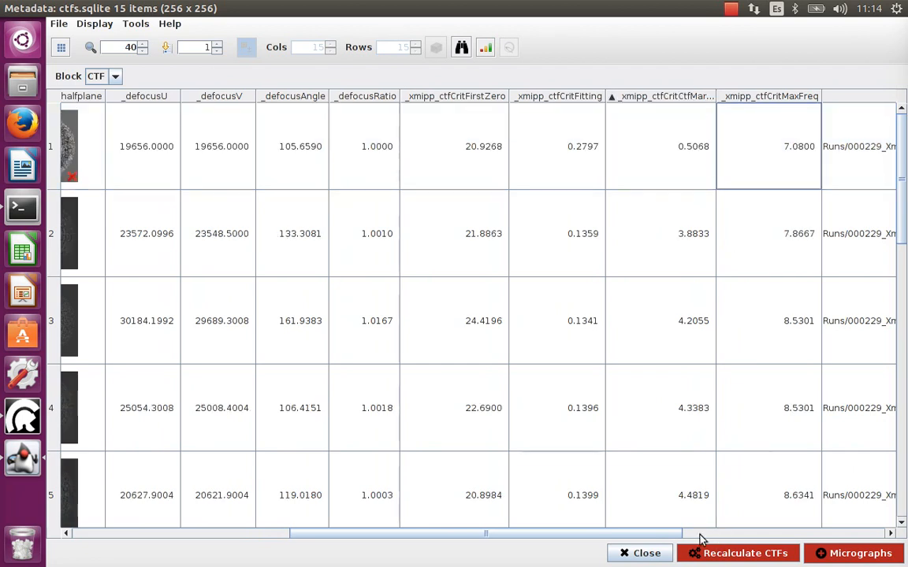
{"action": "left_click_drag", "start_coordinate": [669, 536], "coordinate": [449, 561]}
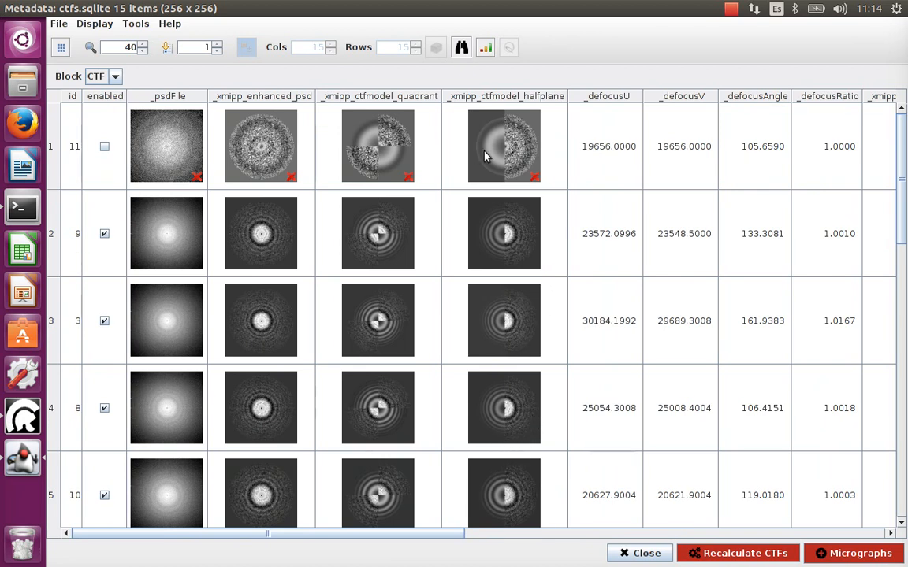
{"action": "left_click", "coordinate": [379, 160]}
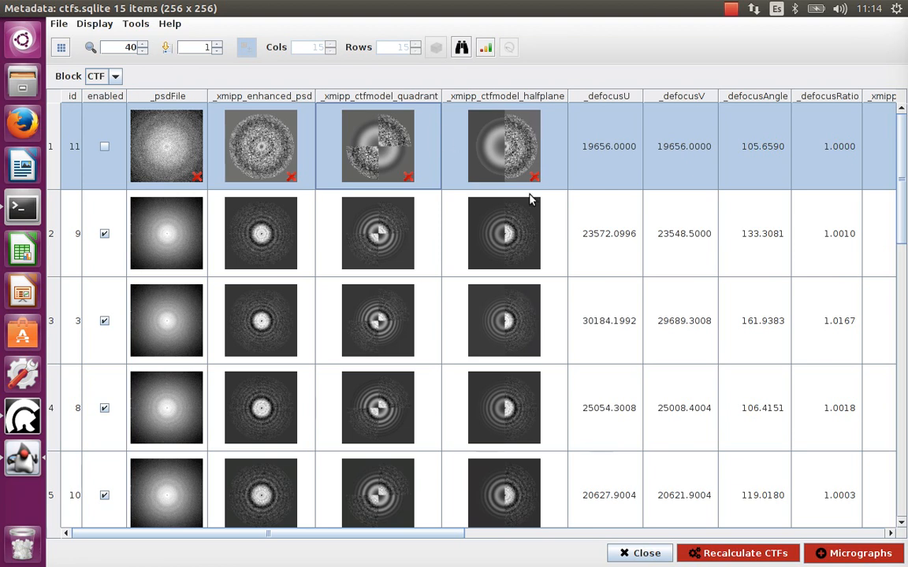
{"action": "left_click_drag", "start_coordinate": [458, 535], "coordinate": [667, 426]}
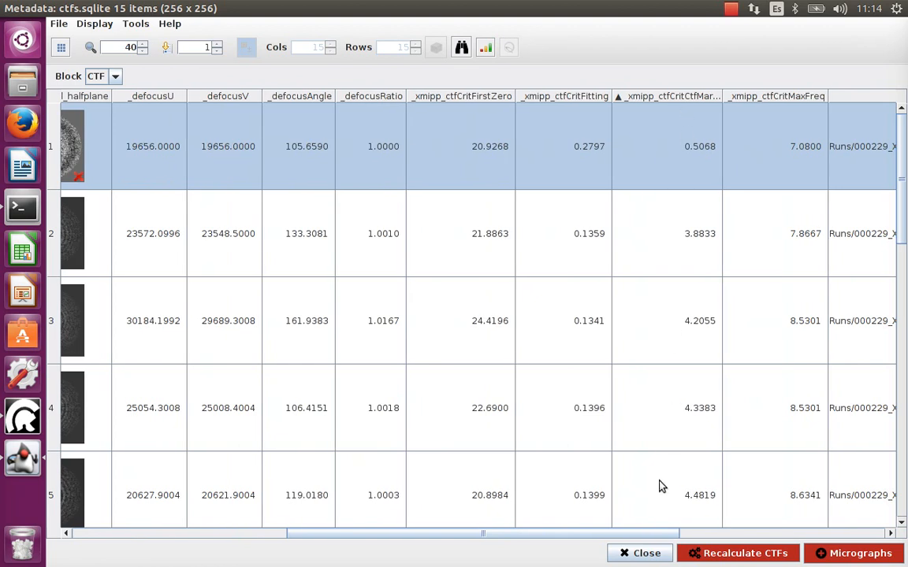
{"action": "left_click_drag", "start_coordinate": [646, 536], "coordinate": [411, 555]}
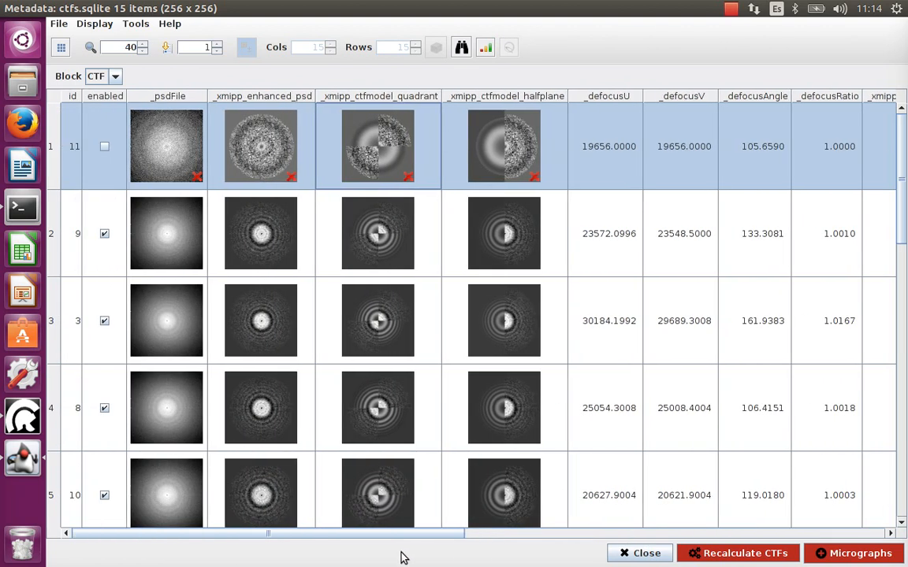
{"action": "scroll", "coordinate": [397, 253], "scroll_direction": "down", "scroll_amount": 5}
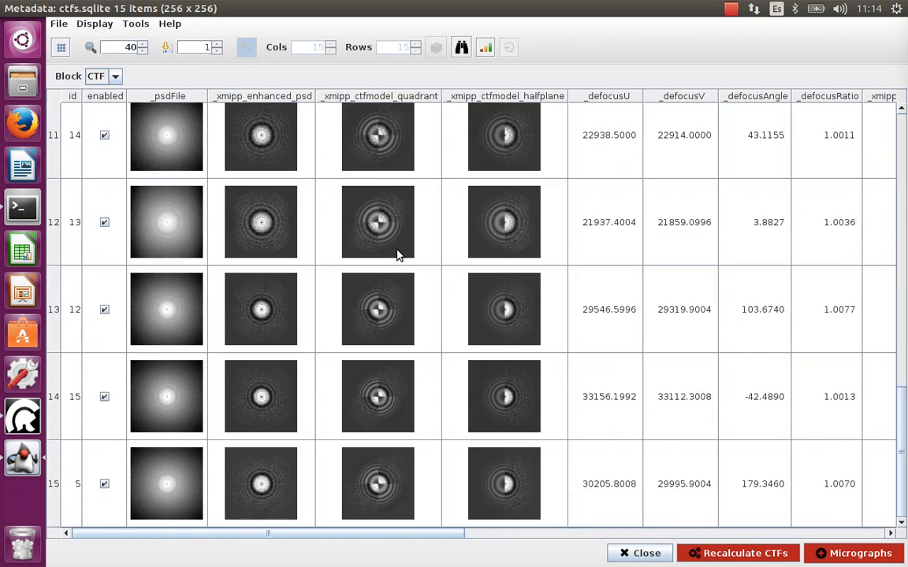
{"action": "scroll", "coordinate": [397, 254], "scroll_direction": "up", "scroll_amount": 5}
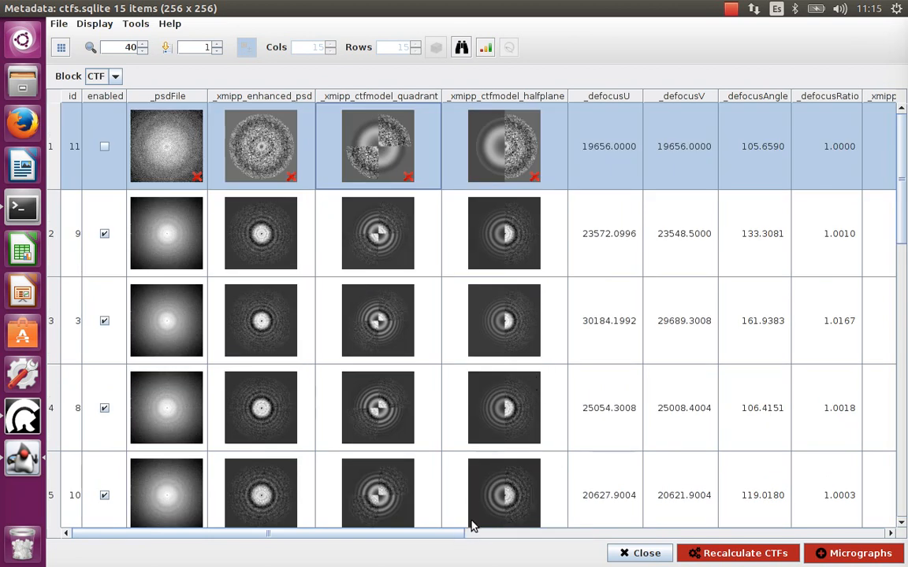
- Sort the table by ascending _defocusRatio and review the values down to the last row
{"action": "left_click_drag", "start_coordinate": [440, 536], "coordinate": [475, 546]}
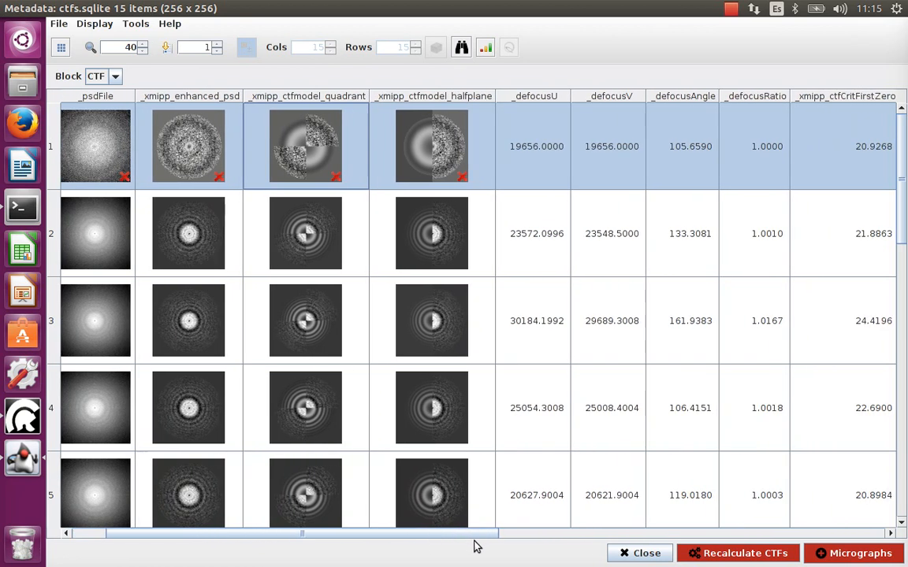
{"action": "left_click", "coordinate": [776, 96]}
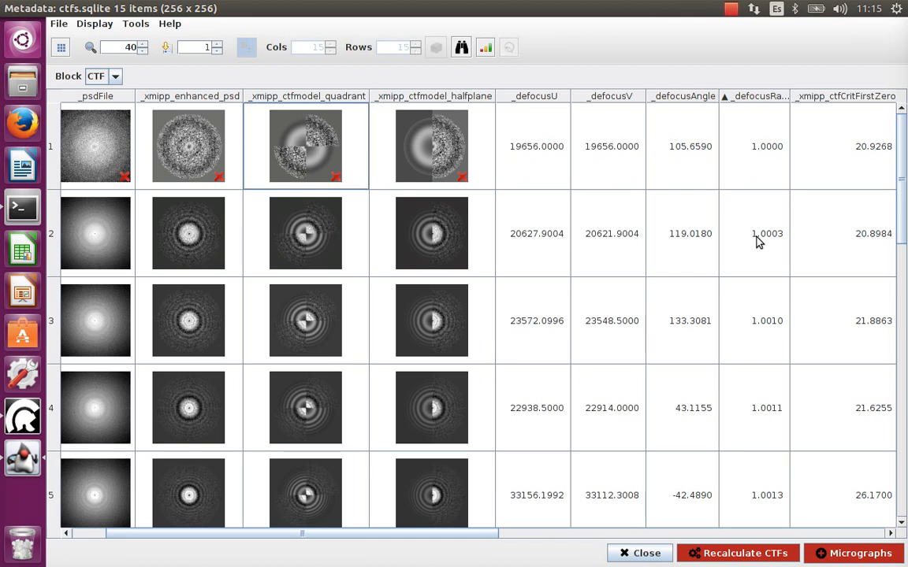
{"action": "left_click_drag", "start_coordinate": [904, 189], "coordinate": [905, 465]}
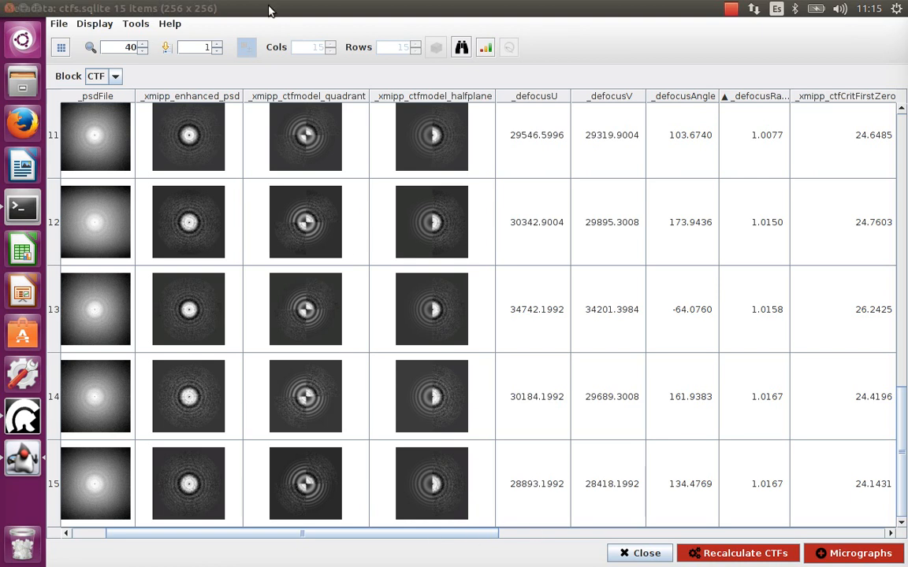
- Open the table's column properties and make the _xmipp_ctfCritCorr13 column visible
{"action": "left_click", "coordinate": [96, 25]}
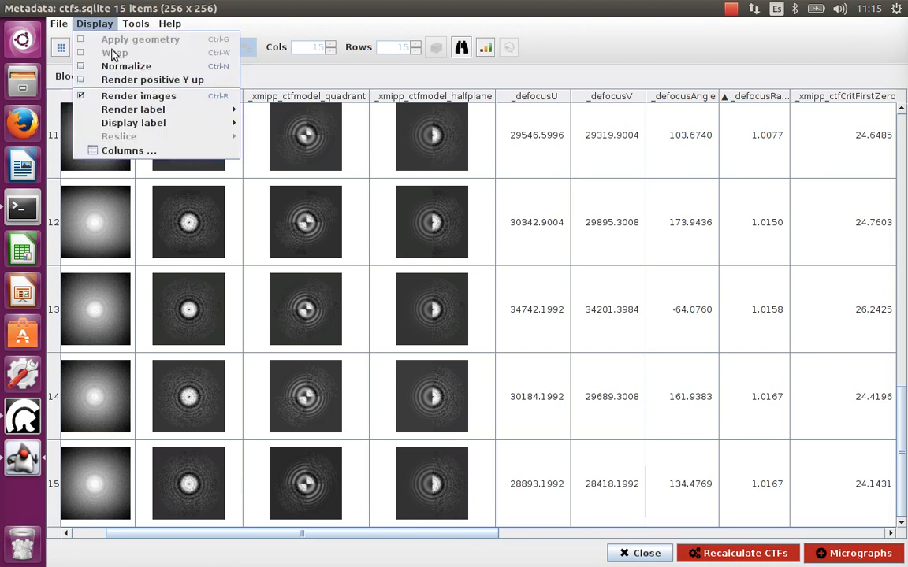
{"action": "mouse_move", "coordinate": [119, 126]}
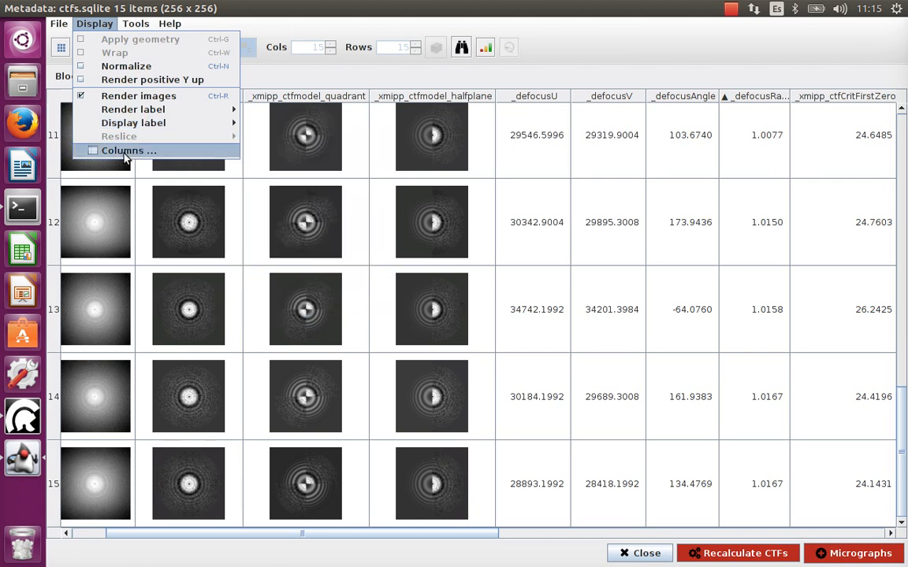
{"action": "left_click", "coordinate": [128, 150]}
{"action": "scroll", "coordinate": [528, 252], "scroll_direction": "down", "scroll_amount": 3}
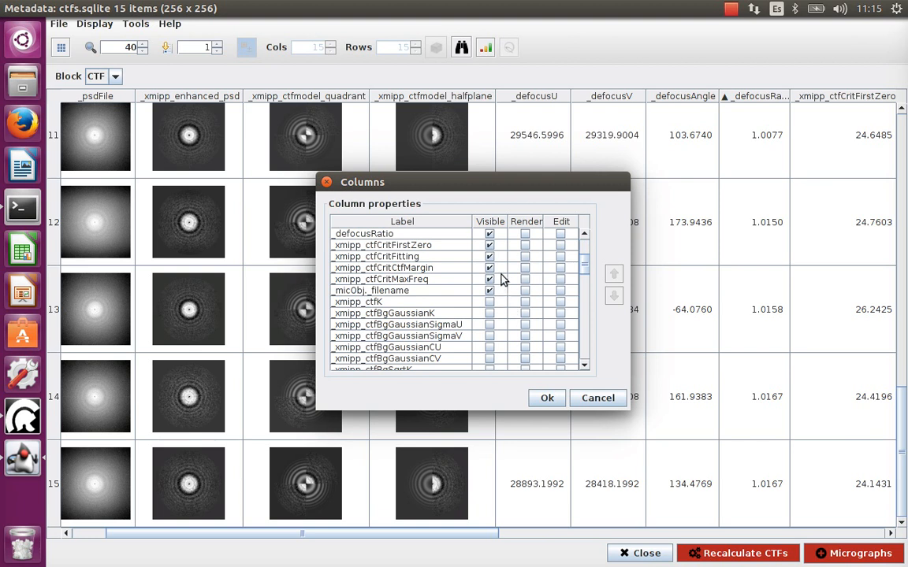
{"action": "scroll", "coordinate": [501, 280], "scroll_direction": "down", "scroll_amount": 2}
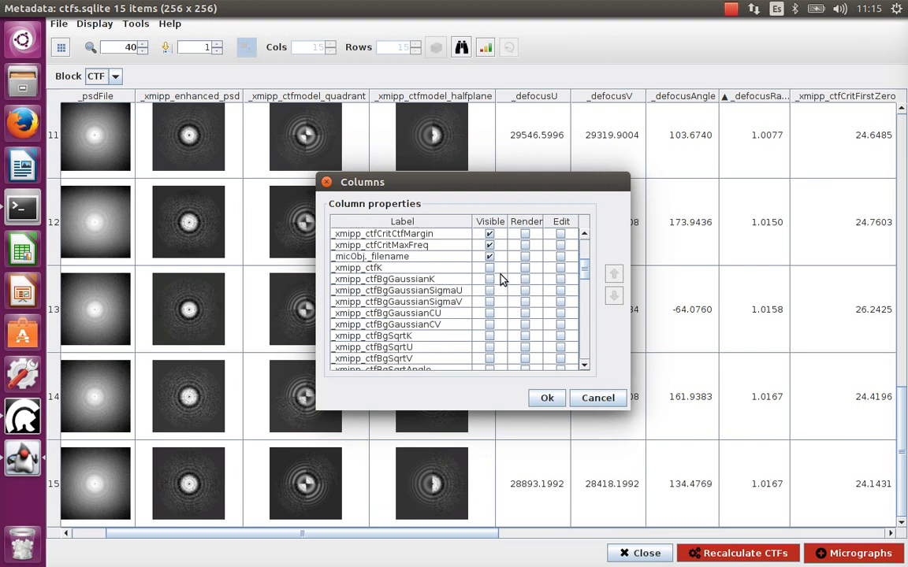
{"action": "scroll", "coordinate": [379, 272], "scroll_direction": "up", "scroll_amount": 2}
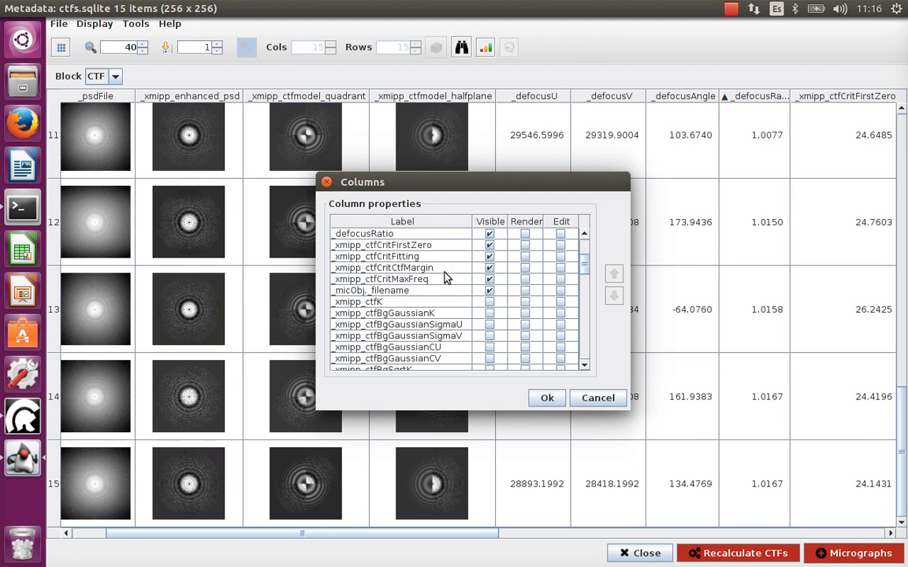
{"action": "scroll", "coordinate": [464, 297], "scroll_direction": "down", "scroll_amount": 1}
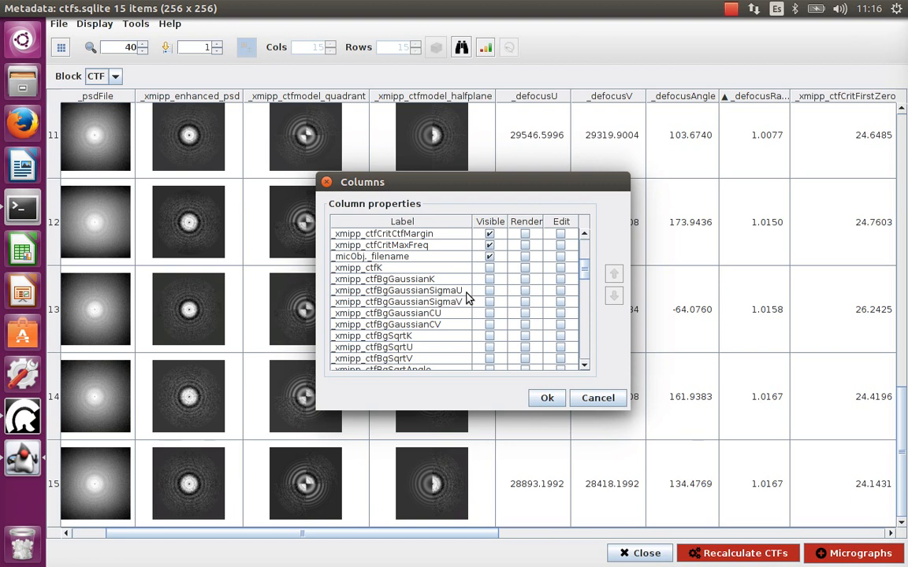
{"action": "scroll", "coordinate": [465, 297], "scroll_direction": "down", "scroll_amount": 4}
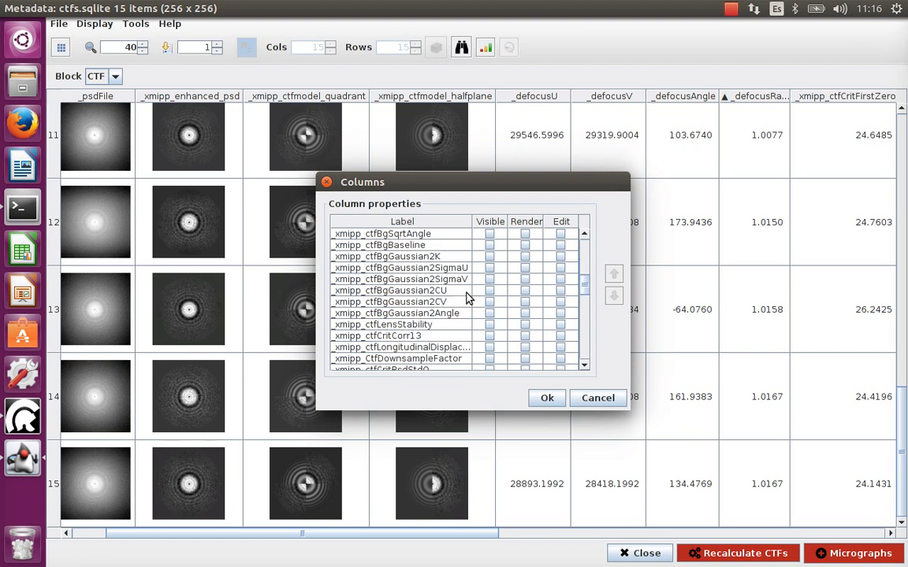
{"action": "left_click", "coordinate": [489, 339]}
- Make the _xmipp_ctfCritDamping, _xmipp_ctfCritPsdCorr90 and _xmipp_ctfCritfirstZeroRatio columns visible as well
{"action": "scroll", "coordinate": [490, 337], "scroll_direction": "down", "scroll_amount": 1}
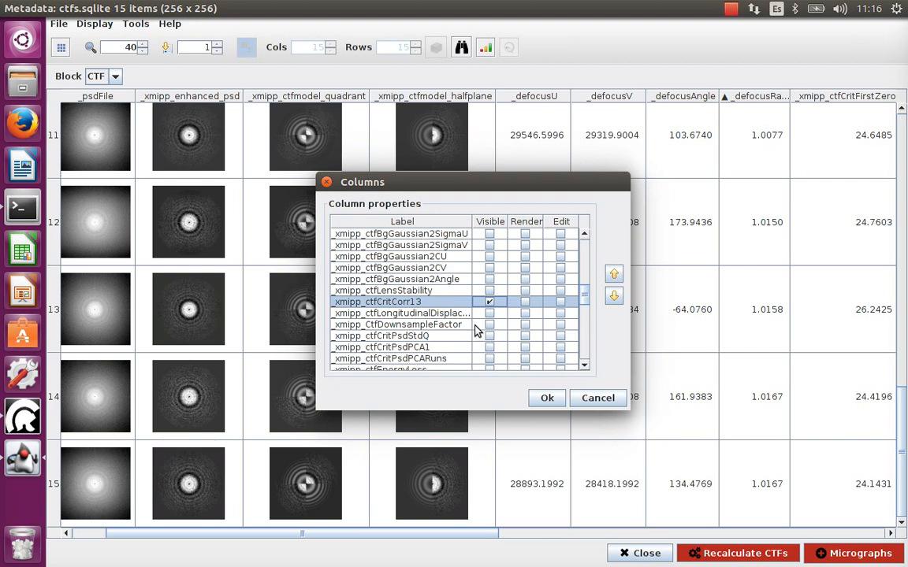
{"action": "scroll", "coordinate": [476, 331], "scroll_direction": "down", "scroll_amount": 1}
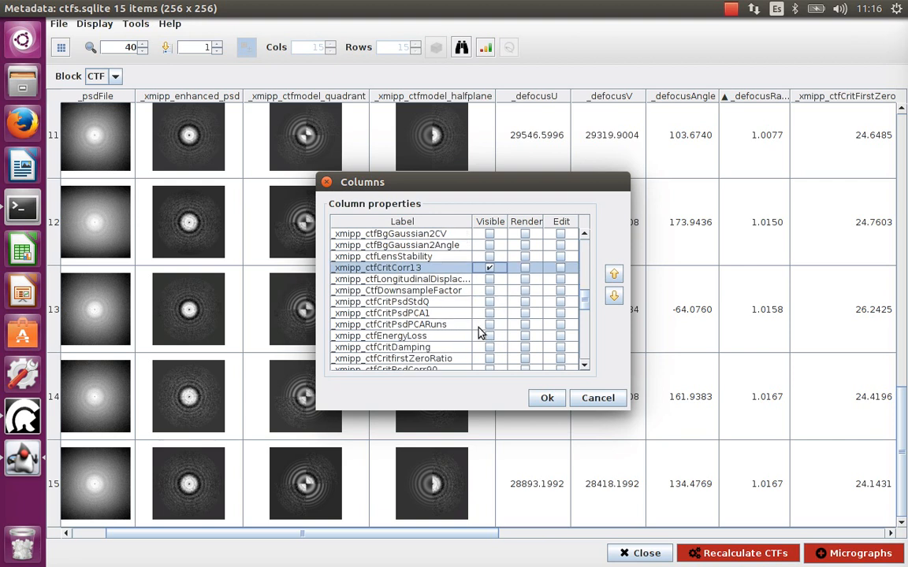
{"action": "left_click", "coordinate": [492, 349]}
{"action": "left_click", "coordinate": [490, 347]}
{"action": "scroll", "coordinate": [490, 347], "scroll_direction": "down", "scroll_amount": 1}
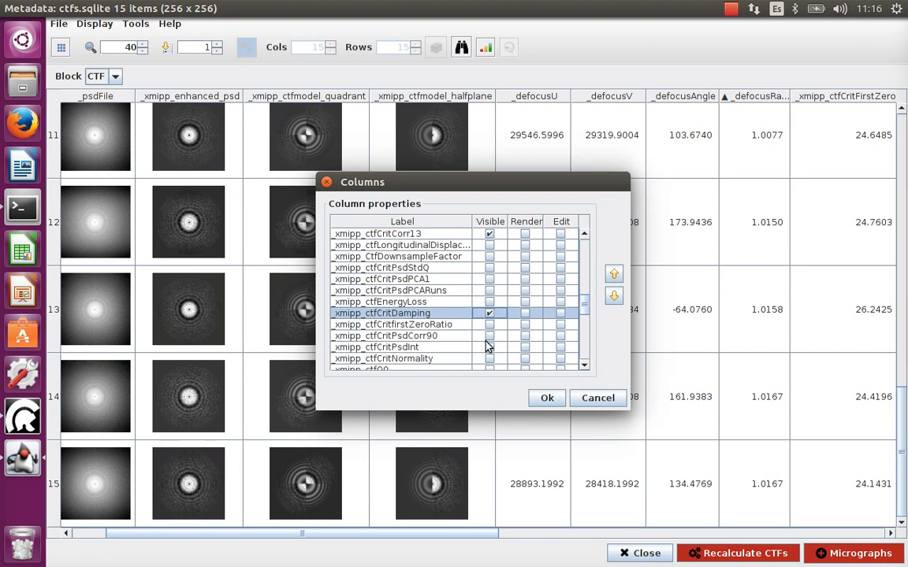
{"action": "left_click", "coordinate": [489, 337]}
{"action": "left_click", "coordinate": [489, 338]}
{"action": "left_click", "coordinate": [488, 325]}
{"action": "left_click", "coordinate": [489, 325]}
- Make the _xmipp_ctfCritNonAstigmaticValidty column visible and apply the column changes to the CTF table
{"action": "scroll", "coordinate": [487, 324], "scroll_direction": "down", "scroll_amount": 2}
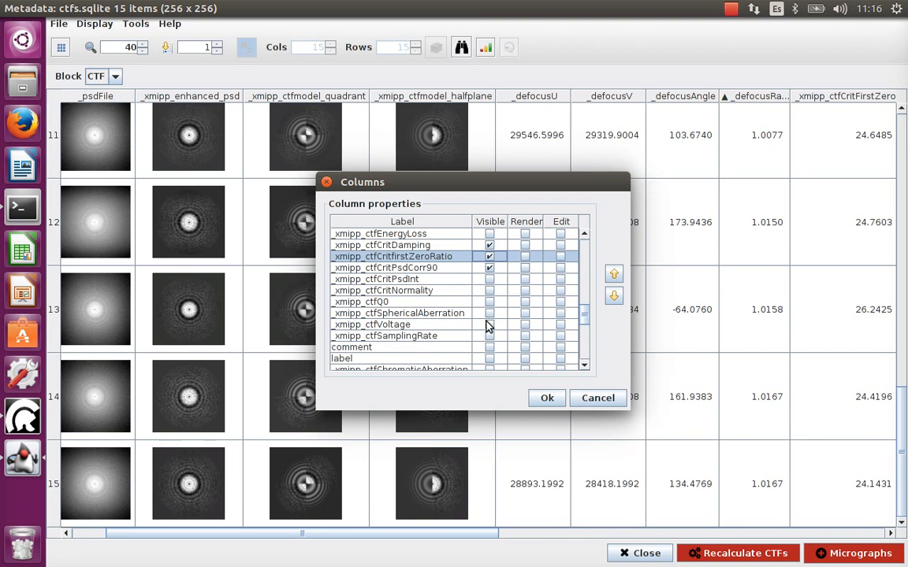
{"action": "scroll", "coordinate": [487, 325], "scroll_direction": "down", "scroll_amount": 1}
{"action": "scroll", "coordinate": [486, 323], "scroll_direction": "down", "scroll_amount": 1}
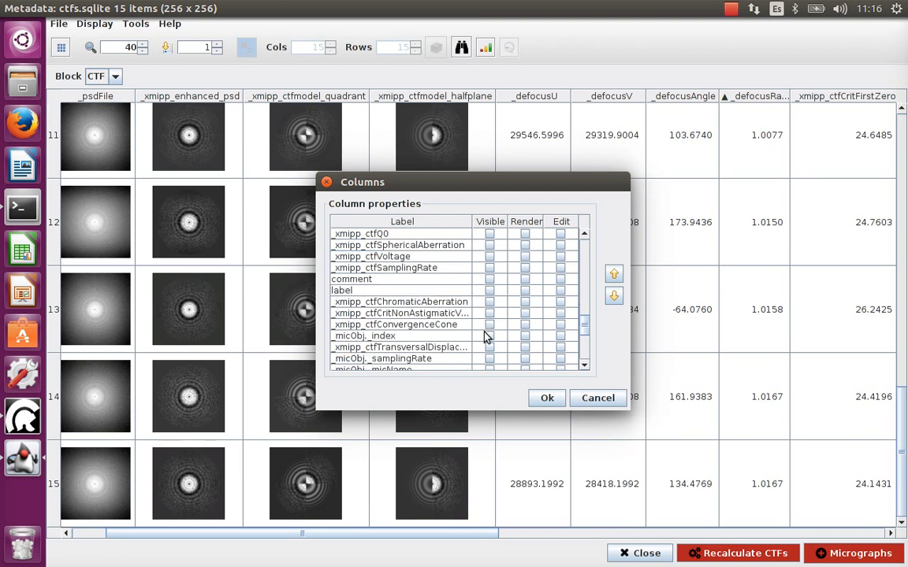
{"action": "left_click", "coordinate": [488, 314]}
{"action": "left_click", "coordinate": [489, 314]}
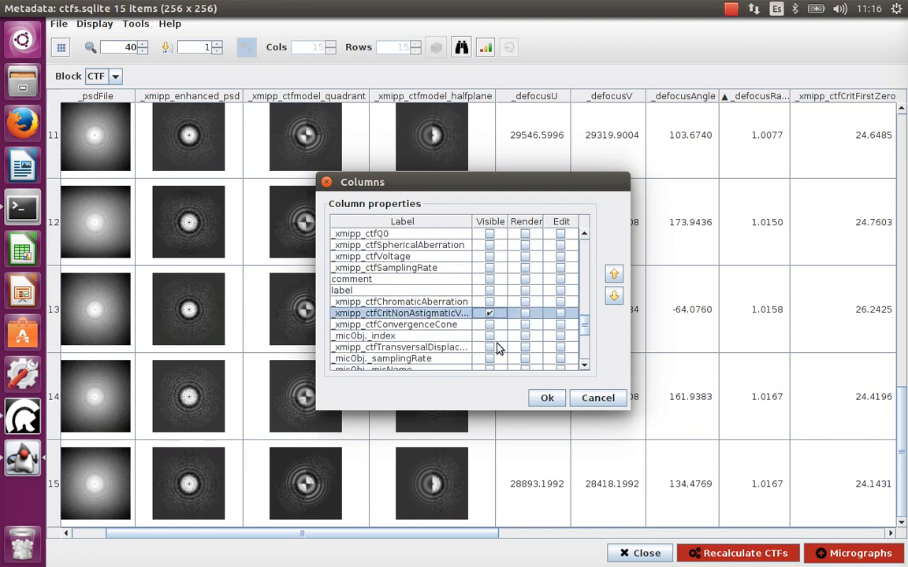
{"action": "left_click", "coordinate": [544, 397]}
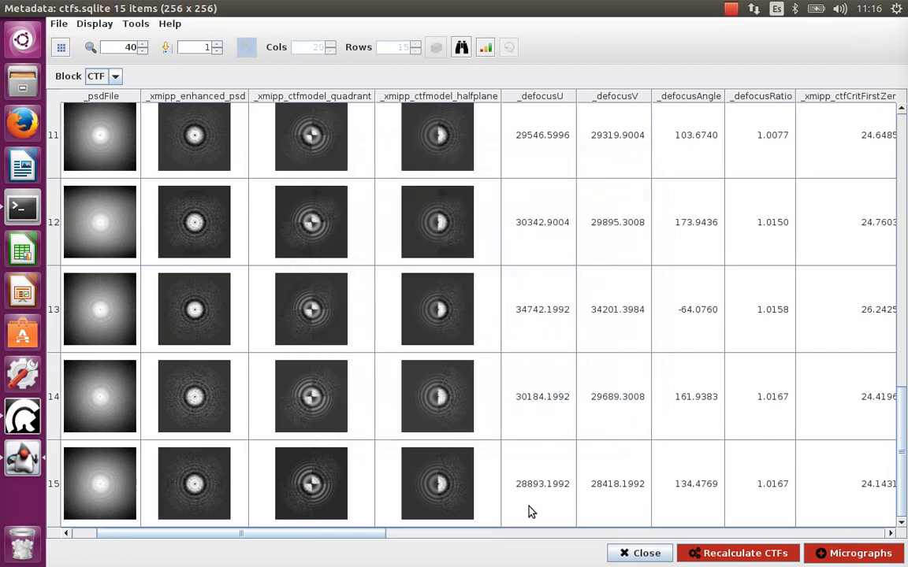
- Examine the newly shown criteria columns across all rows, highlighting row 2 to check its _xmipp_ctfCritNonAstigmaticValidty value
{"action": "left_click_drag", "start_coordinate": [347, 536], "coordinate": [506, 539]}
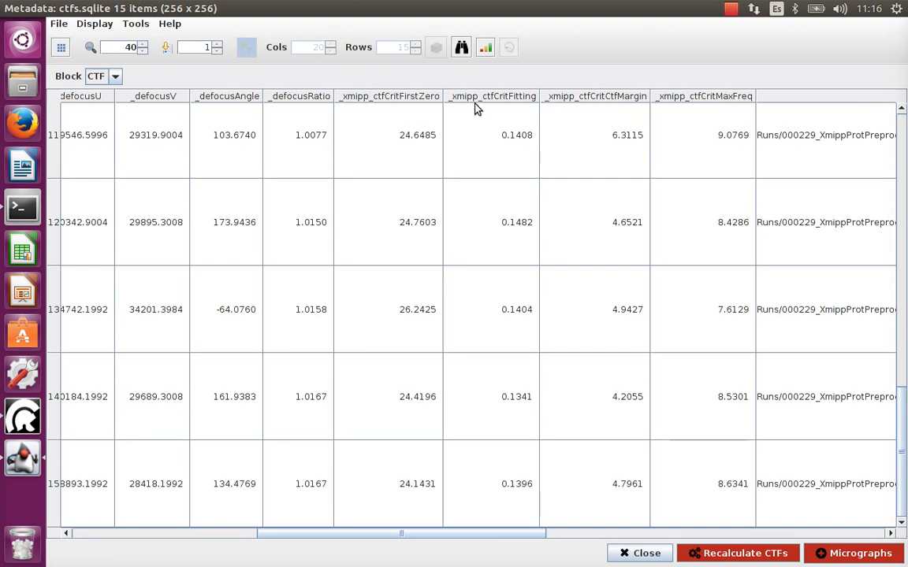
{"action": "left_click_drag", "start_coordinate": [535, 533], "coordinate": [902, 526]}
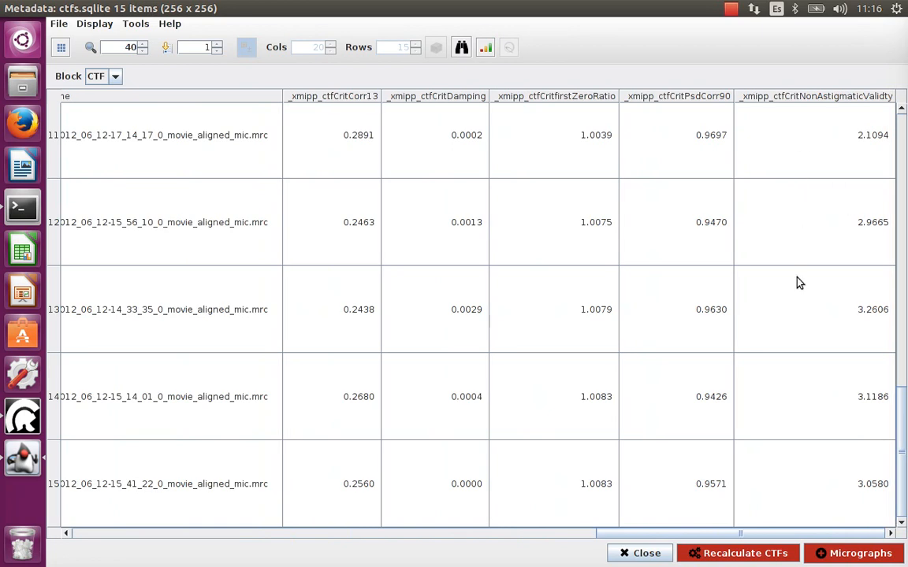
{"action": "scroll", "coordinate": [801, 302], "scroll_direction": "up", "scroll_amount": 5}
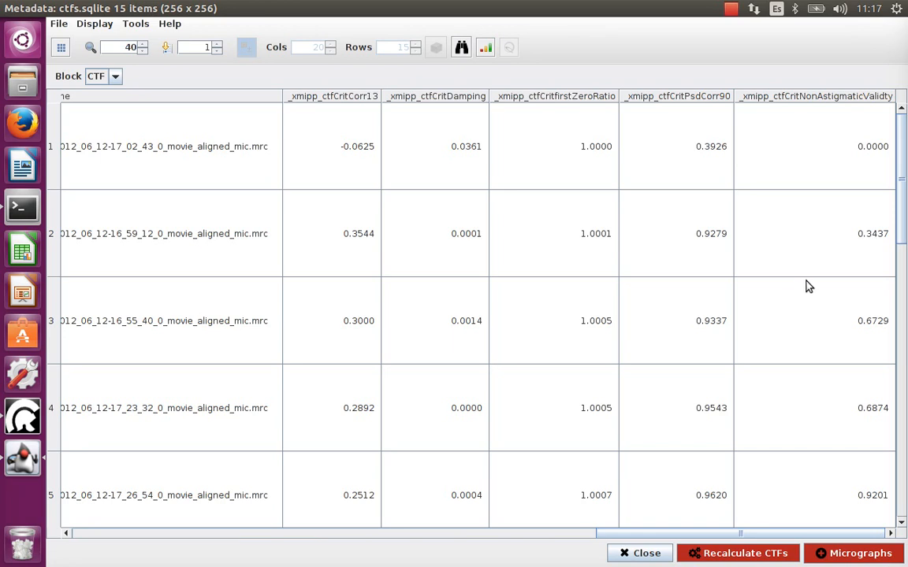
{"action": "left_click", "coordinate": [834, 230]}
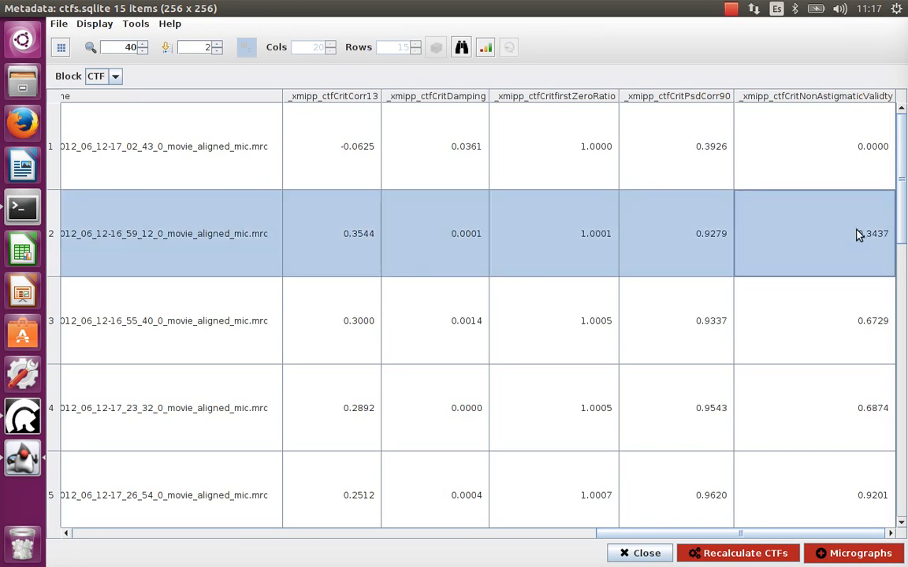
{"action": "left_click_drag", "start_coordinate": [904, 222], "coordinate": [906, 522]}
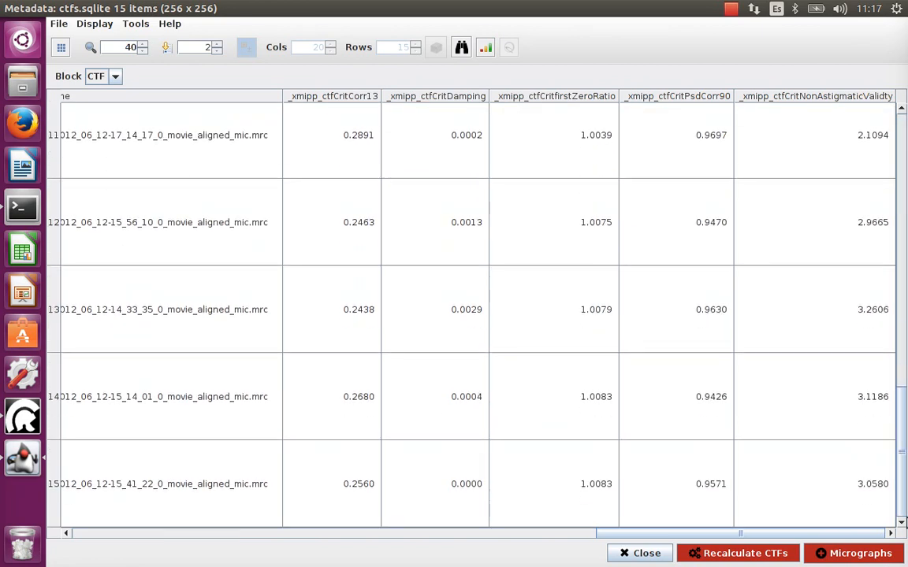
- Compare row 15's _xmipp_ctfCritNonAstigmaticValidty value with its PSD and CTF model images
{"action": "left_click", "coordinate": [851, 500]}
{"action": "left_click_drag", "start_coordinate": [835, 536], "coordinate": [876, 511]}
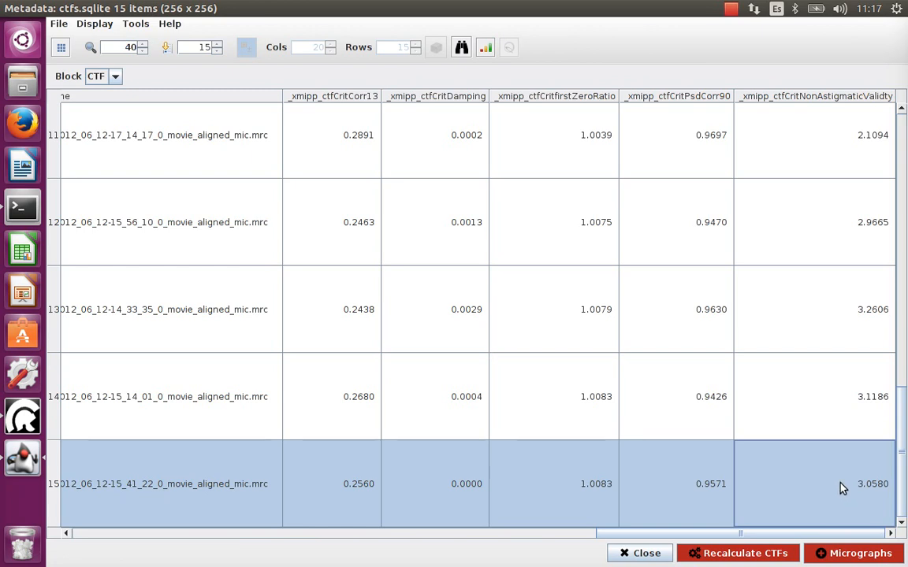
{"action": "left_click_drag", "start_coordinate": [814, 536], "coordinate": [248, 551]}
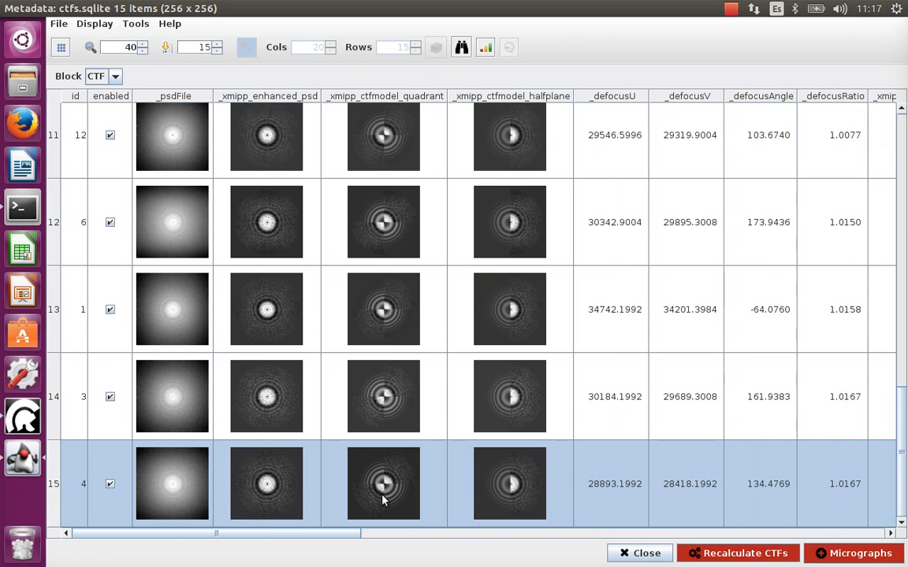
{"action": "left_click_drag", "start_coordinate": [348, 537], "coordinate": [867, 536]}
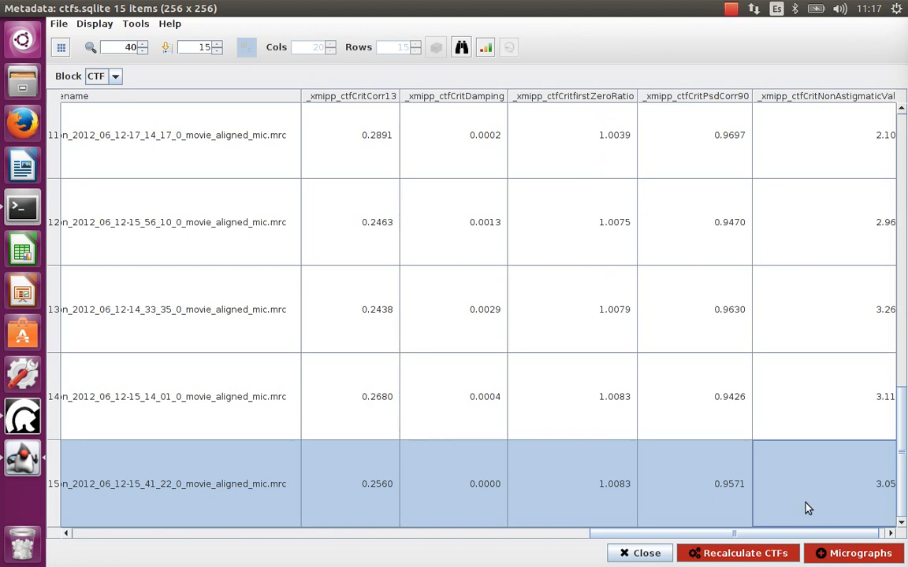
{"action": "left_click_drag", "start_coordinate": [822, 534], "coordinate": [850, 535]}
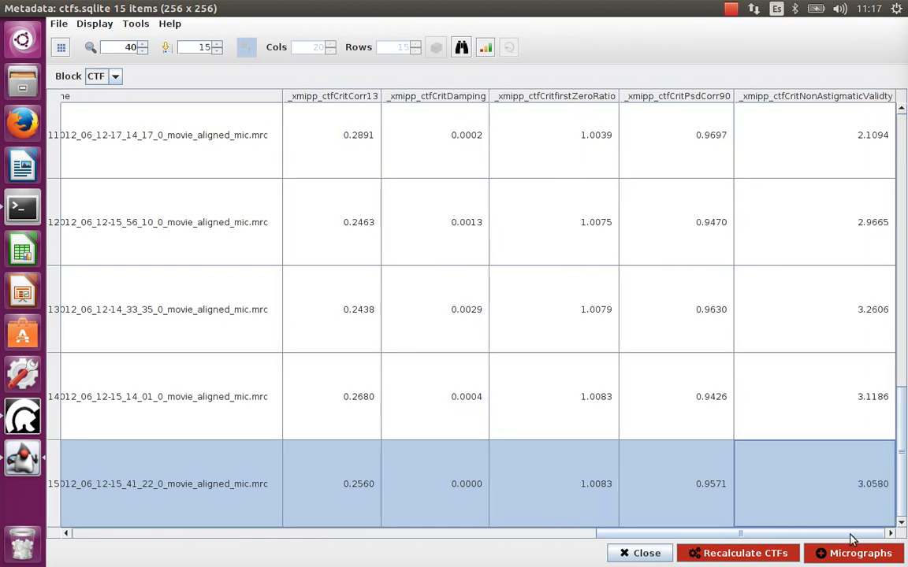
- Sort the table by ascending _xmipp_ctfCritfirstZeroRatio and inspect row 14's _xmipp_ctfmodel_quadrant image in its own window
{"action": "left_click", "coordinate": [579, 98]}
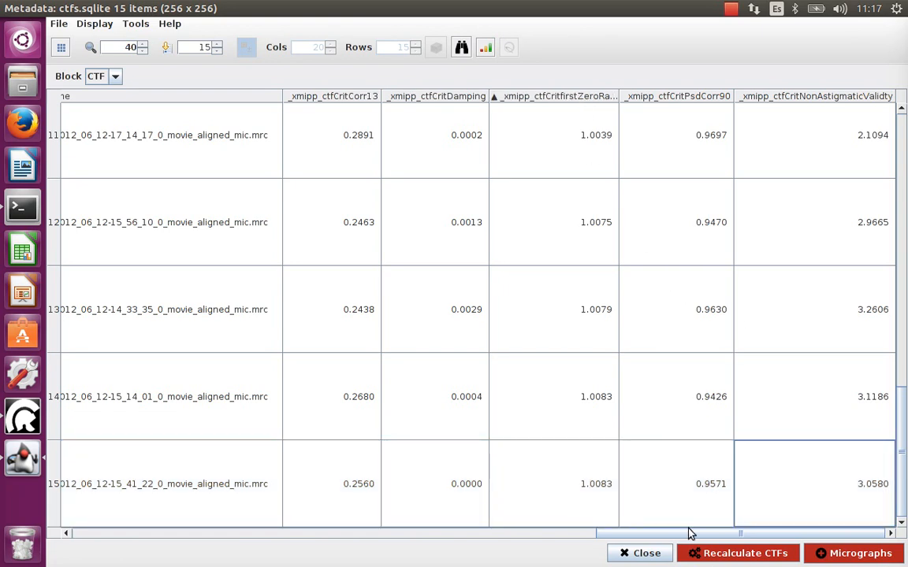
{"action": "left_click_drag", "start_coordinate": [689, 535], "coordinate": [226, 566]}
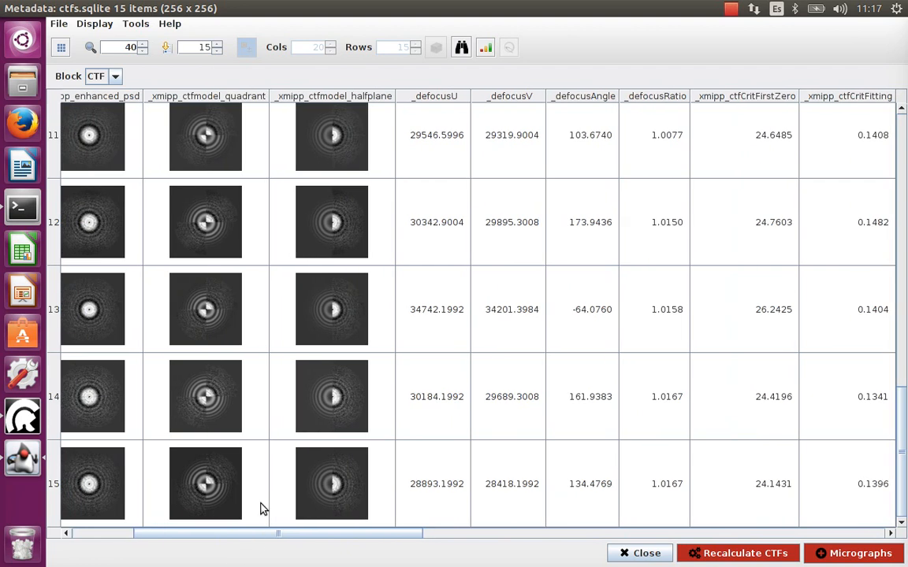
{"action": "double_click", "coordinate": [216, 412]}
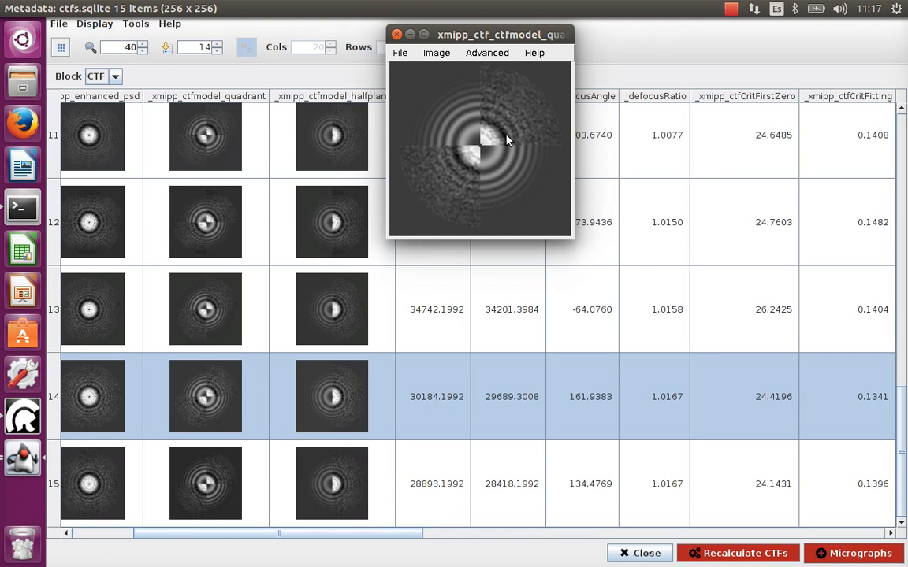
{"action": "left_click", "coordinate": [396, 35]}
- Check row 14's _xmipp_ctfCritfirstZeroRatio and _xmipp_ctfCritPsdCorr90 values against its PSD images
{"action": "left_click_drag", "start_coordinate": [411, 537], "coordinate": [875, 533]}
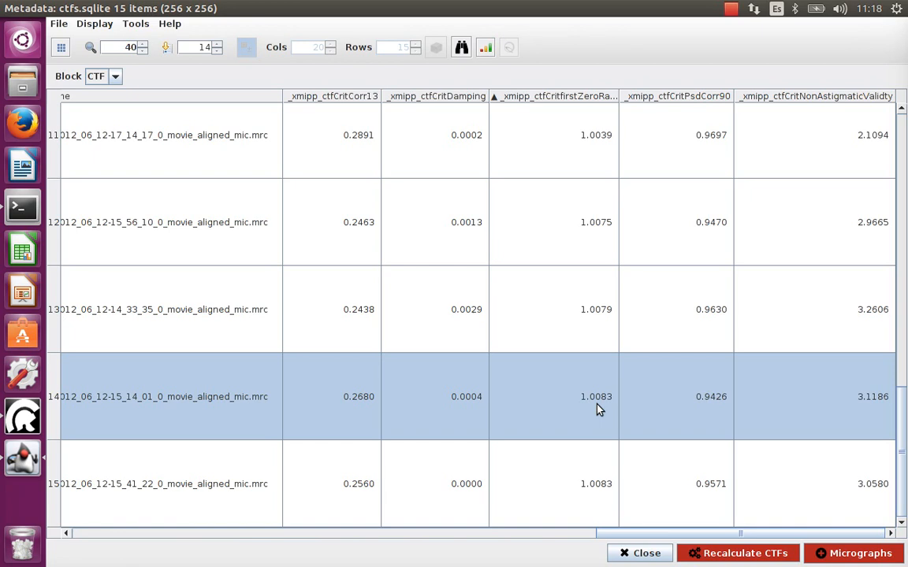
{"action": "left_click", "coordinate": [670, 412]}
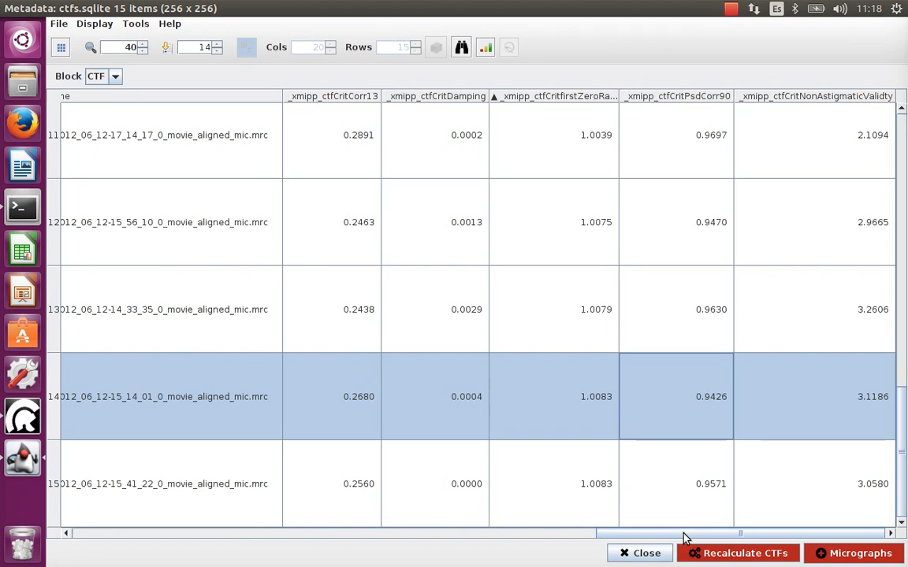
{"action": "left_click_drag", "start_coordinate": [684, 534], "coordinate": [65, 559]}
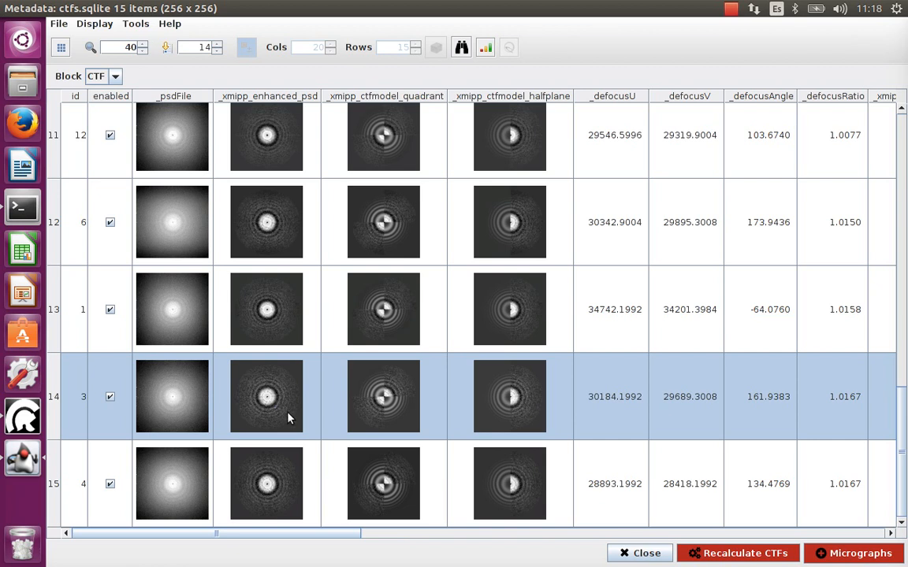
{"action": "left_click_drag", "start_coordinate": [328, 535], "coordinate": [820, 498]}
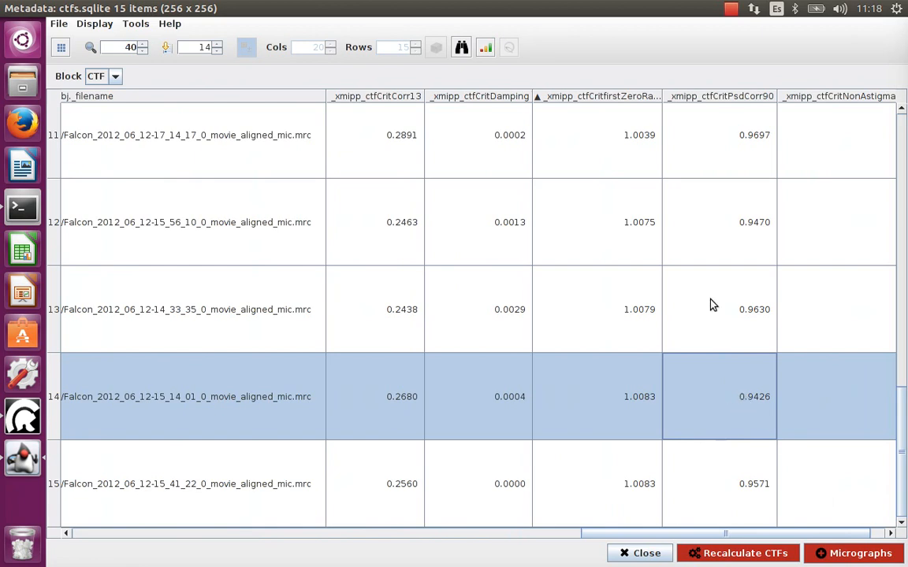
- Sort the table by ascending _xmipp_ctfCritPsdCorr90 and compare the disabled CTF with id 11 against the second row
{"action": "left_click", "coordinate": [735, 97]}
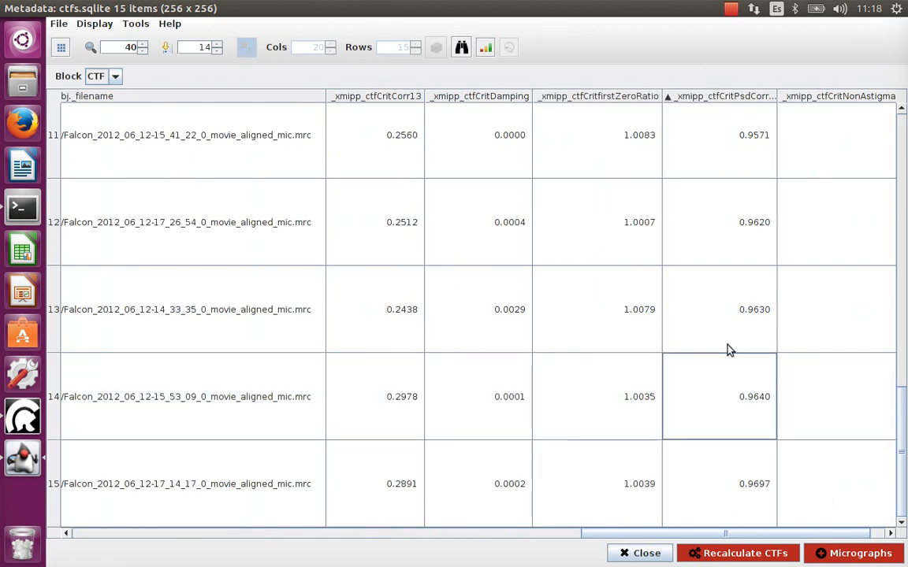
{"action": "scroll", "coordinate": [729, 349], "scroll_direction": "up", "scroll_amount": 5}
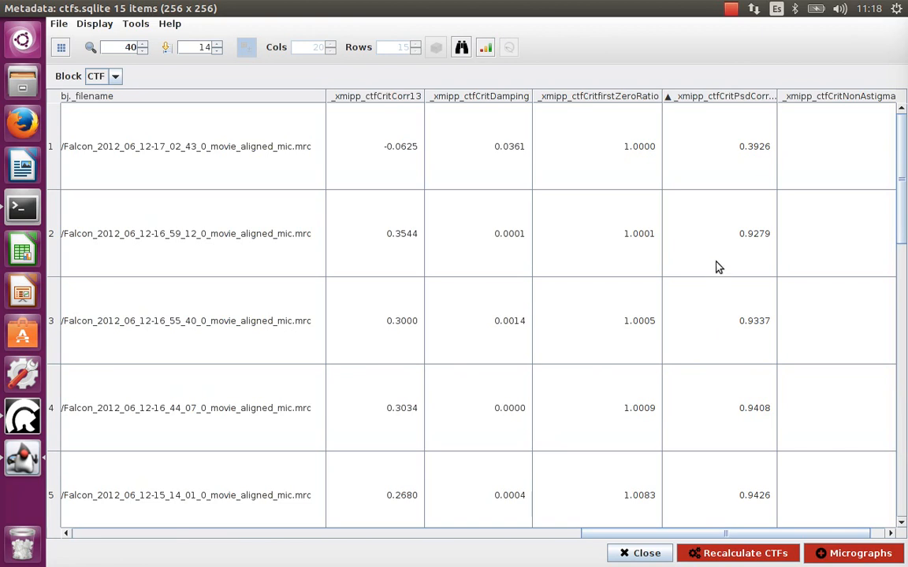
{"action": "left_click", "coordinate": [715, 178]}
{"action": "left_click_drag", "start_coordinate": [681, 542], "coordinate": [170, 538]}
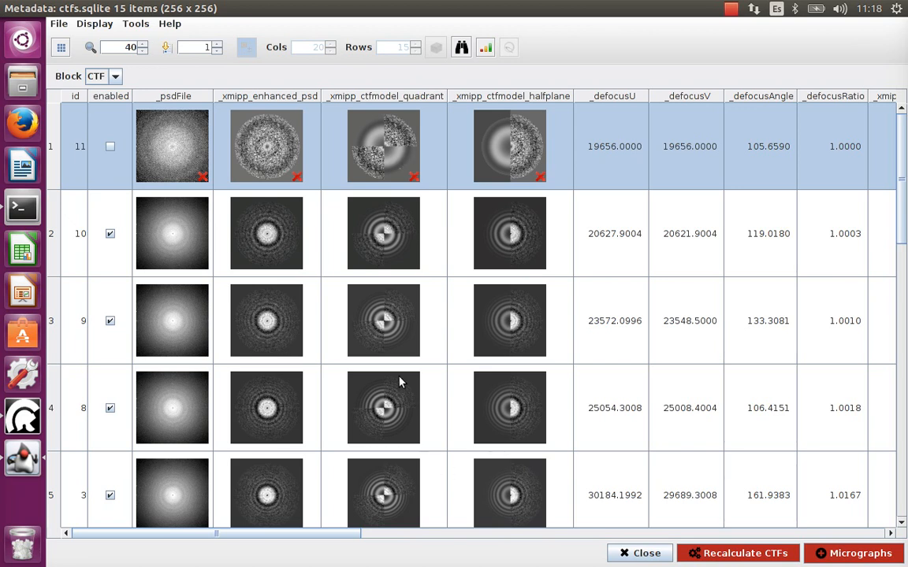
{"action": "left_click_drag", "start_coordinate": [344, 536], "coordinate": [816, 476]}
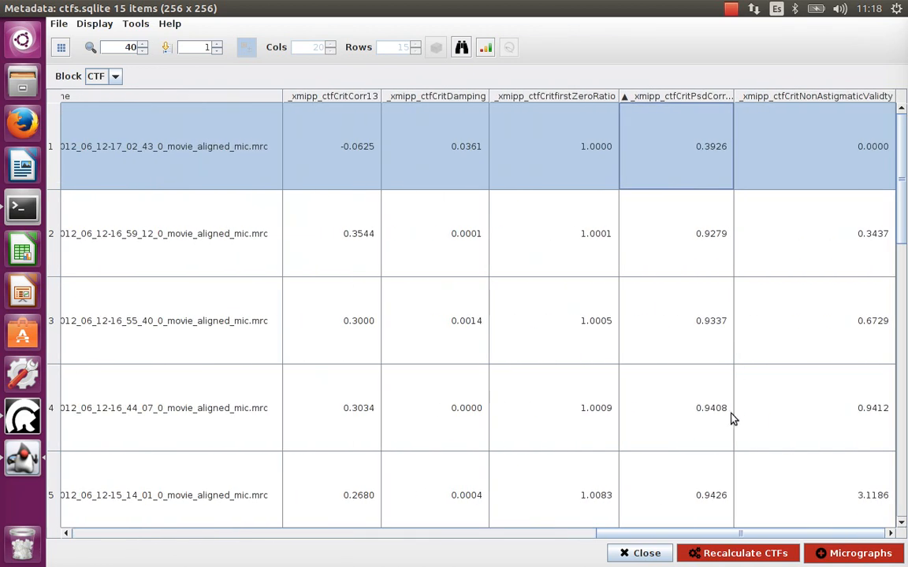
{"action": "left_click", "coordinate": [692, 221]}
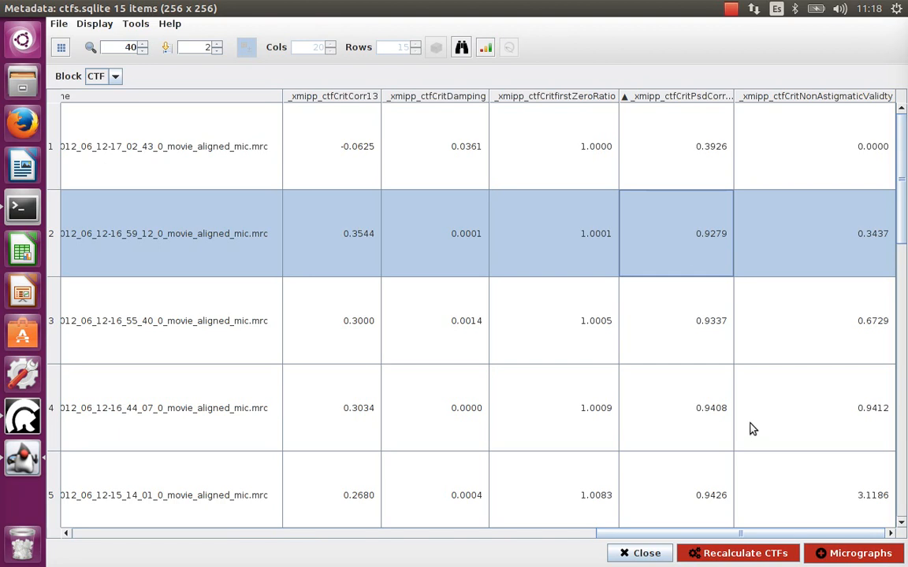
- Compare row 2's _xmipp_ctfCritFitting value with its _xmipp_ctfmodel_quadrant image in a separate window, and close the image
{"action": "left_click_drag", "start_coordinate": [741, 534], "coordinate": [215, 560]}
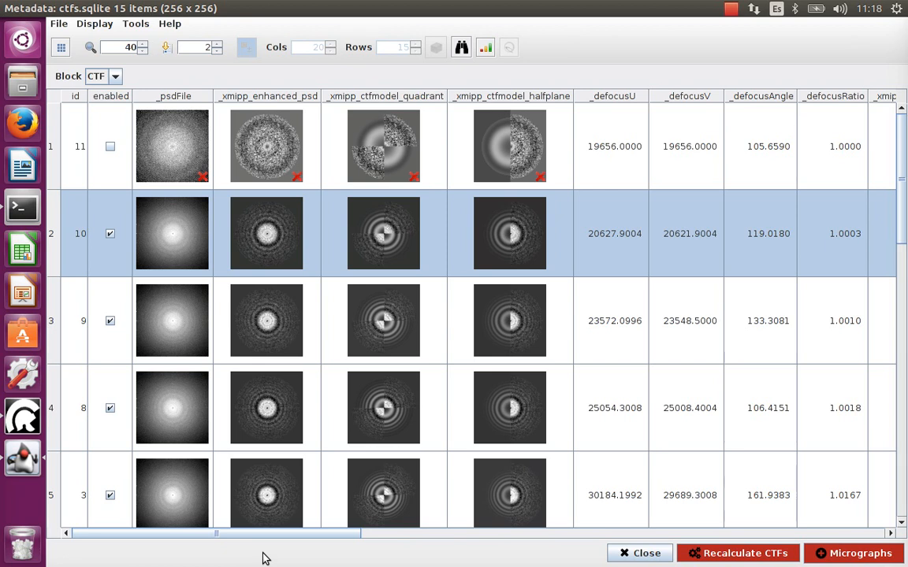
{"action": "left_click_drag", "start_coordinate": [273, 536], "coordinate": [502, 557]}
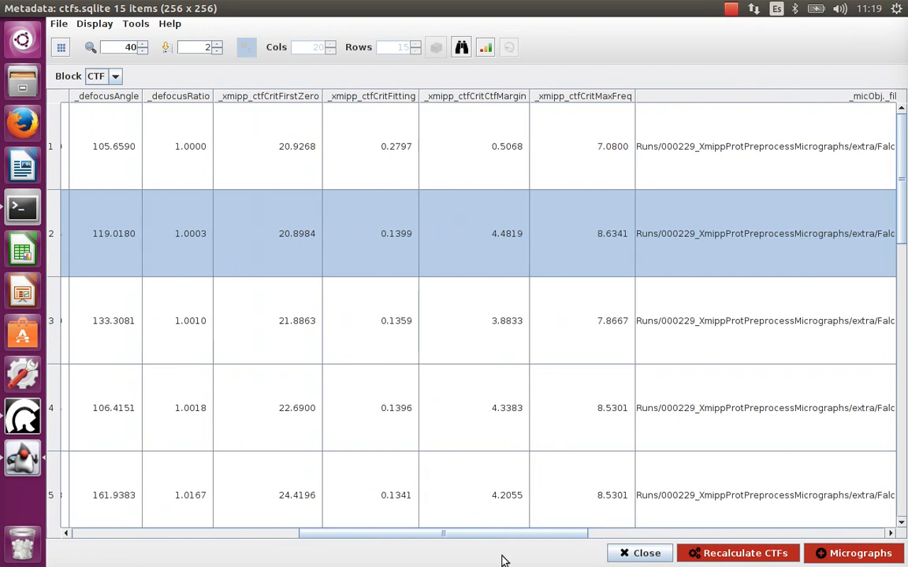
{"action": "left_click", "coordinate": [378, 254]}
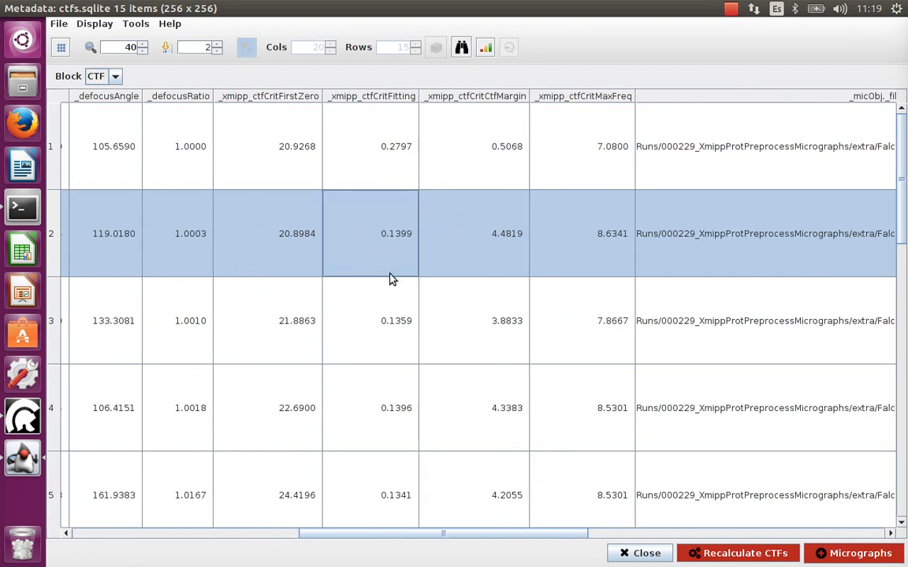
{"action": "left_click_drag", "start_coordinate": [543, 538], "coordinate": [314, 465]}
{"action": "double_click", "coordinate": [384, 245]}
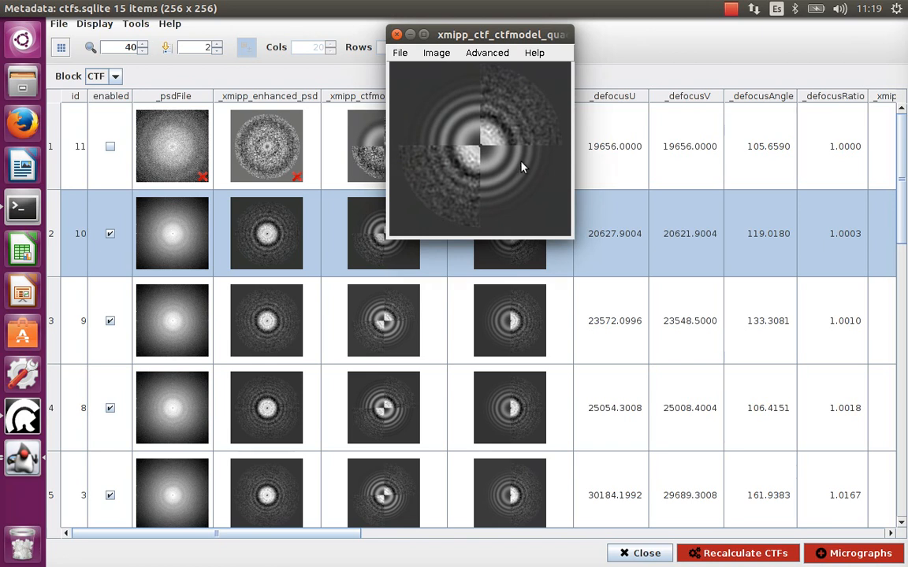
{"action": "left_click_drag", "start_coordinate": [506, 35], "coordinate": [378, 68]}
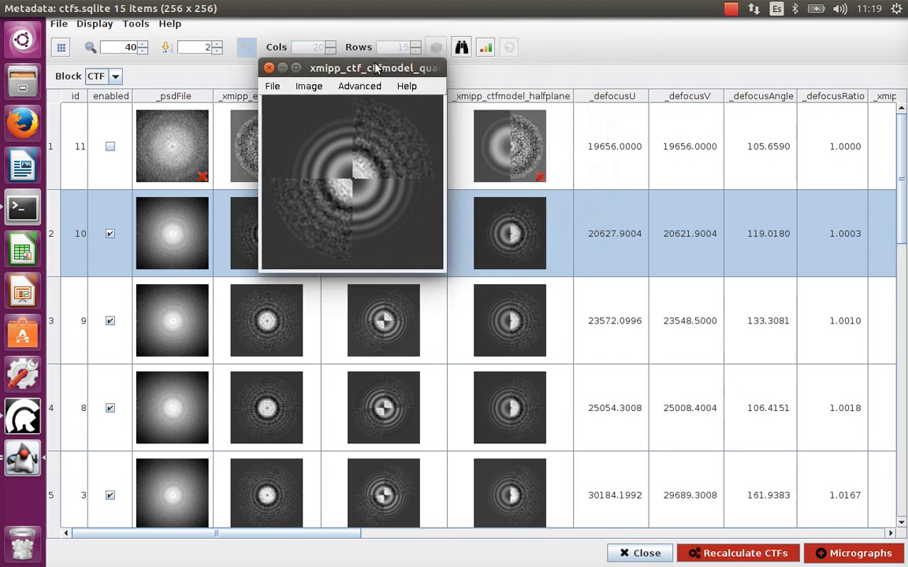
{"action": "left_click", "coordinate": [268, 68]}
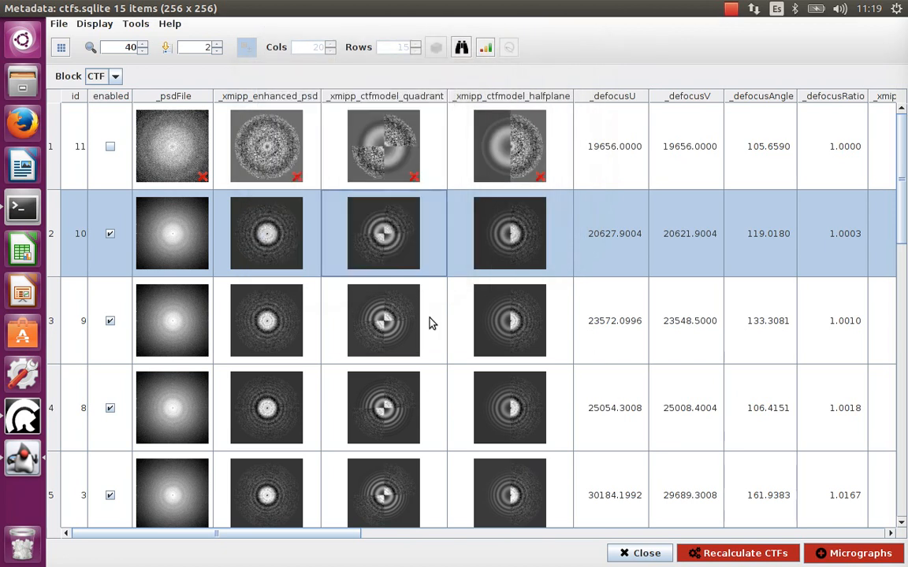
- Examine the first zero, fitting, CTF margin and maximum frequency criteria across all rows of the CTF table
{"action": "left_click_drag", "start_coordinate": [331, 534], "coordinate": [569, 532]}
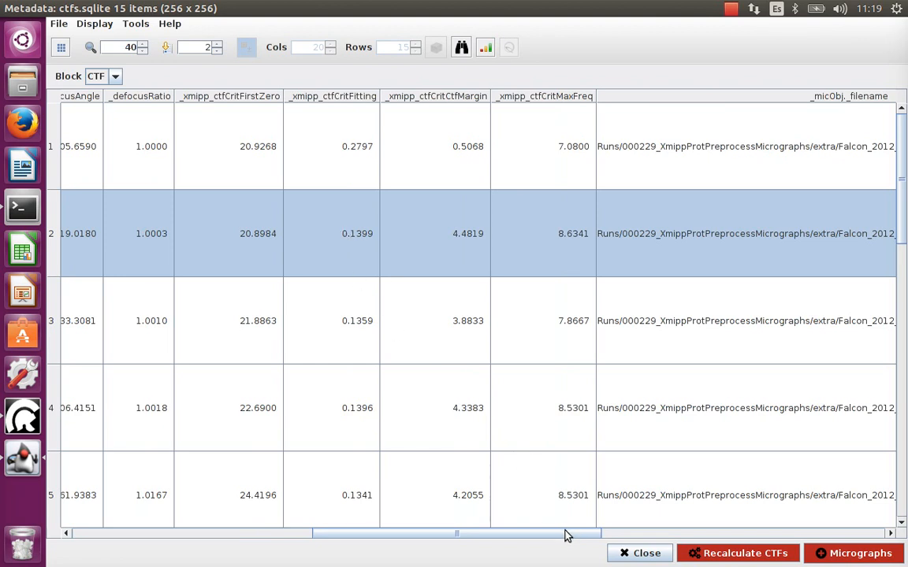
{"action": "scroll", "coordinate": [406, 441], "scroll_direction": "down", "scroll_amount": 4}
{"action": "scroll", "coordinate": [398, 439], "scroll_direction": "up", "scroll_amount": 1}
{"action": "scroll", "coordinate": [397, 438], "scroll_direction": "up", "scroll_amount": 4}
- Select the CTFs in rows 2 to 15, request a new Micrographs subset from them, and cancel the creation
{"action": "left_click_drag", "start_coordinate": [490, 535], "coordinate": [172, 563]}
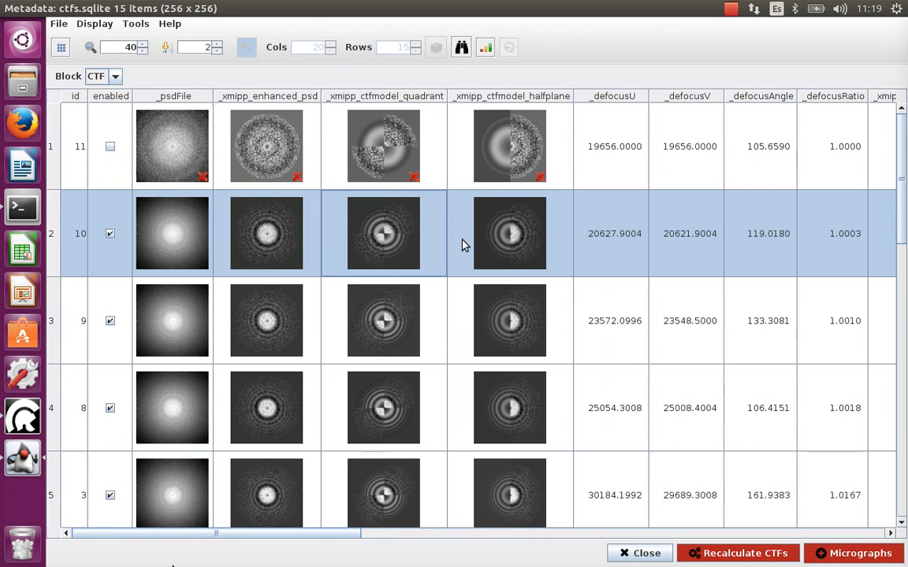
{"action": "scroll", "coordinate": [502, 323], "scroll_direction": "down", "scroll_amount": 5}
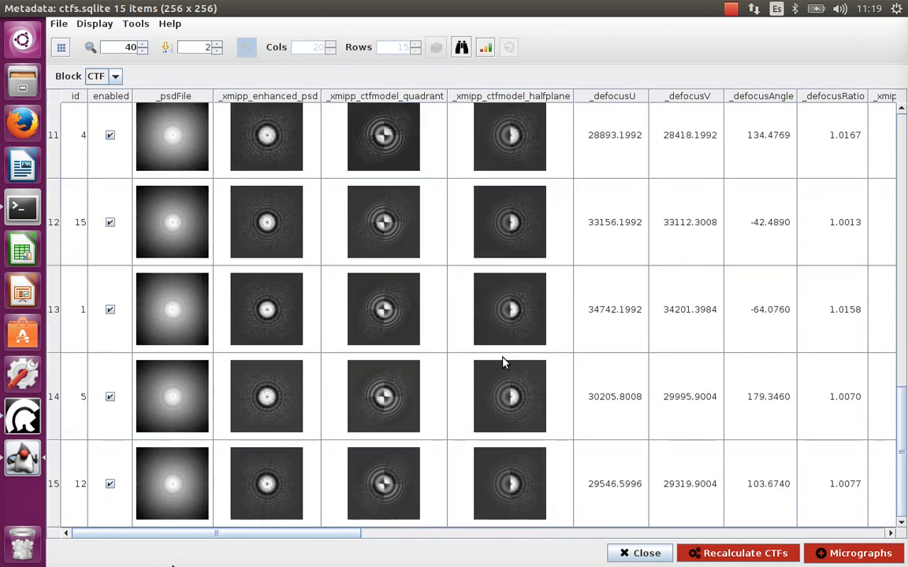
{"action": "left_click", "coordinate": [513, 464], "text": "shift"}
{"action": "scroll", "coordinate": [513, 453], "scroll_direction": "up", "scroll_amount": 5}
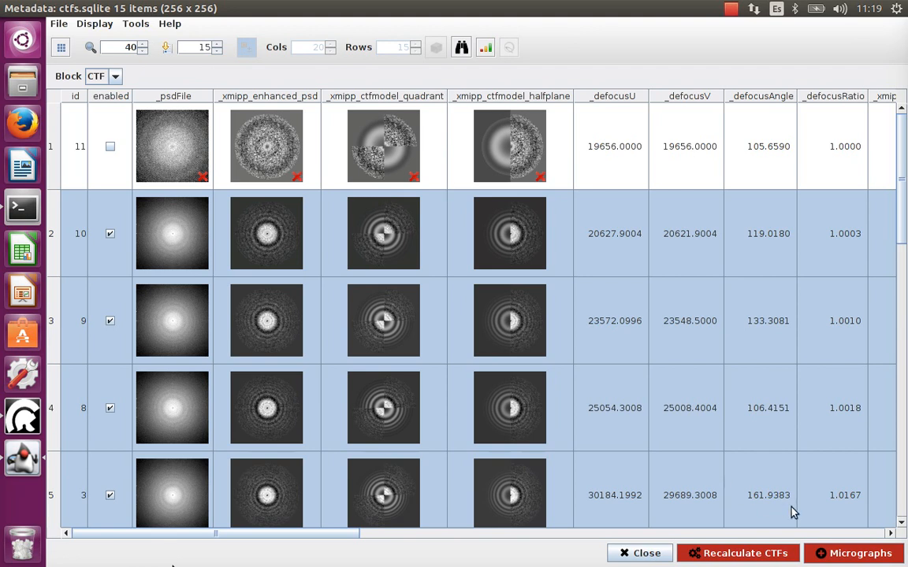
{"action": "left_click", "coordinate": [833, 556]}
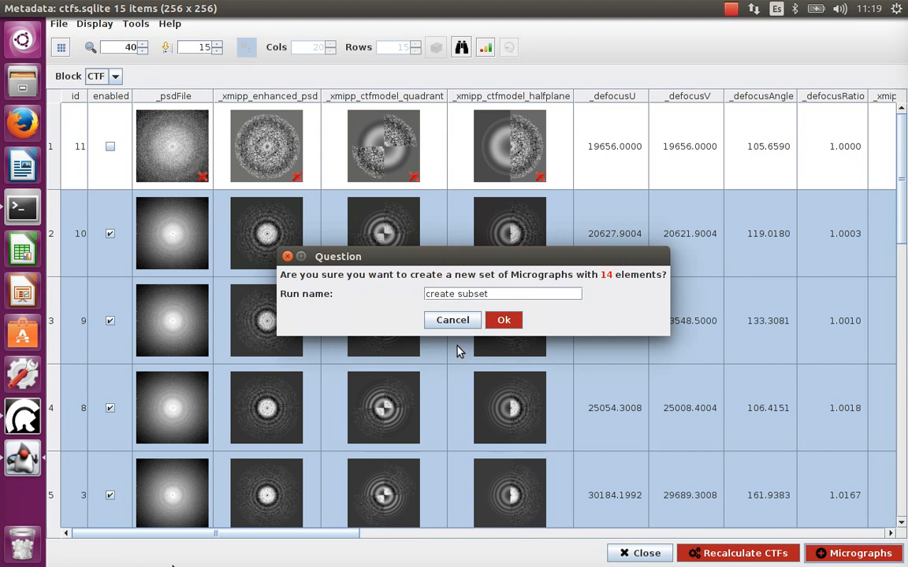
{"action": "left_click", "coordinate": [449, 320]}
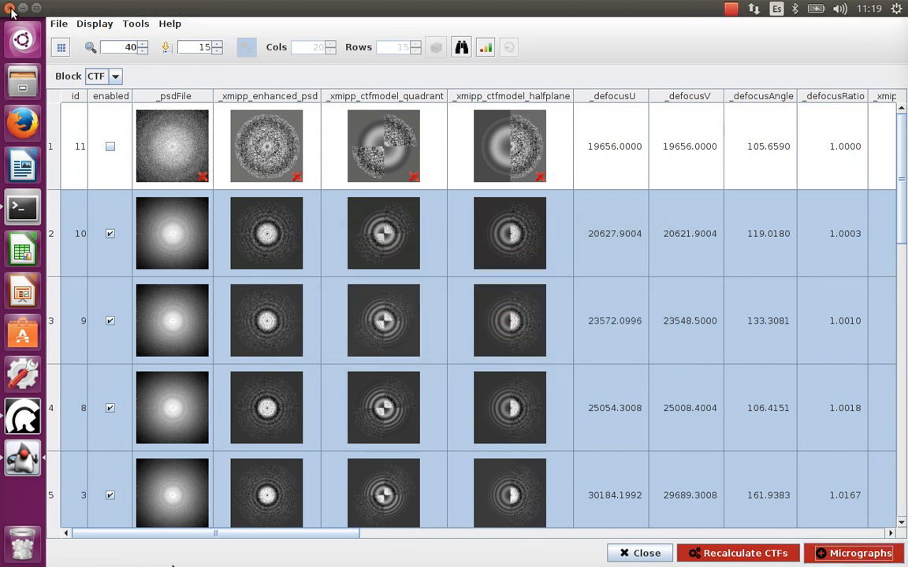
- Close the CTF table and review the inputs and output sets of the goodCTFs run, including outputMicrographs
{"action": "left_click", "coordinate": [12, 8]}
{"action": "left_click", "coordinate": [577, 301]}
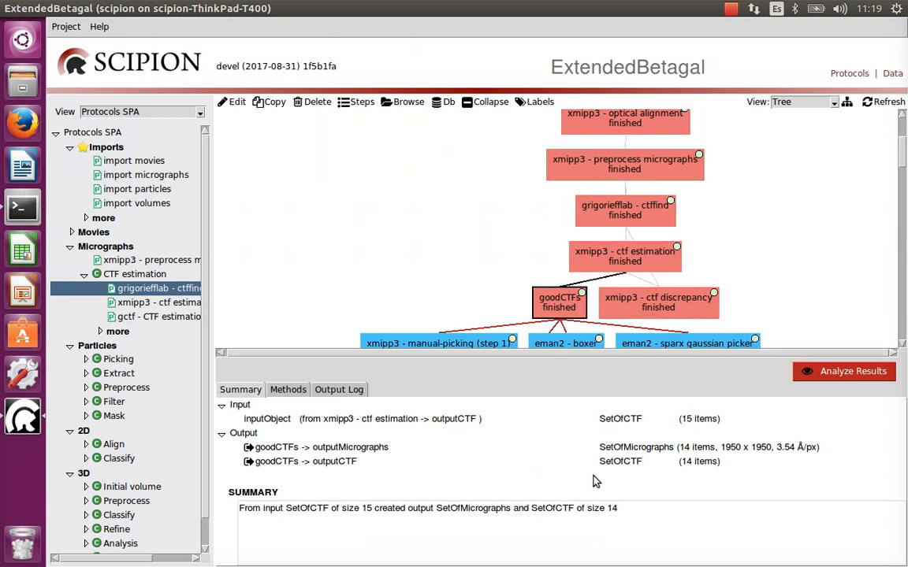
{"action": "left_click", "coordinate": [661, 448]}
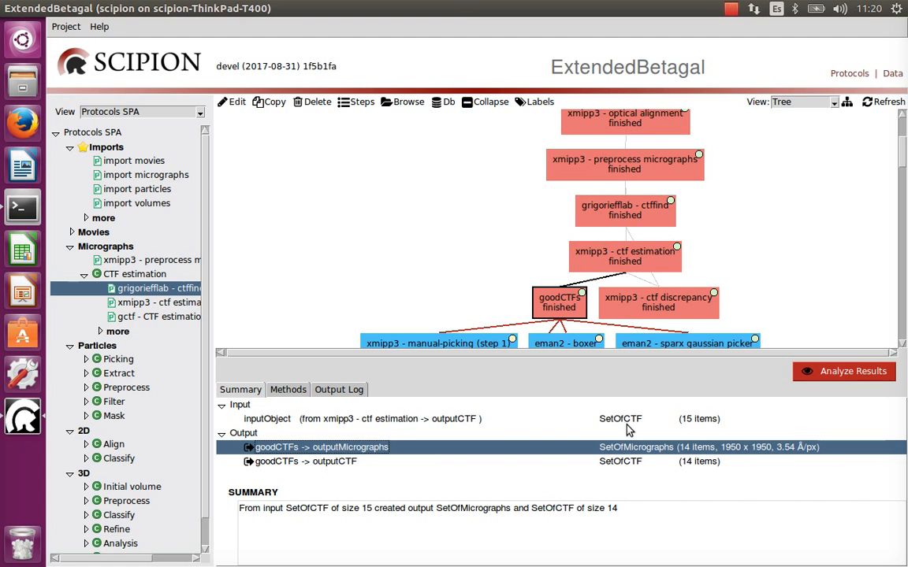
- Review the Reference CTF and target CTF inputs in the xmipp3 - ctf discrepancy protocol form, and close it
{"action": "left_click", "coordinate": [660, 303]}
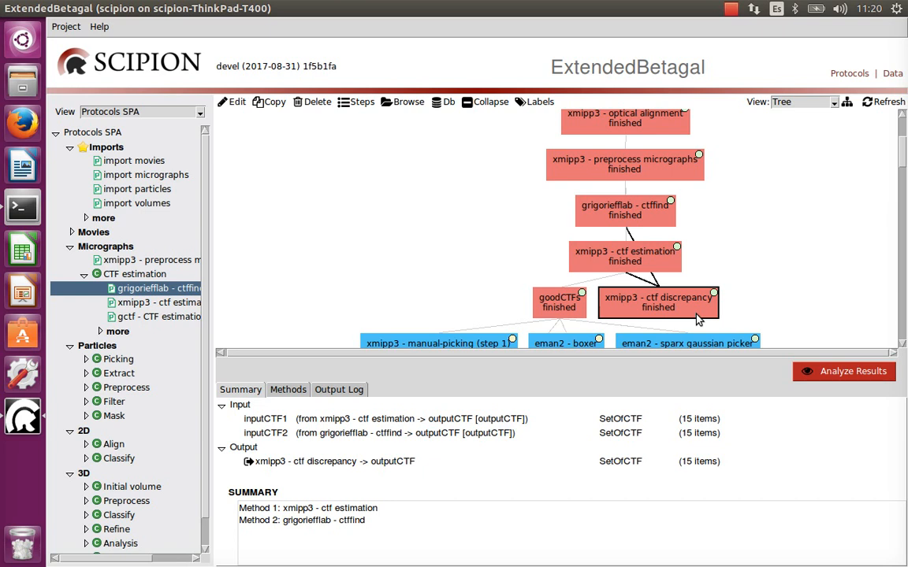
{"action": "mouse_move", "coordinate": [697, 315]}
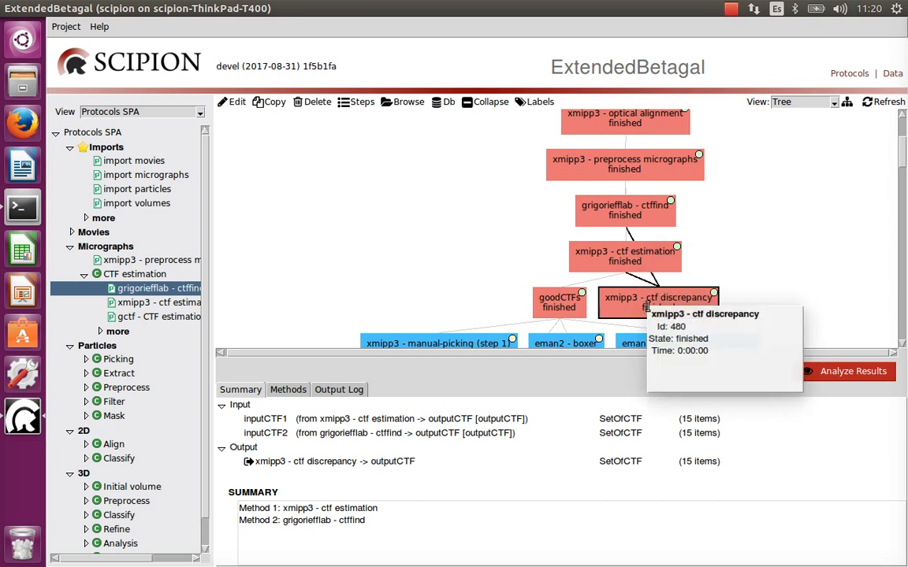
{"action": "double_click", "coordinate": [628, 308]}
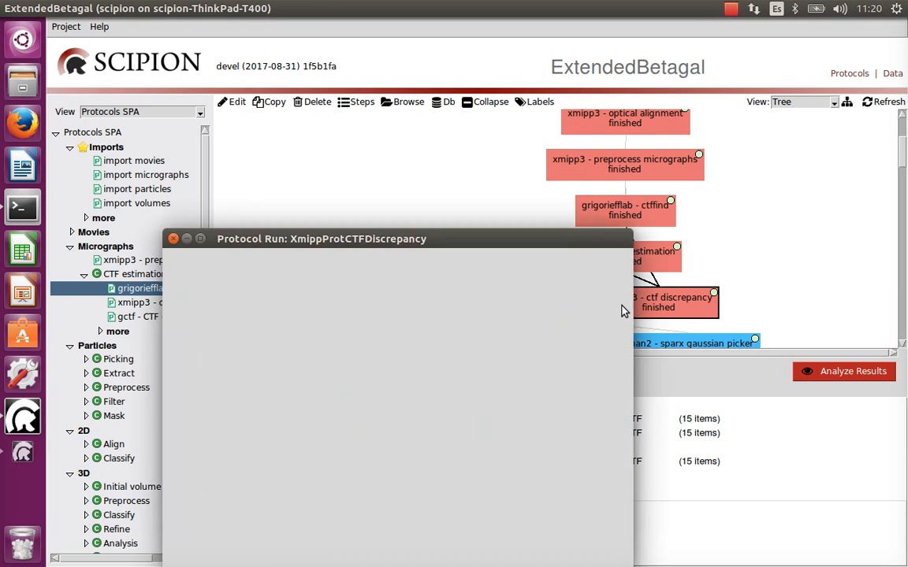
{"action": "left_click_drag", "start_coordinate": [431, 245], "coordinate": [422, 166]}
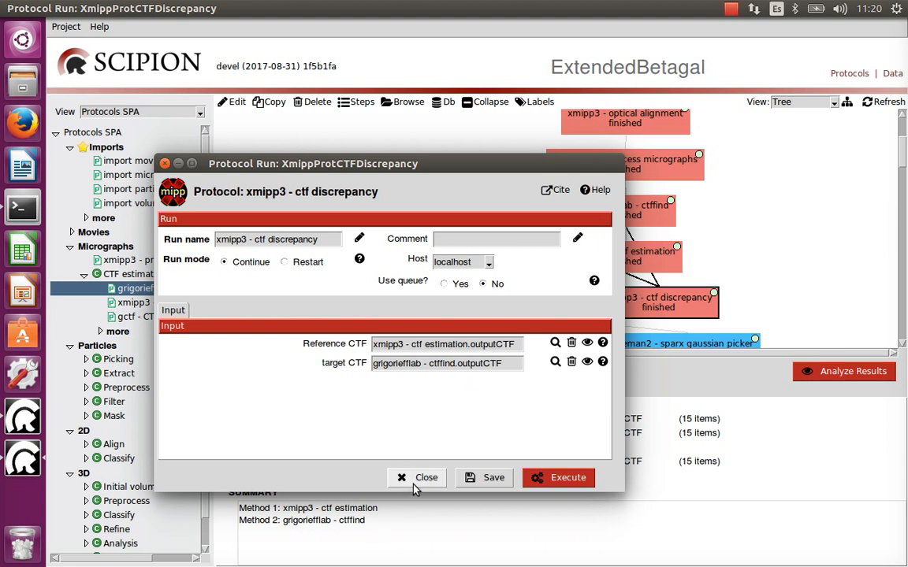
{"action": "left_click", "coordinate": [810, 426]}
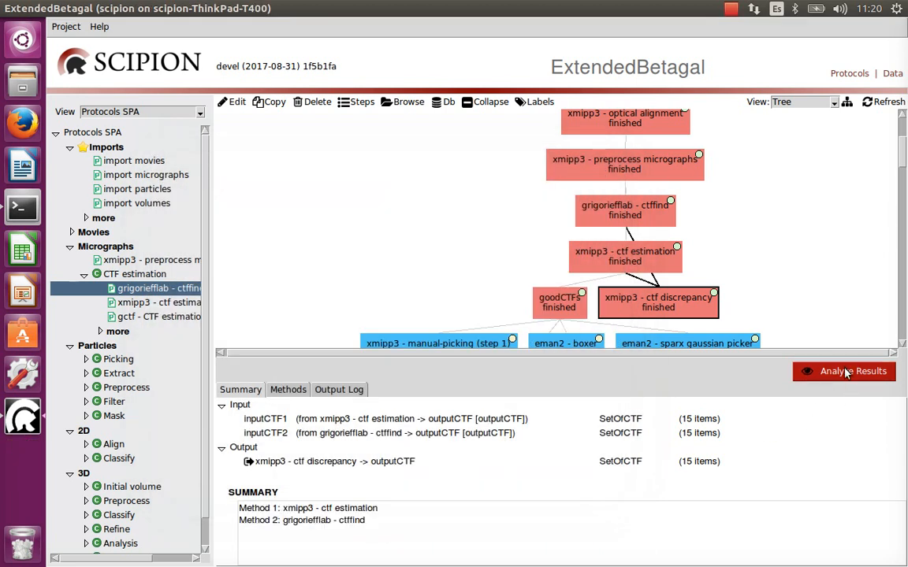
- Analyze the ctf discrepancy results and examine the _discrepancy_resolution and _discrepancy_astigmatism columns in a maximized CTF table
{"action": "left_click", "coordinate": [829, 370]}
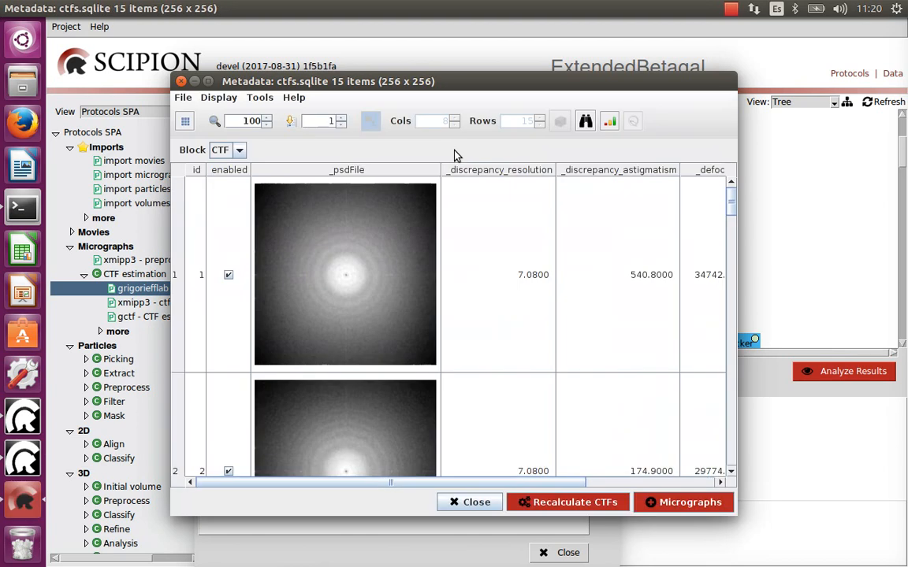
{"action": "left_click", "coordinate": [206, 81]}
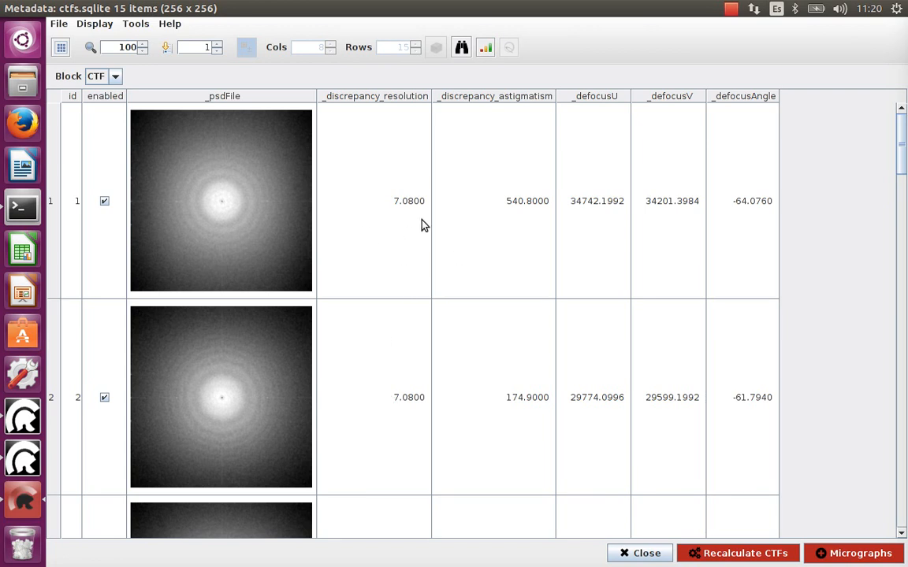
{"action": "scroll", "coordinate": [457, 362], "scroll_direction": "down", "scroll_amount": 10}
{"action": "scroll", "coordinate": [419, 381], "scroll_direction": "up", "scroll_amount": 10}
{"action": "scroll", "coordinate": [531, 427], "scroll_direction": "down", "scroll_amount": 10}
{"action": "scroll", "coordinate": [530, 428], "scroll_direction": "up", "scroll_amount": 10}
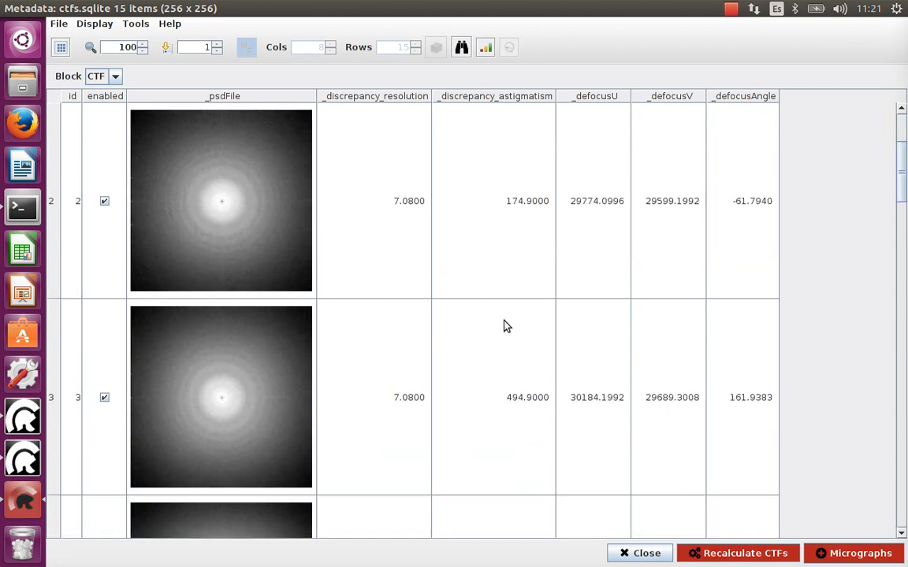
- Sort the table by ascending _discrepancy_astigmatism, compare the first and last rows' defocus values, and close the table and its viewer
{"action": "left_click", "coordinate": [530, 98]}
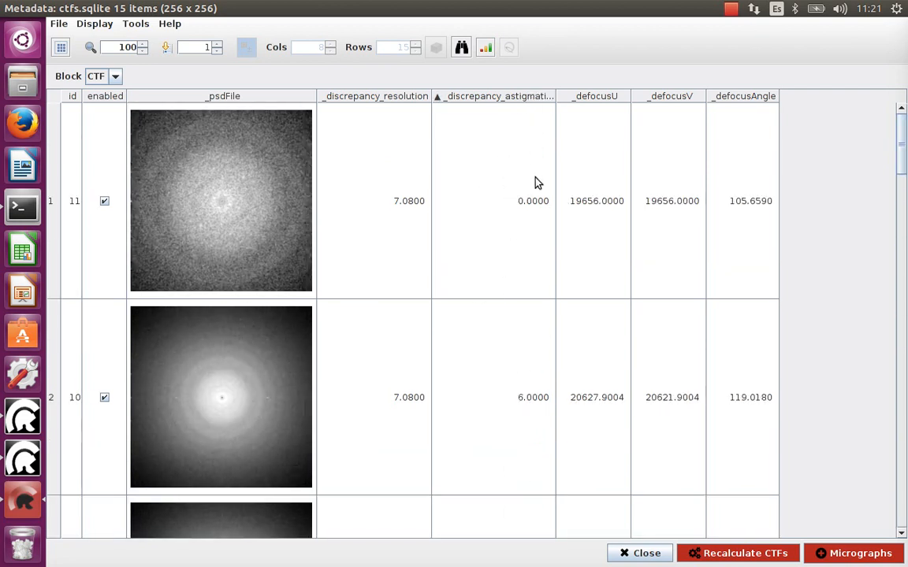
{"action": "scroll", "coordinate": [503, 260], "scroll_direction": "down", "scroll_amount": 10}
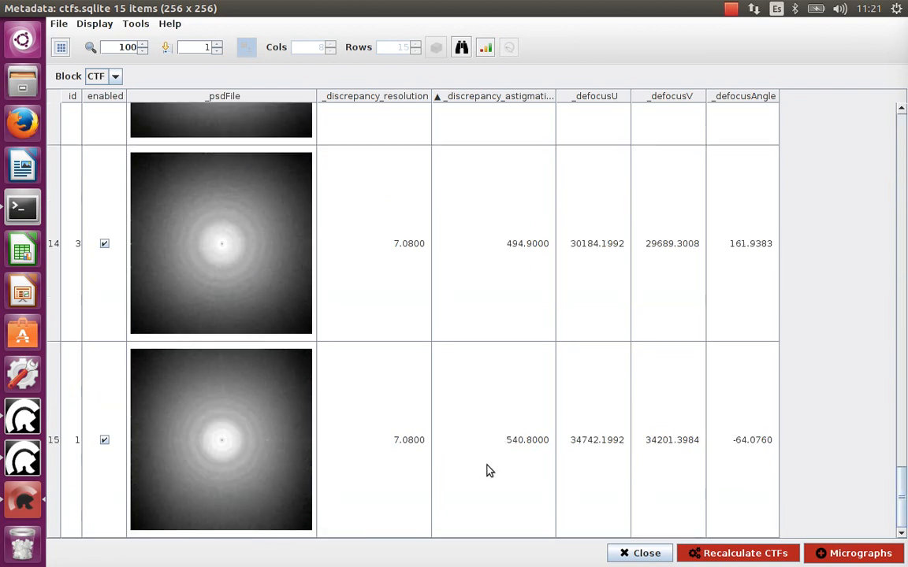
{"action": "left_click", "coordinate": [490, 465]}
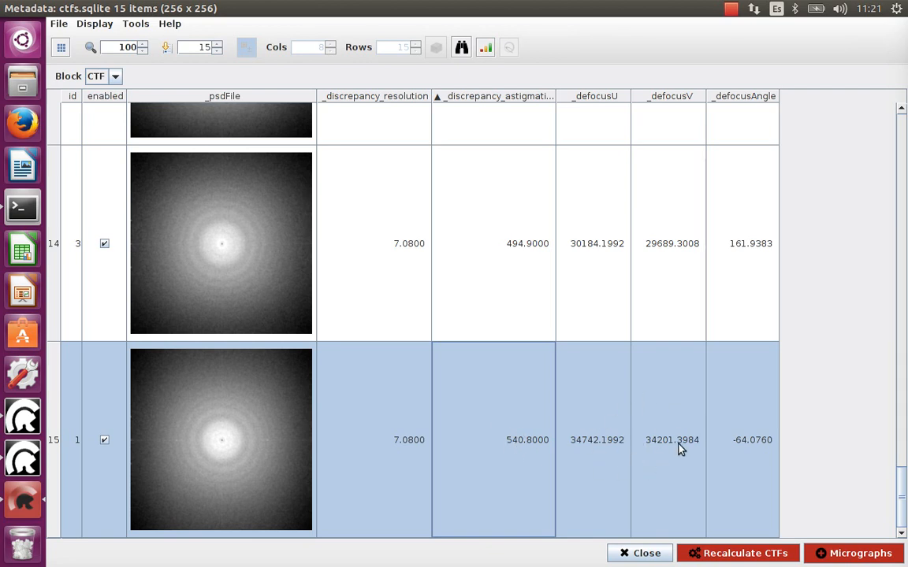
{"action": "scroll", "coordinate": [707, 460], "scroll_direction": "up", "scroll_amount": 10}
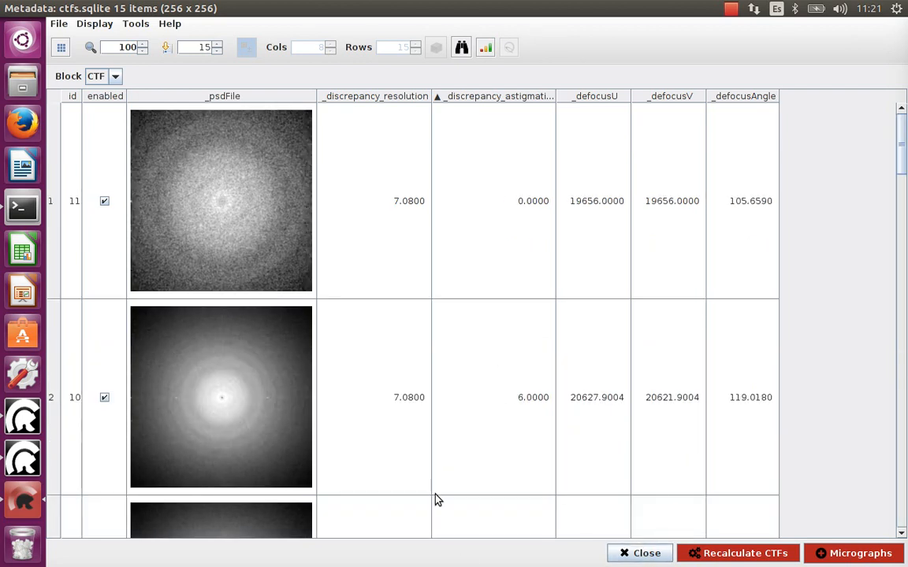
{"action": "scroll", "coordinate": [575, 356], "scroll_direction": "down", "scroll_amount": 10}
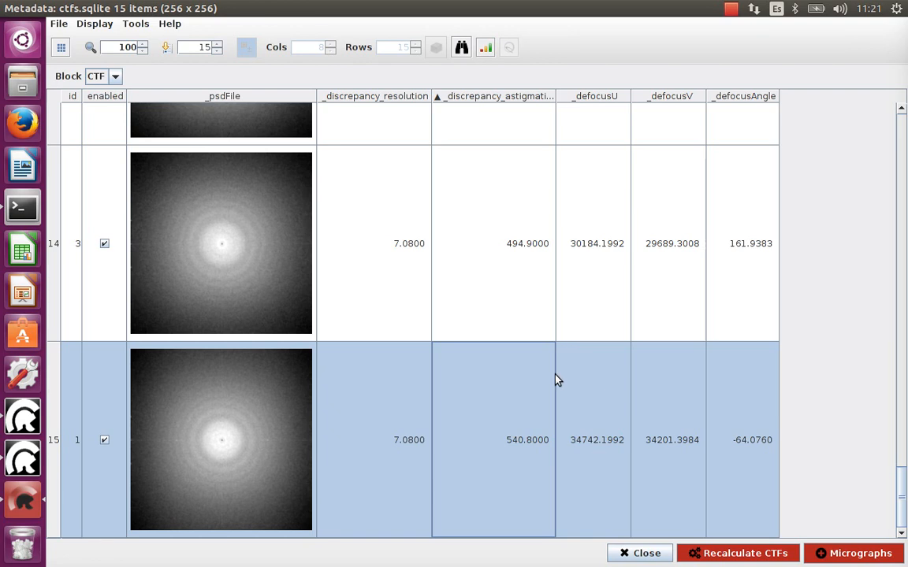
{"action": "left_click", "coordinate": [631, 553]}
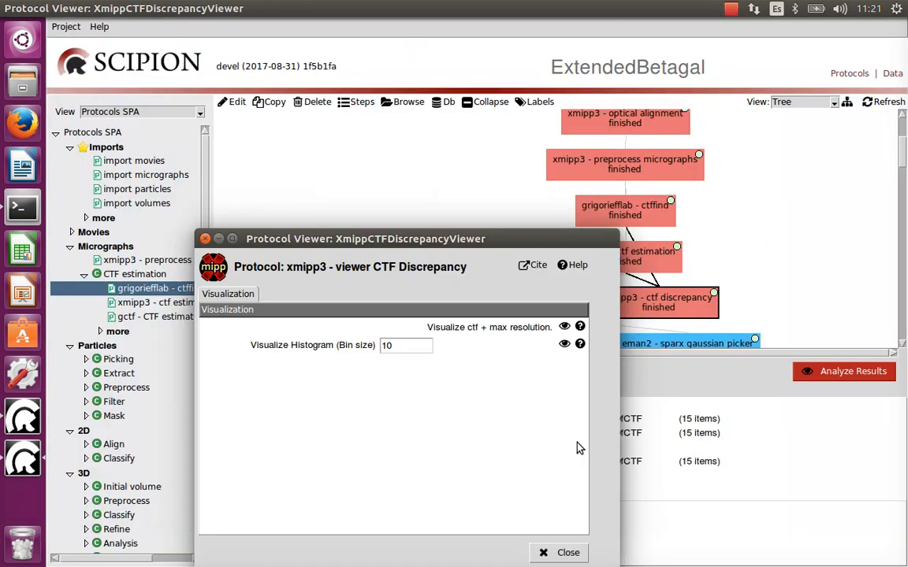
{"action": "left_click", "coordinate": [560, 552]}
- Review the workflow tree from import movies through goodCTFs and CTF discrepancy down to the particle-picking protocols
{"action": "scroll", "coordinate": [659, 237], "scroll_direction": "down", "scroll_amount": 2}
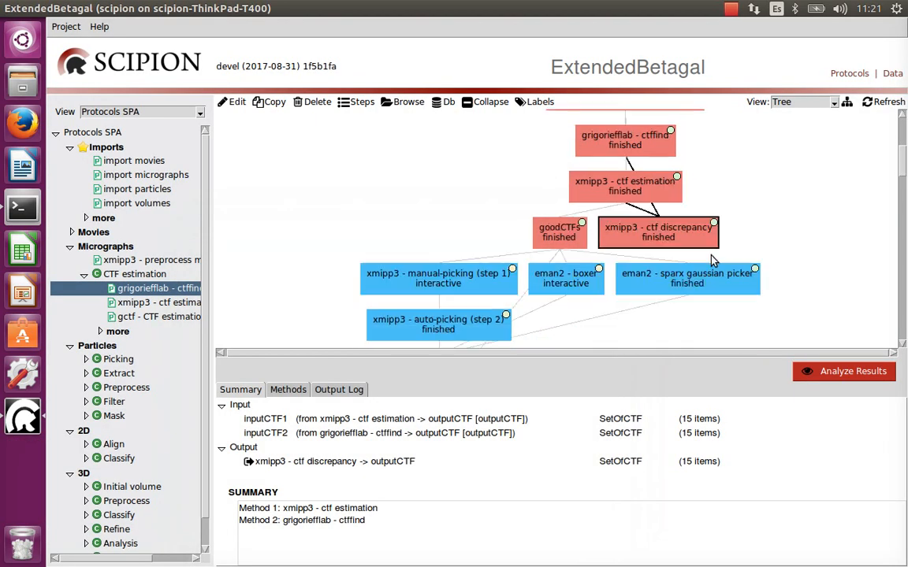
{"action": "left_click", "coordinate": [554, 230]}
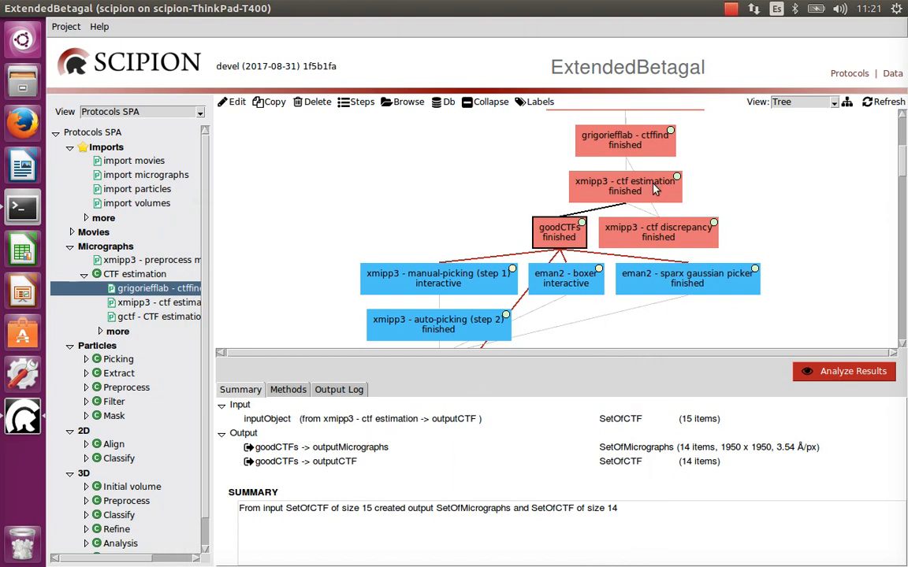
{"action": "scroll", "coordinate": [662, 196], "scroll_direction": "up", "scroll_amount": 5}
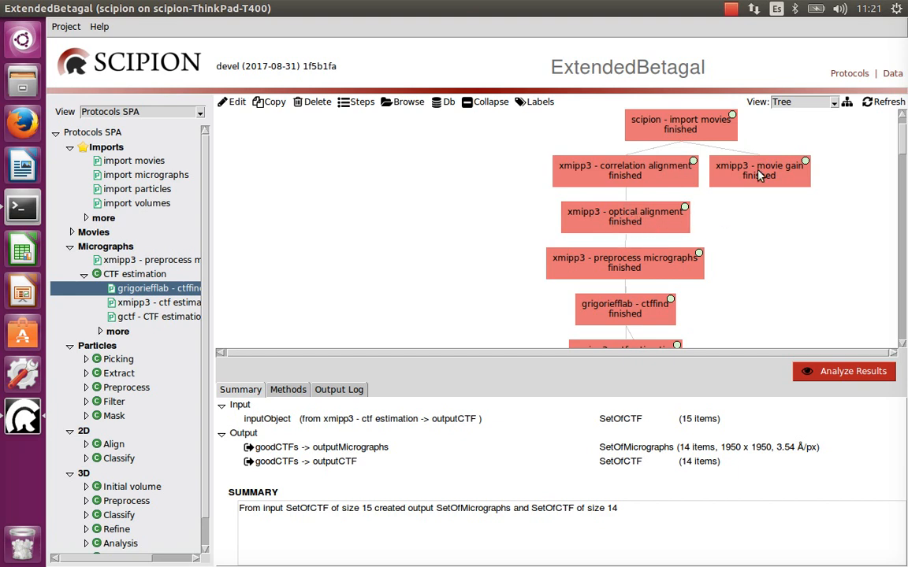
{"action": "scroll", "coordinate": [750, 202], "scroll_direction": "down", "scroll_amount": 1}
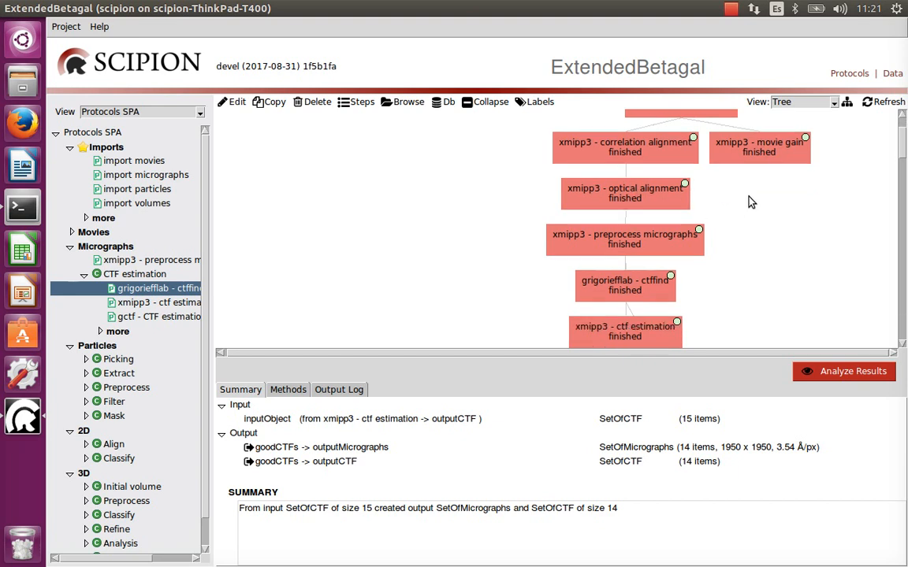
{"action": "scroll", "coordinate": [749, 207], "scroll_direction": "down", "scroll_amount": 2}
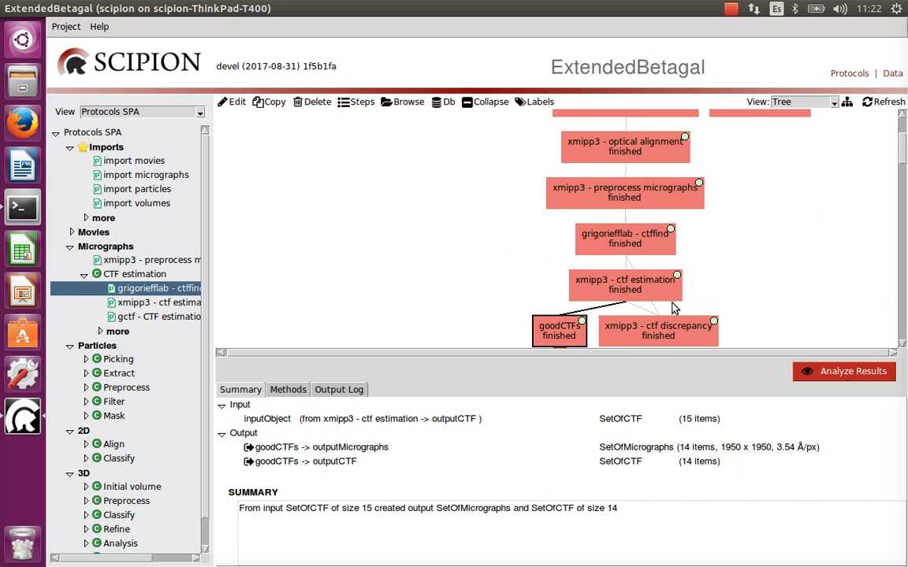
{"action": "scroll", "coordinate": [681, 280], "scroll_direction": "down", "scroll_amount": 1}
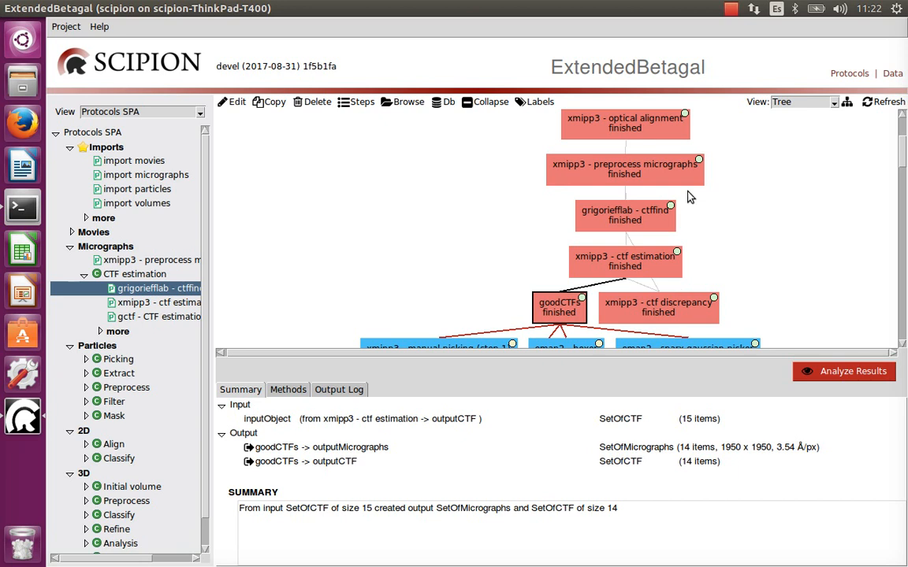
{"action": "scroll", "coordinate": [598, 209], "scroll_direction": "down", "scroll_amount": 2}
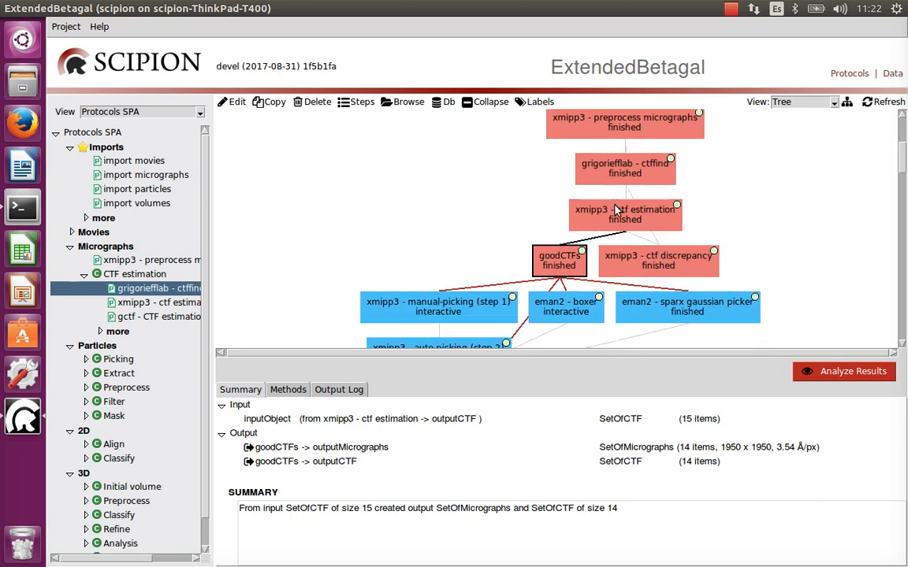
{"action": "scroll", "coordinate": [618, 236], "scroll_direction": "down", "scroll_amount": 2}
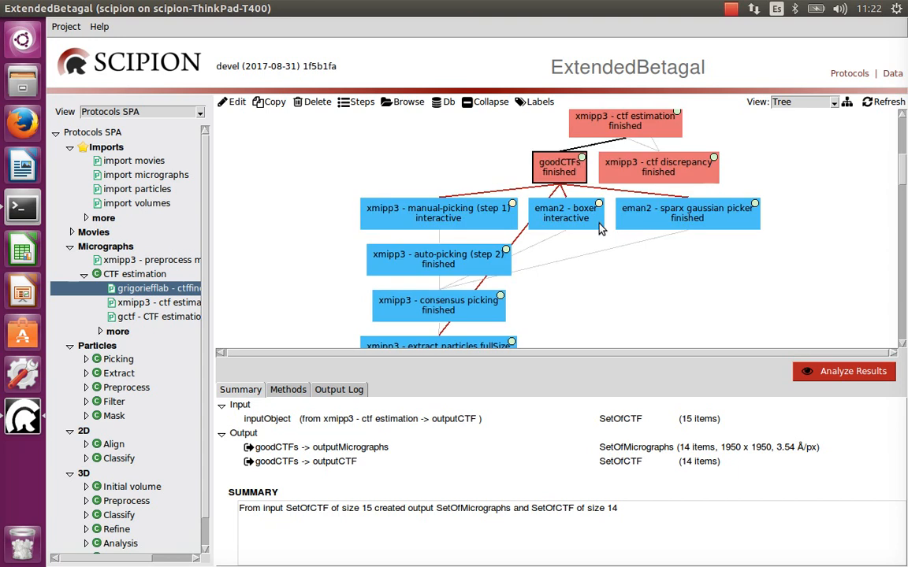